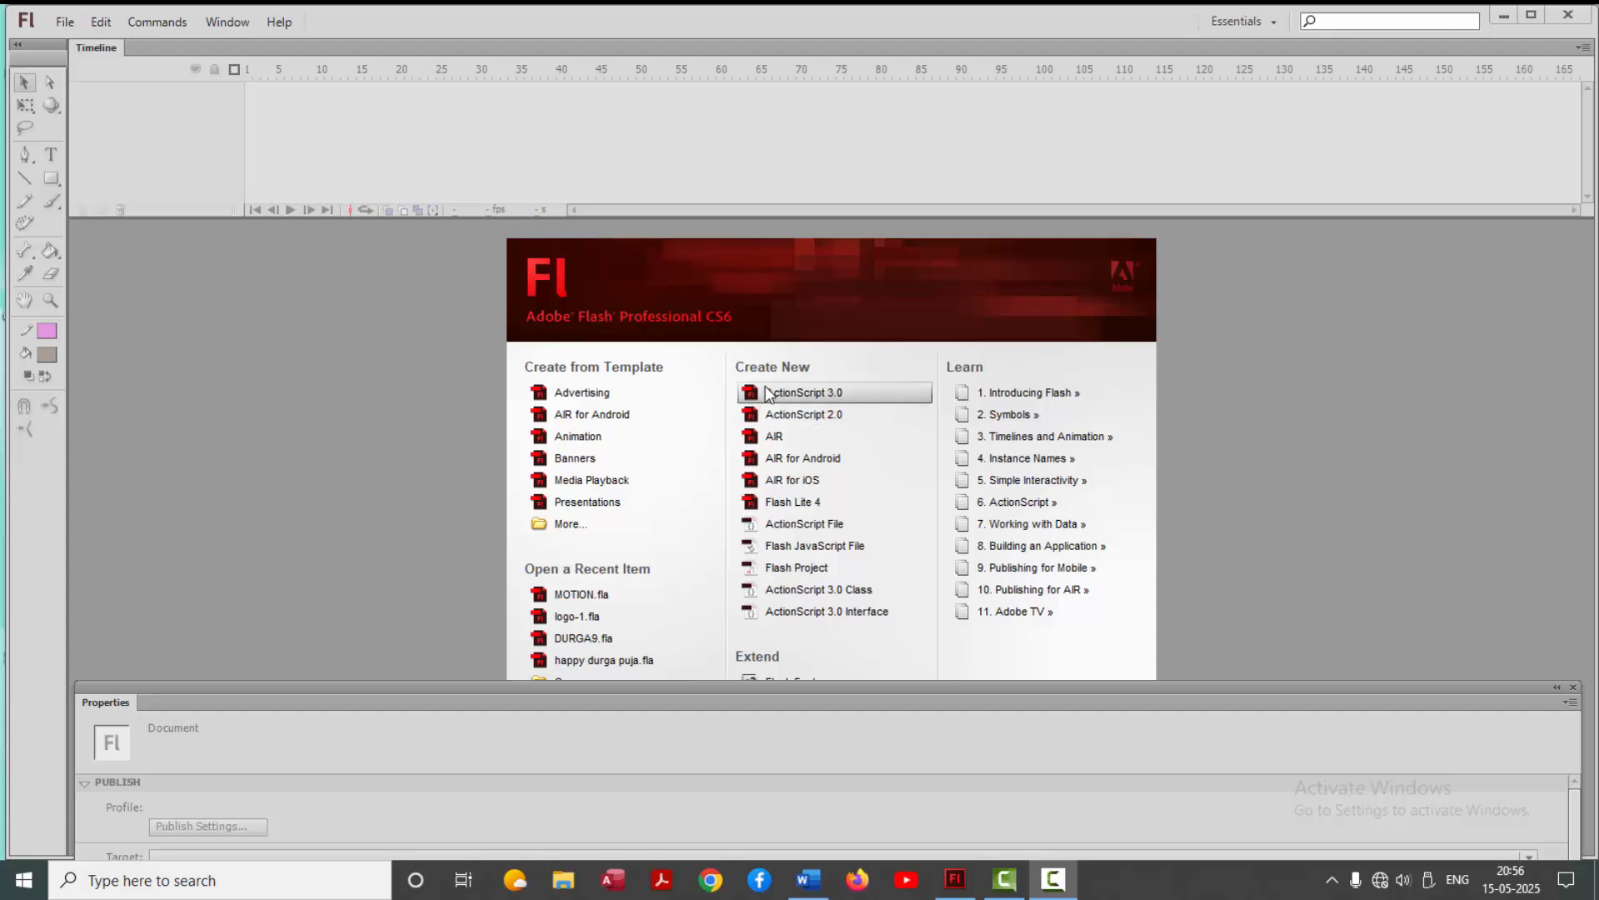
Create a new ActionScript 3.0 document and bring the whole stage into view above the Properties panel
{"action": "left_click", "coordinate": [821, 398]}
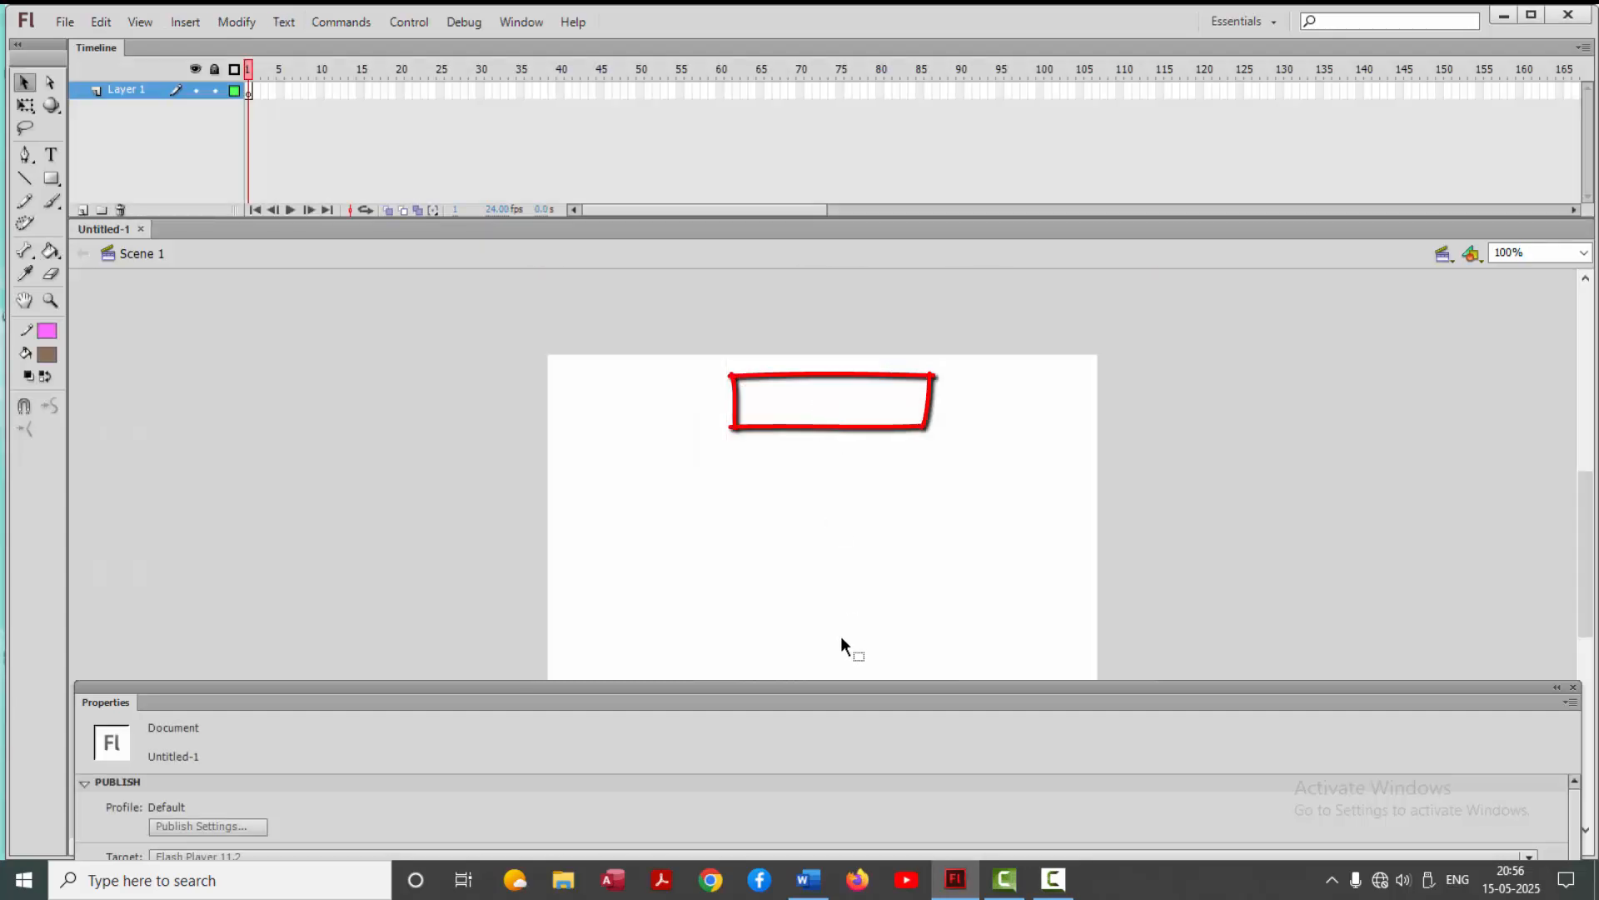
{"action": "left_click_drag", "start_coordinate": [1589, 613], "coordinate": [1596, 640]}
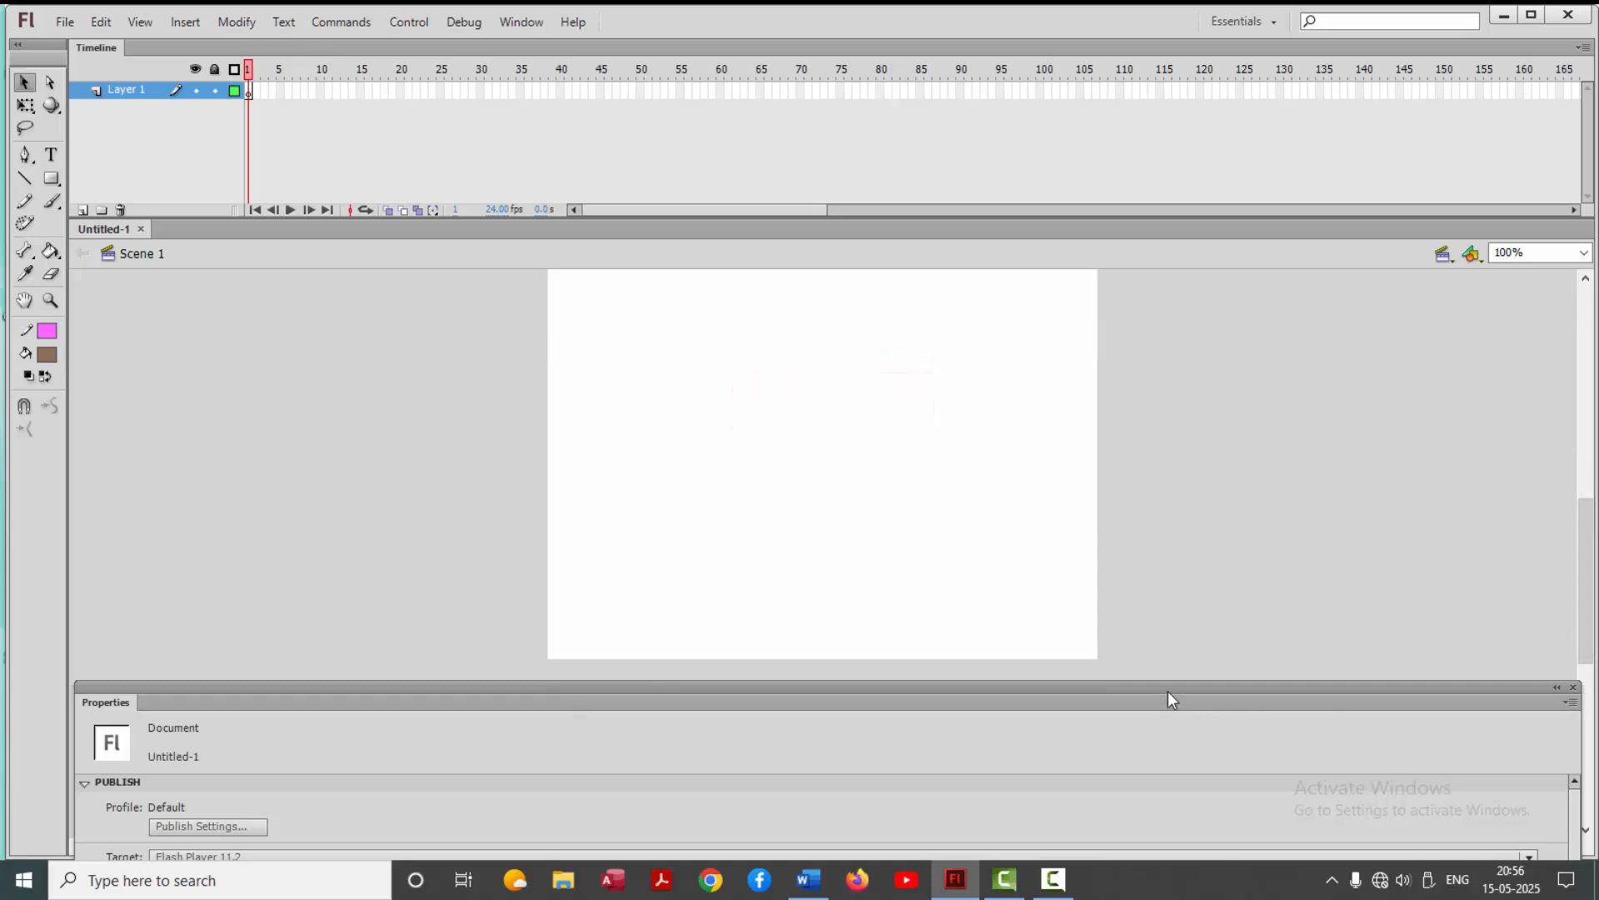
{"action": "left_click_drag", "start_coordinate": [1166, 689], "coordinate": [1179, 721]}
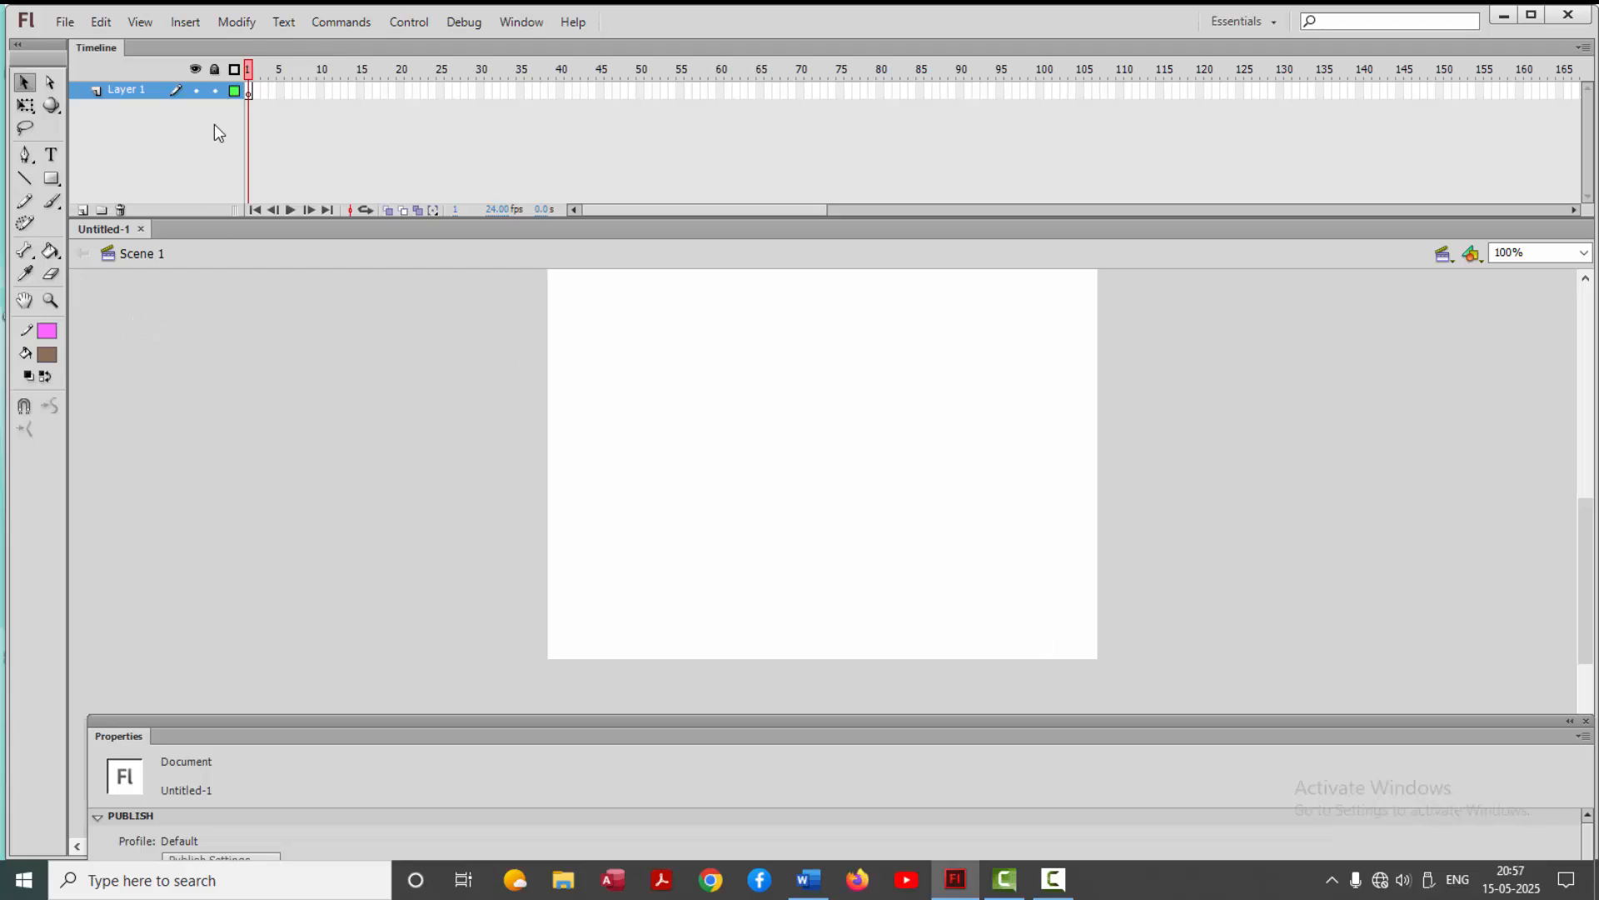
Draw a small circle with the red radial gradient fill and no stroke on frame 1, just left of the stage
{"action": "left_click", "coordinate": [250, 92]}
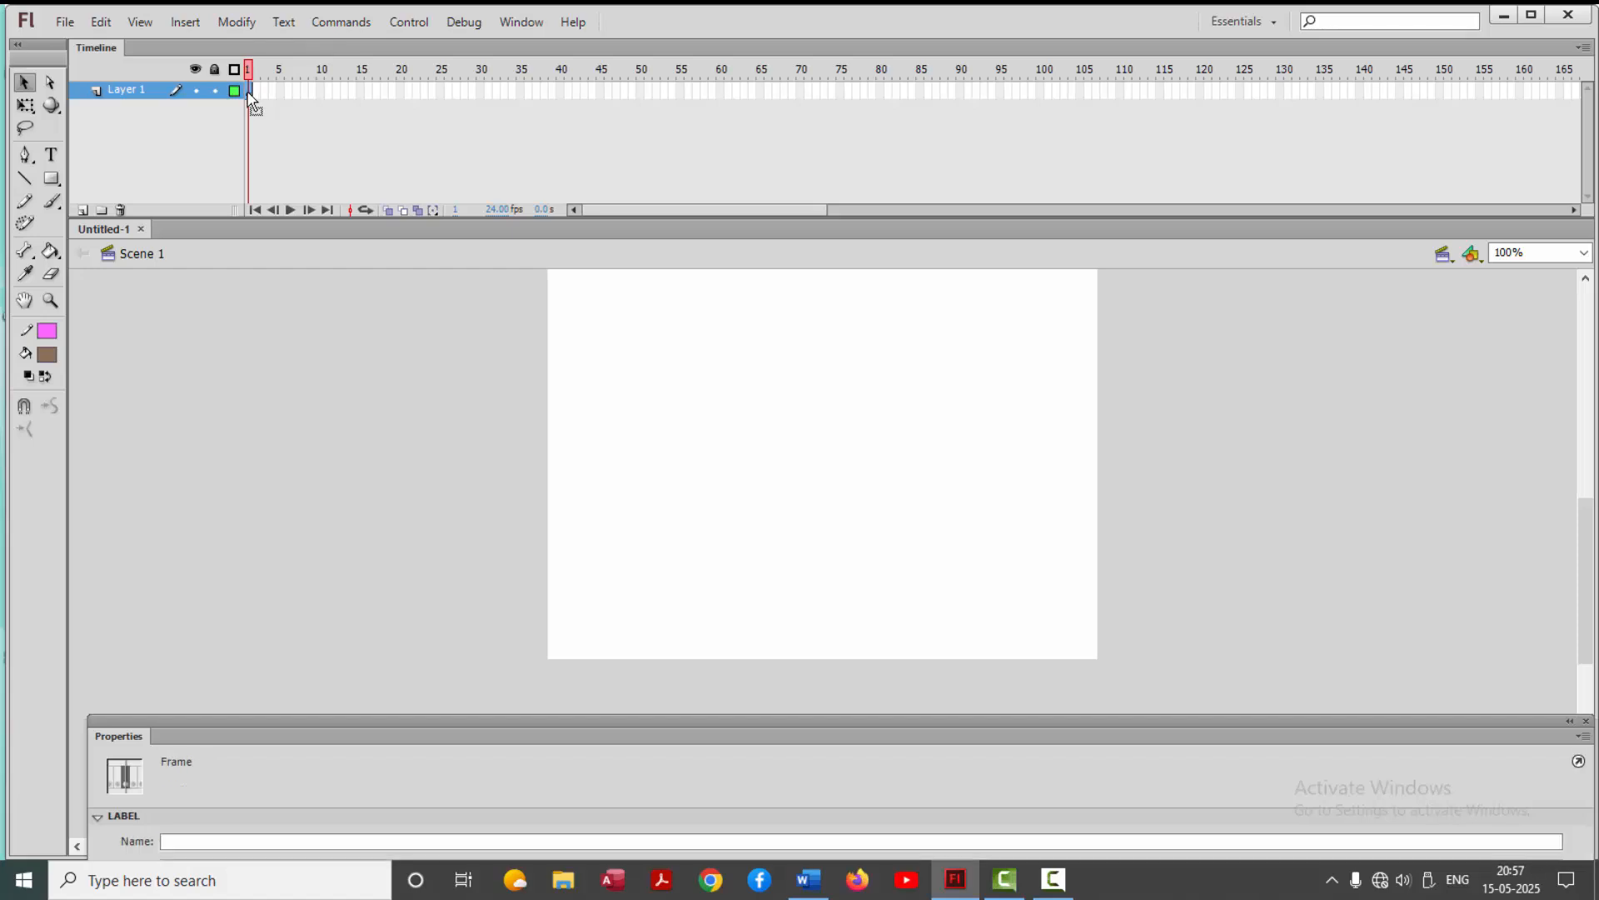
{"action": "left_click", "coordinate": [53, 181]}
{"action": "left_click", "coordinate": [108, 200]}
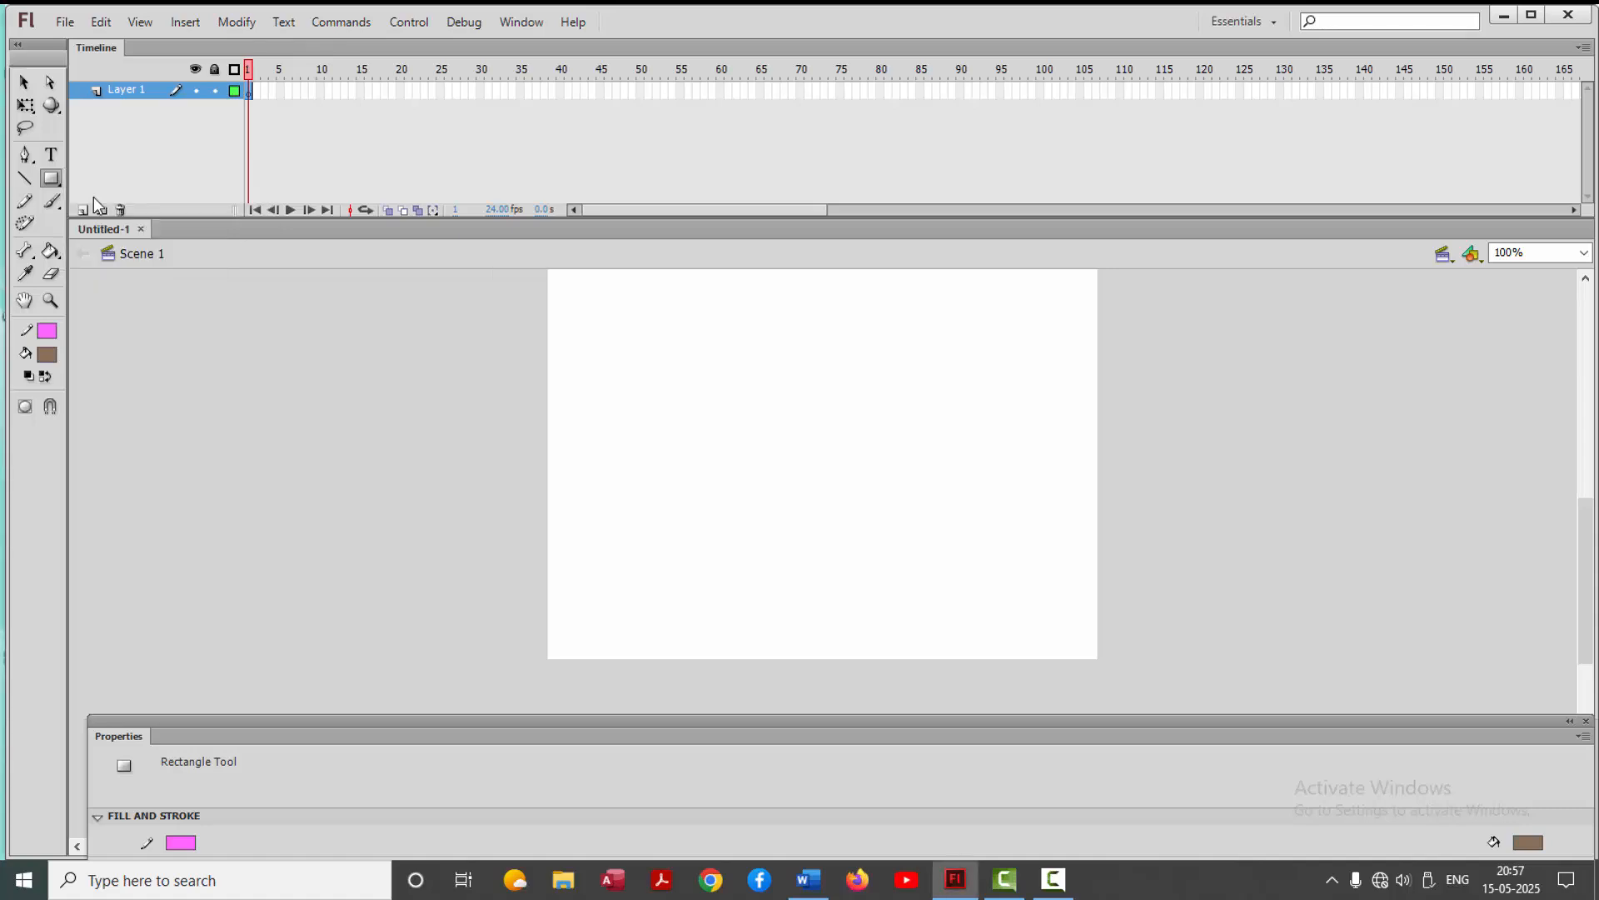
{"action": "left_click", "coordinate": [47, 356]}
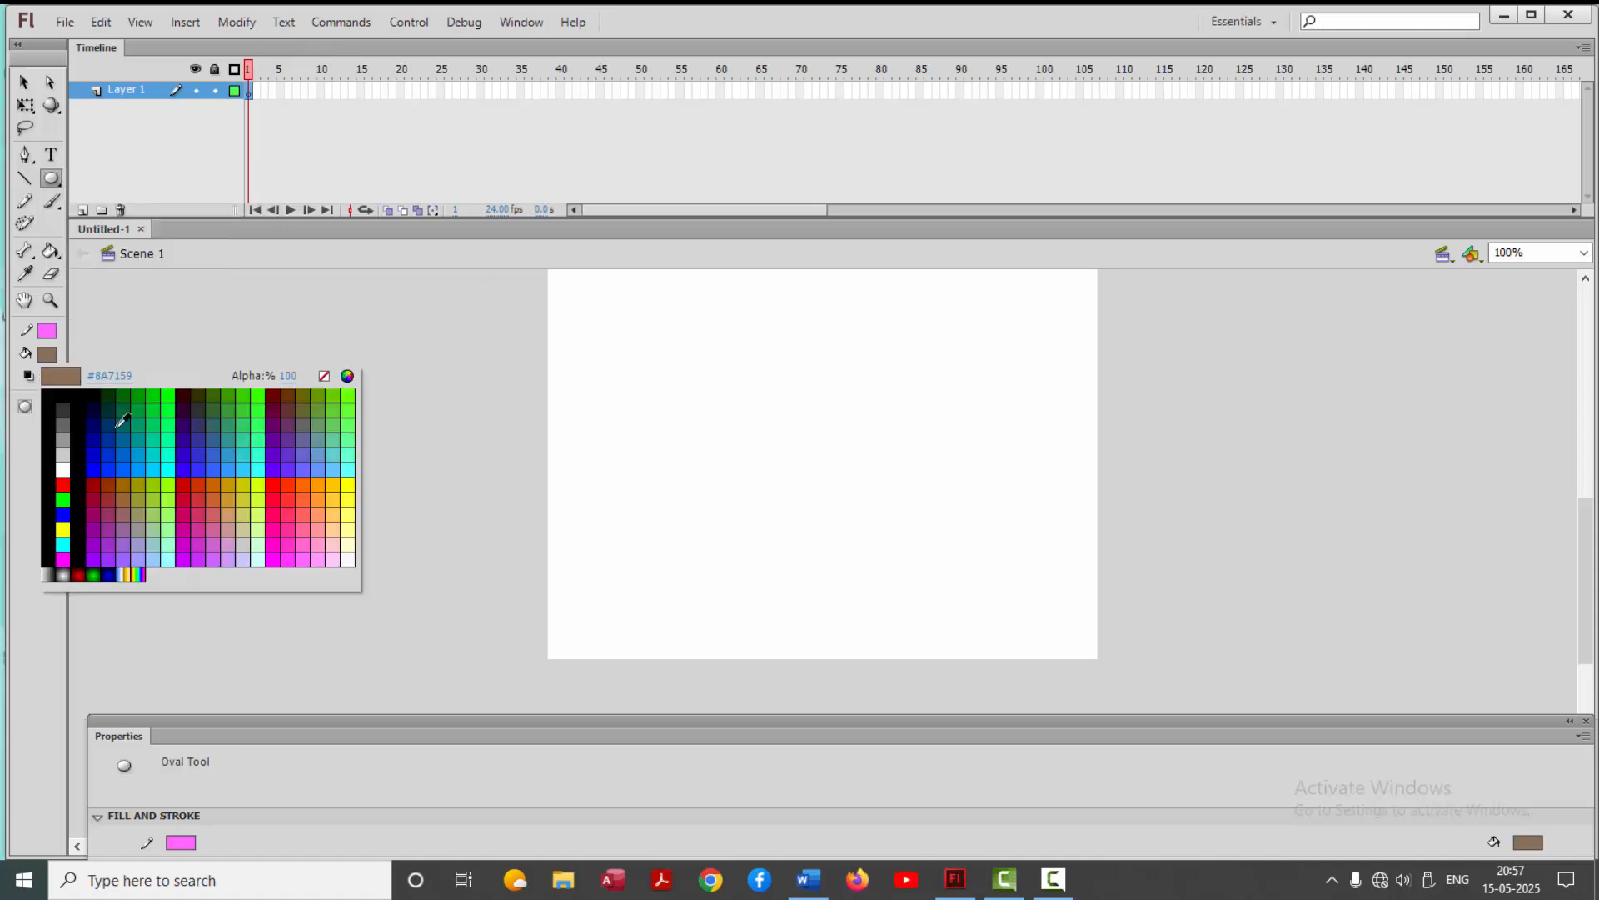
{"action": "left_click", "coordinate": [80, 574]}
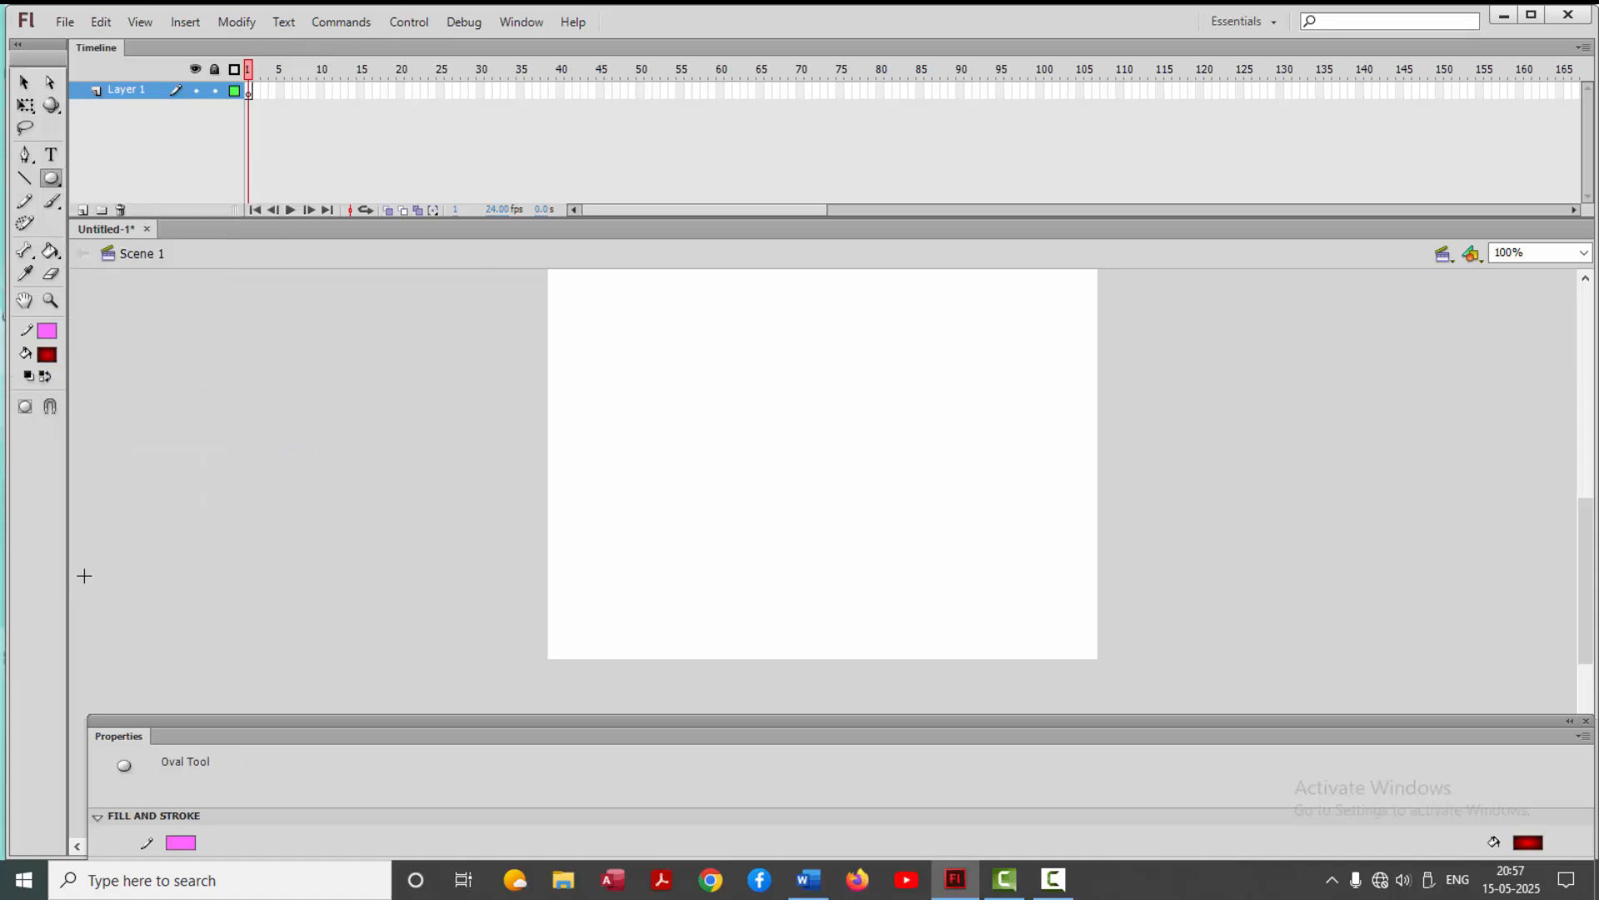
{"action": "left_click", "coordinate": [47, 329]}
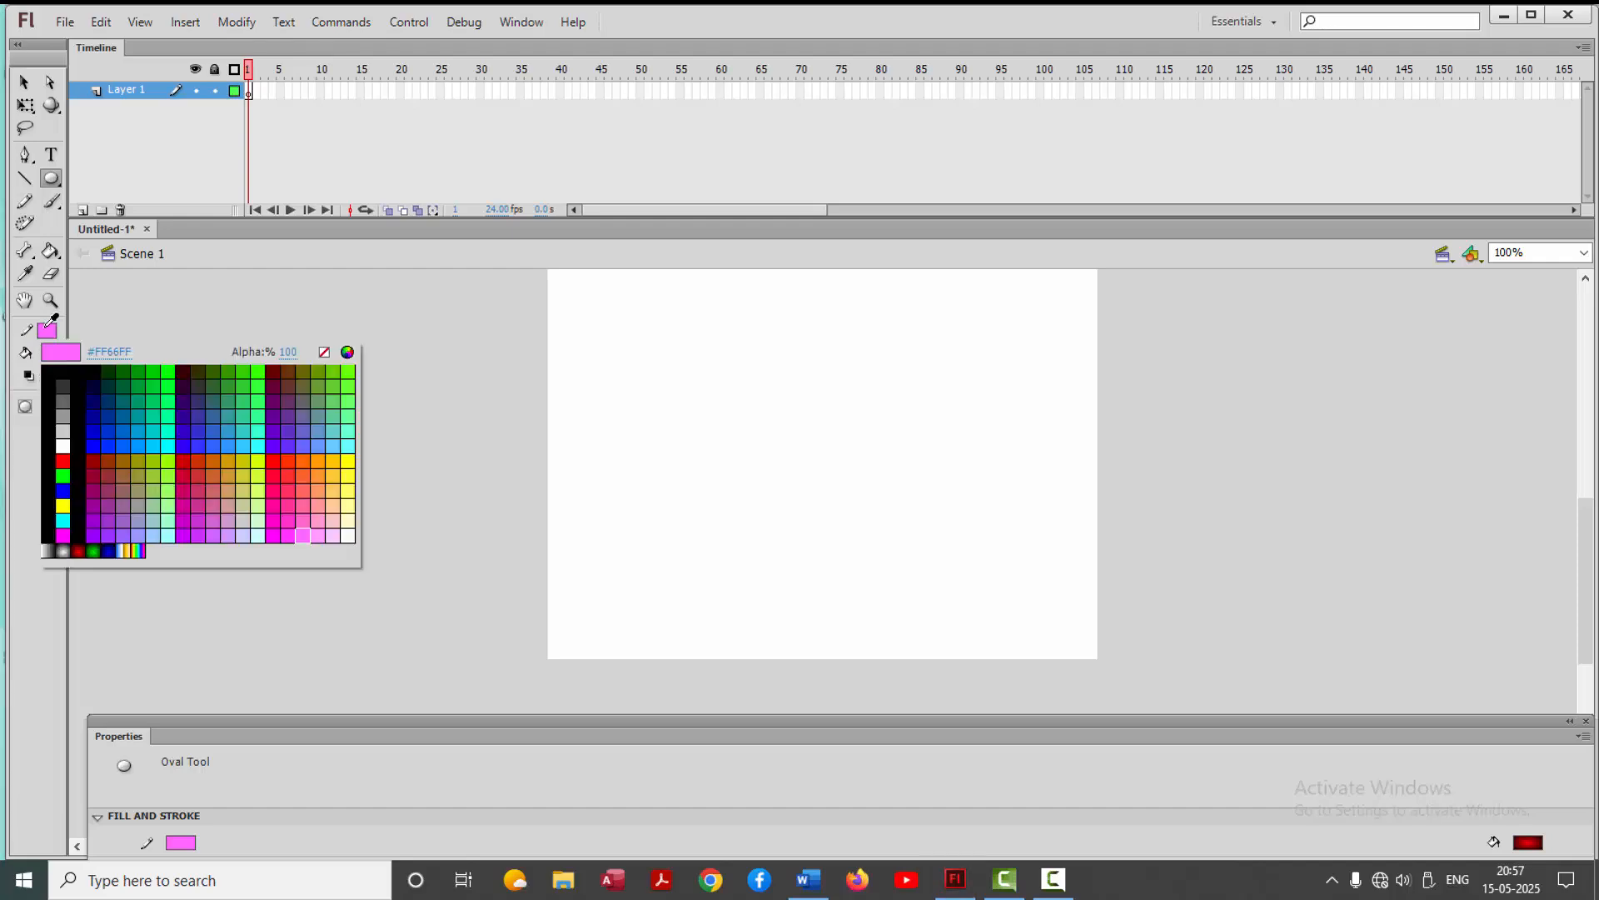
{"action": "left_click", "coordinate": [324, 352]}
{"action": "left_click_drag", "start_coordinate": [445, 327], "coordinate": [490, 372]}
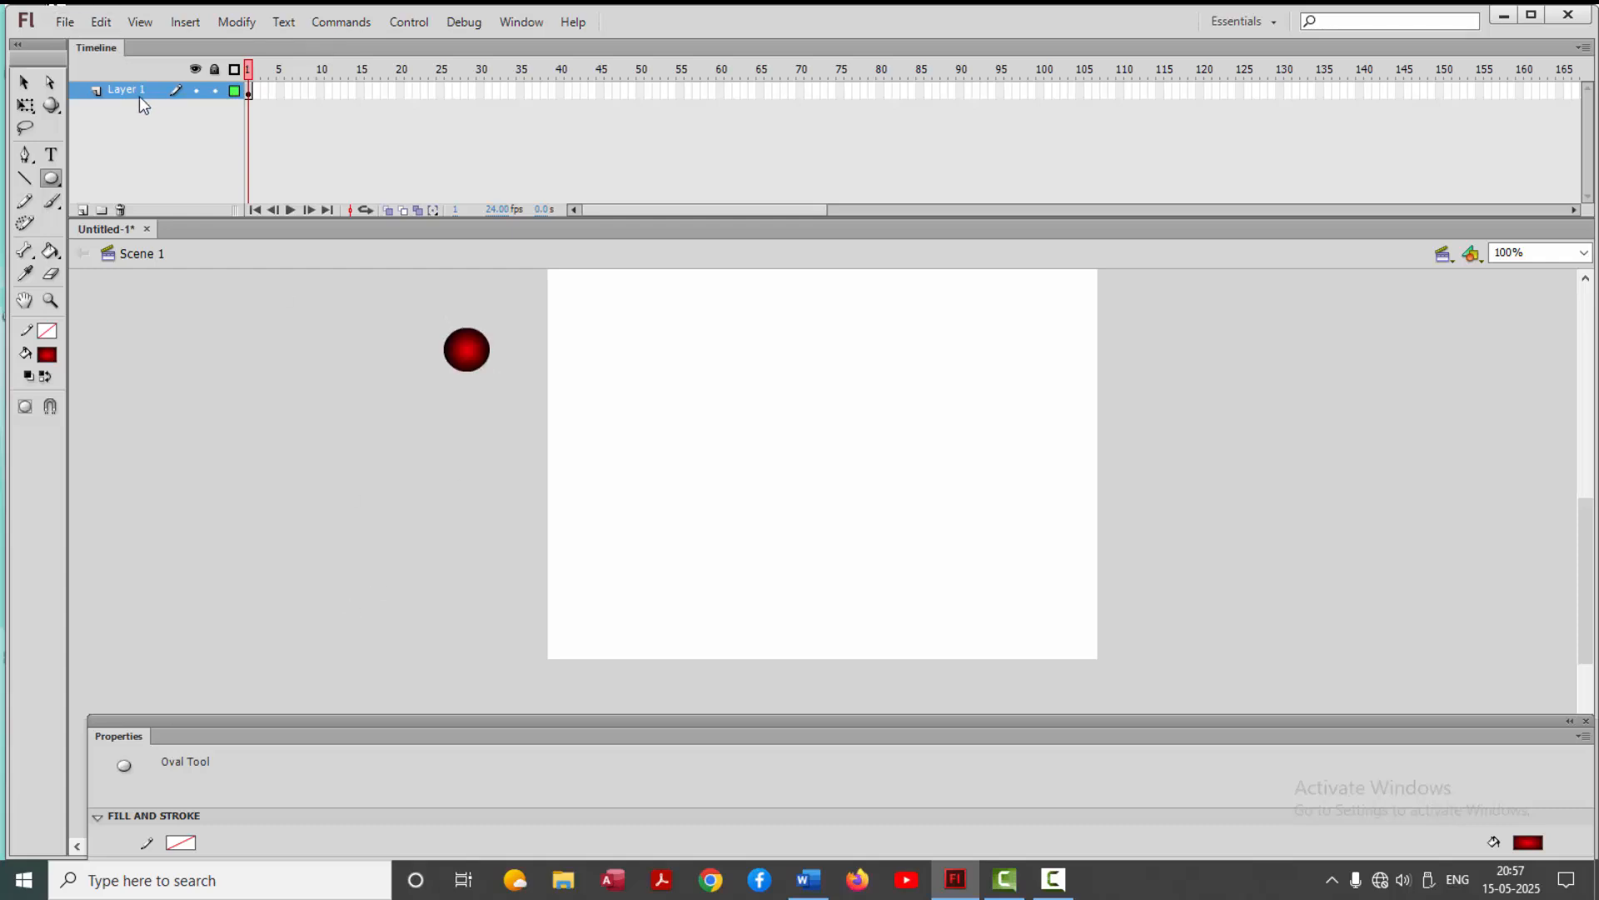
Add a classic motion guide to Layer 1 and apply a classic tween to the red ball's layer
{"action": "right_click", "coordinate": [133, 88]}
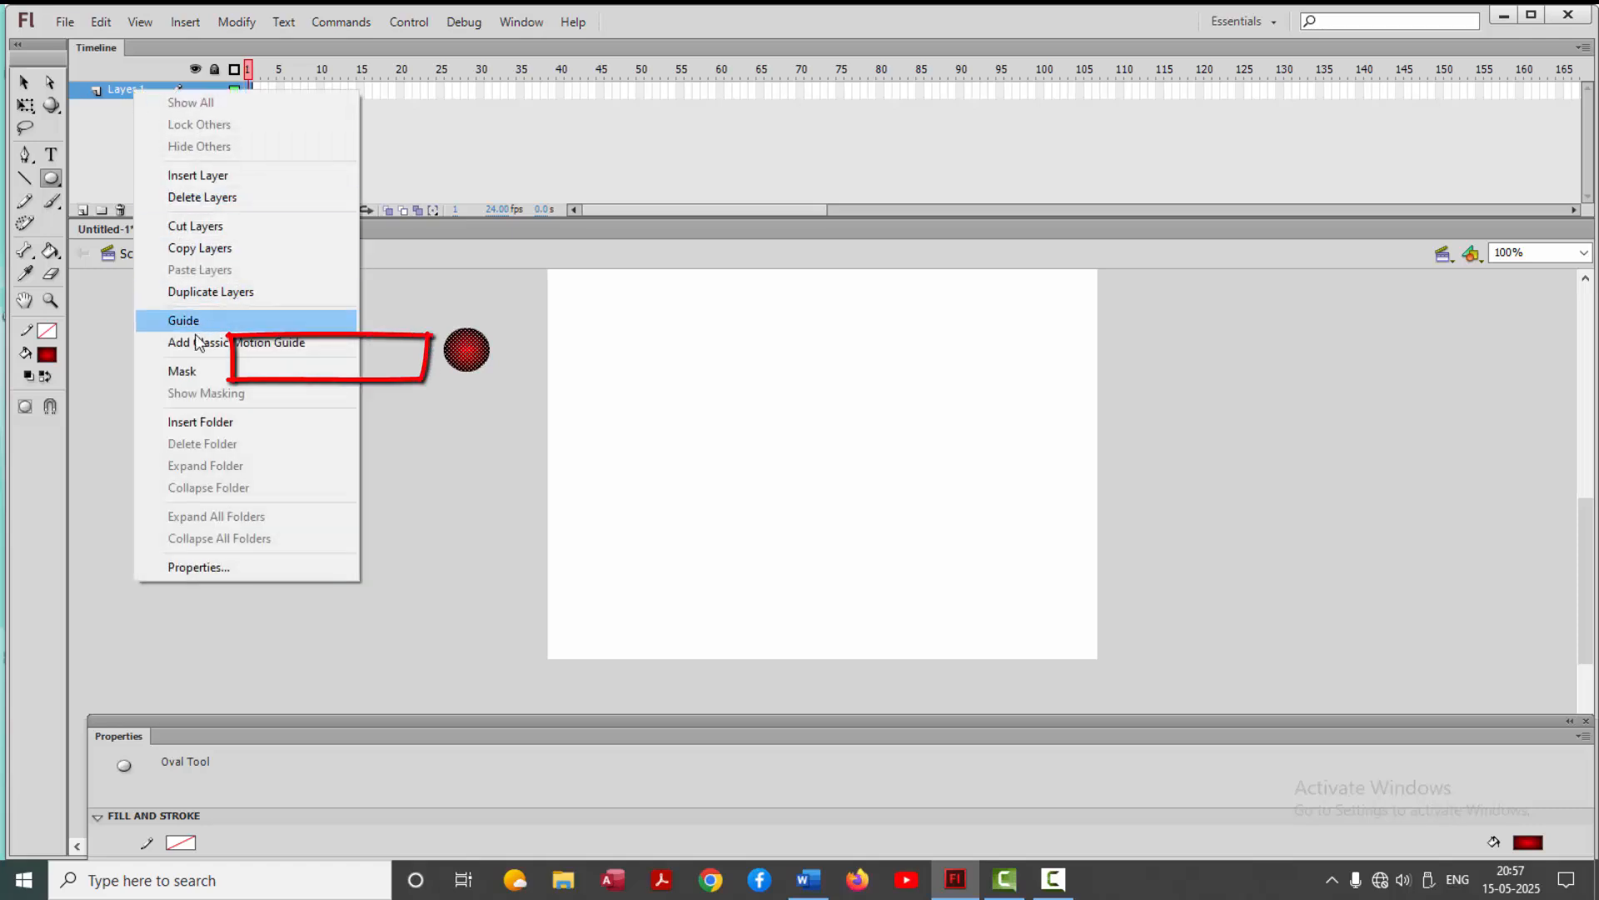
{"action": "left_click", "coordinate": [273, 343]}
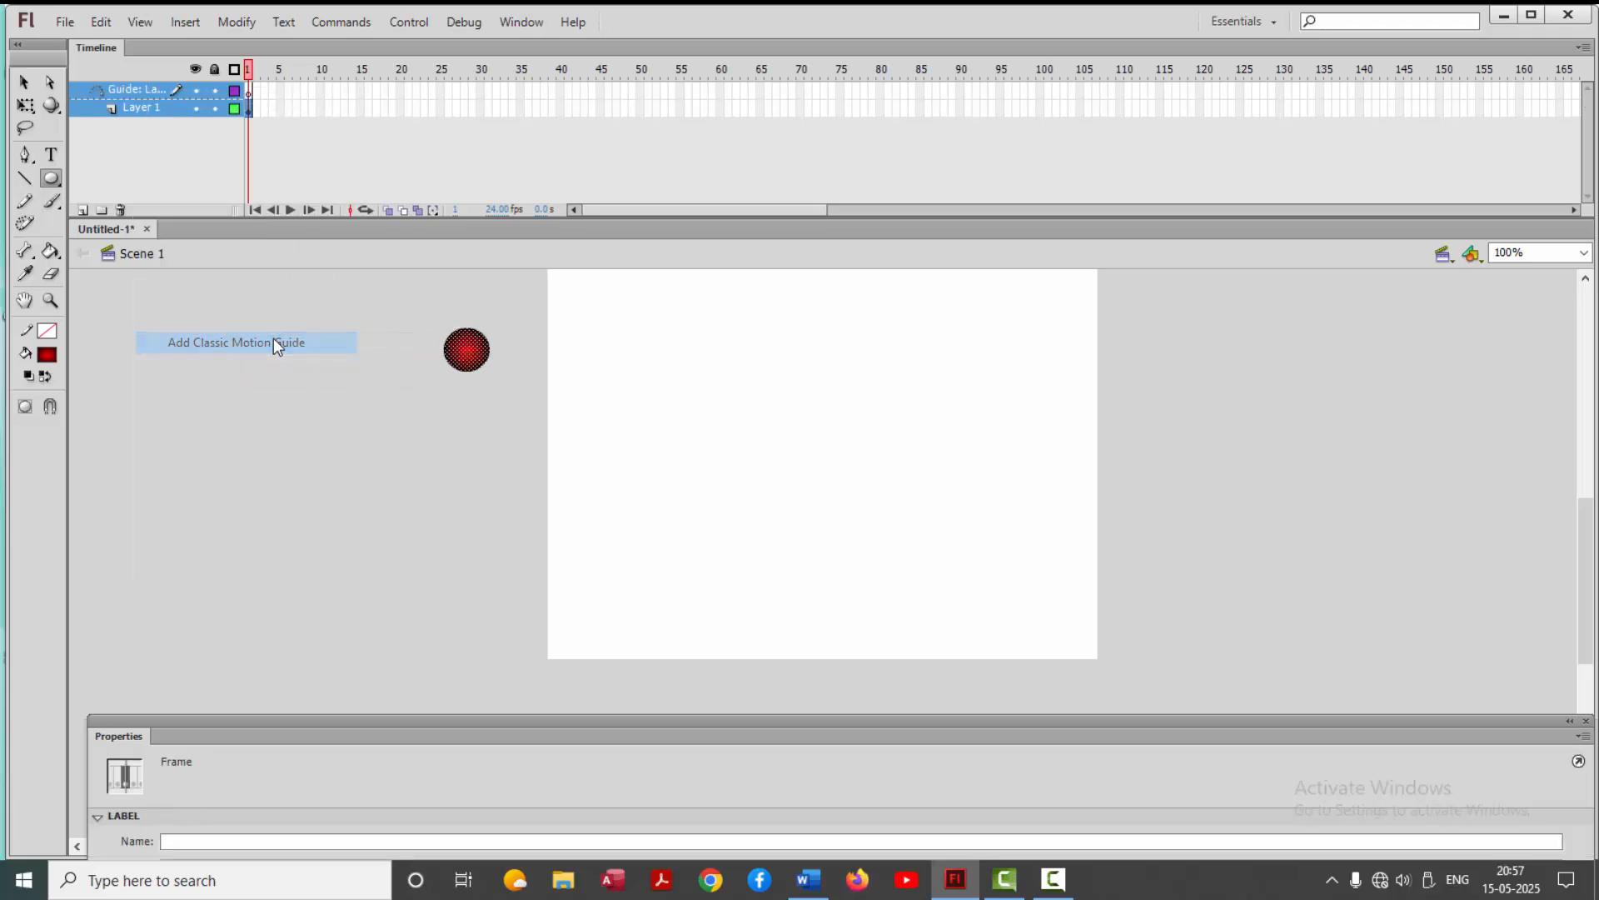
{"action": "left_click", "coordinate": [139, 108]}
{"action": "left_click", "coordinate": [180, 24]}
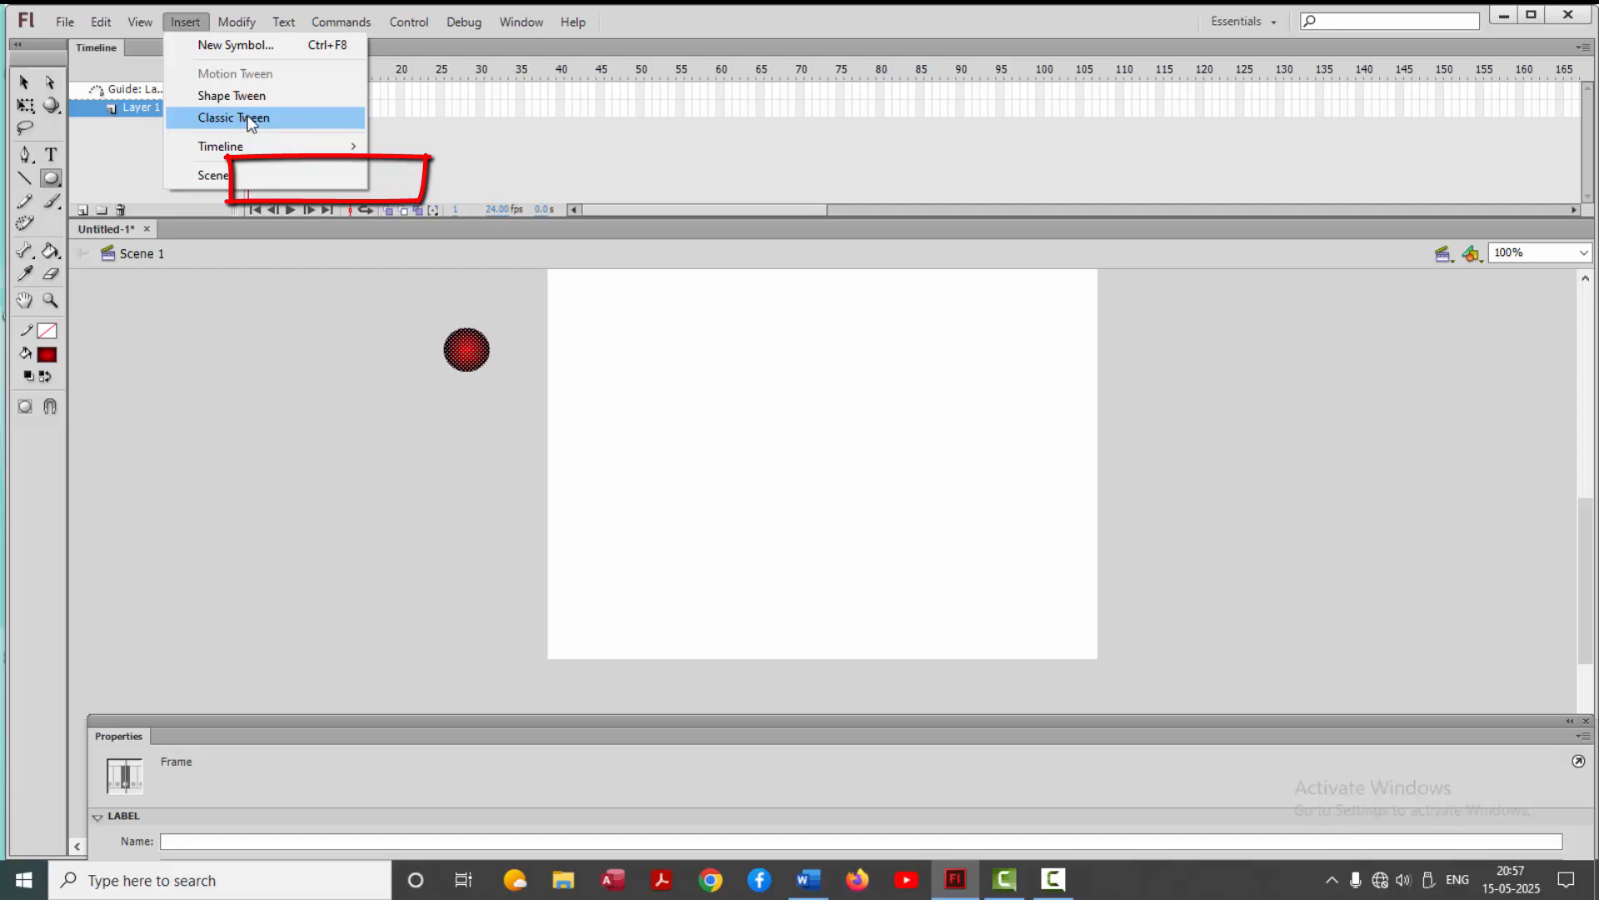
{"action": "left_click", "coordinate": [275, 118]}
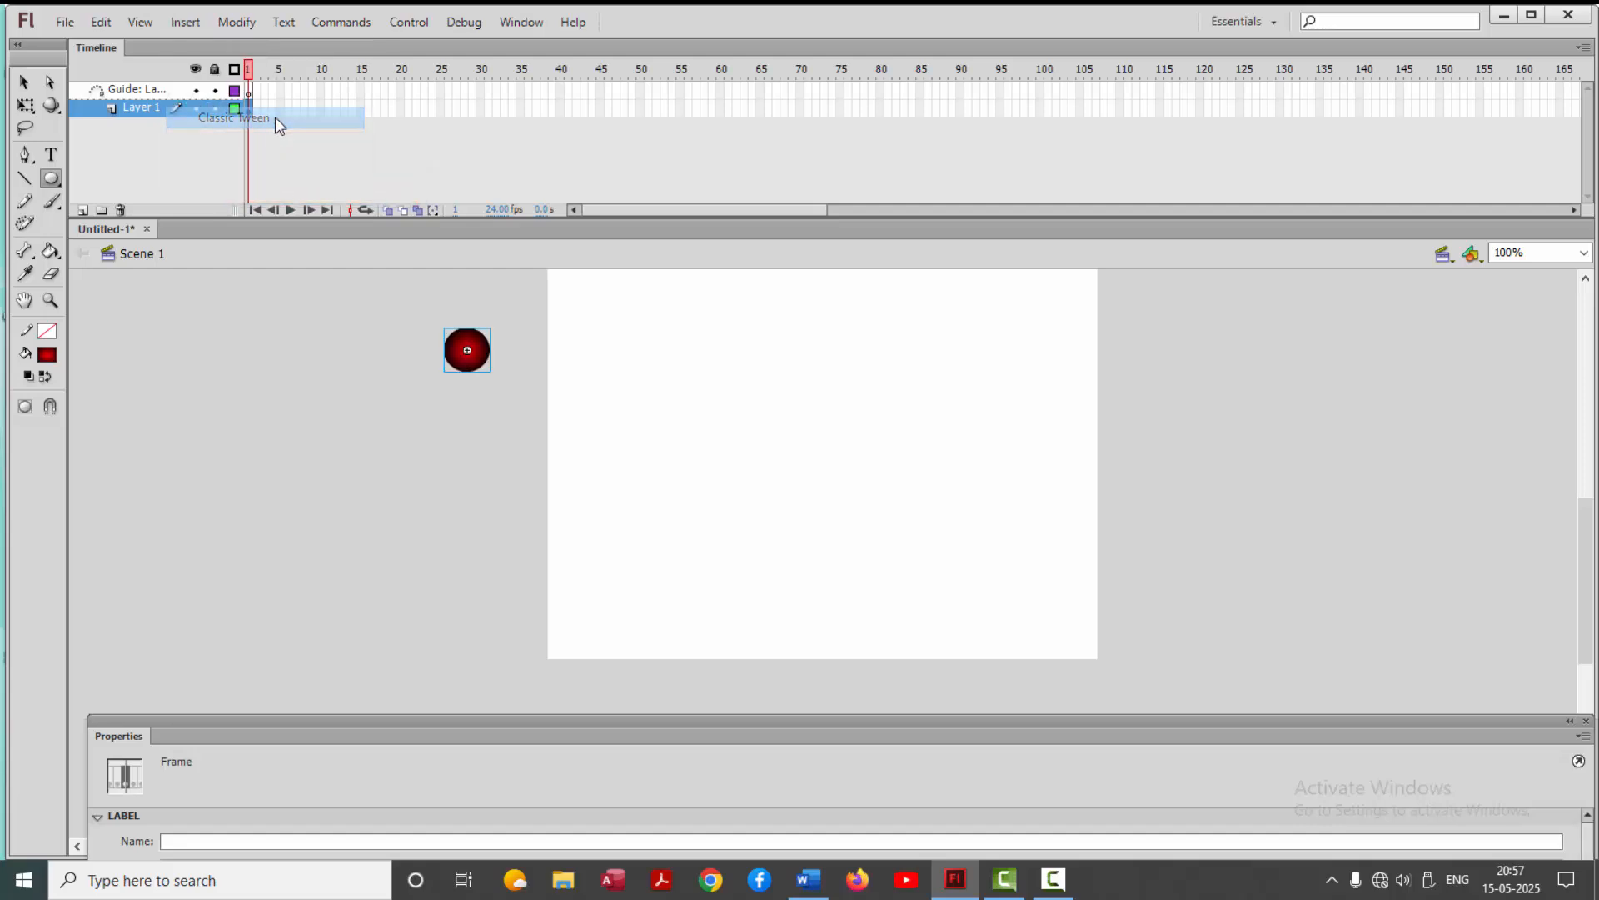
Convert the red ball to a Graphic symbol named Symbol 1
{"action": "left_click", "coordinate": [236, 22]}
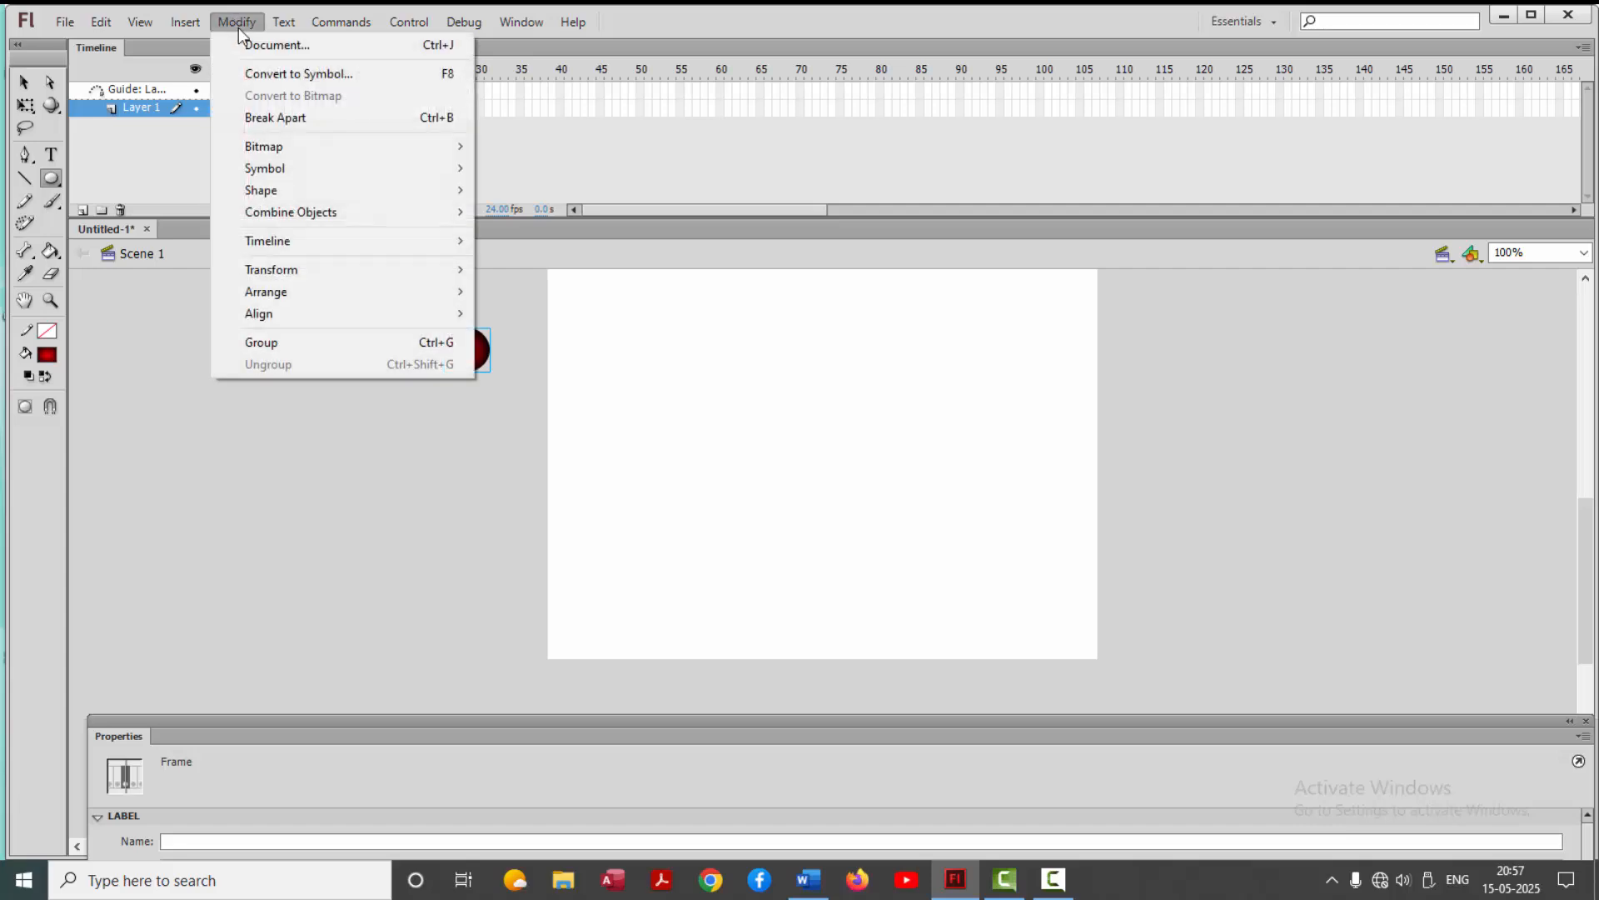
{"action": "left_click", "coordinate": [330, 75]}
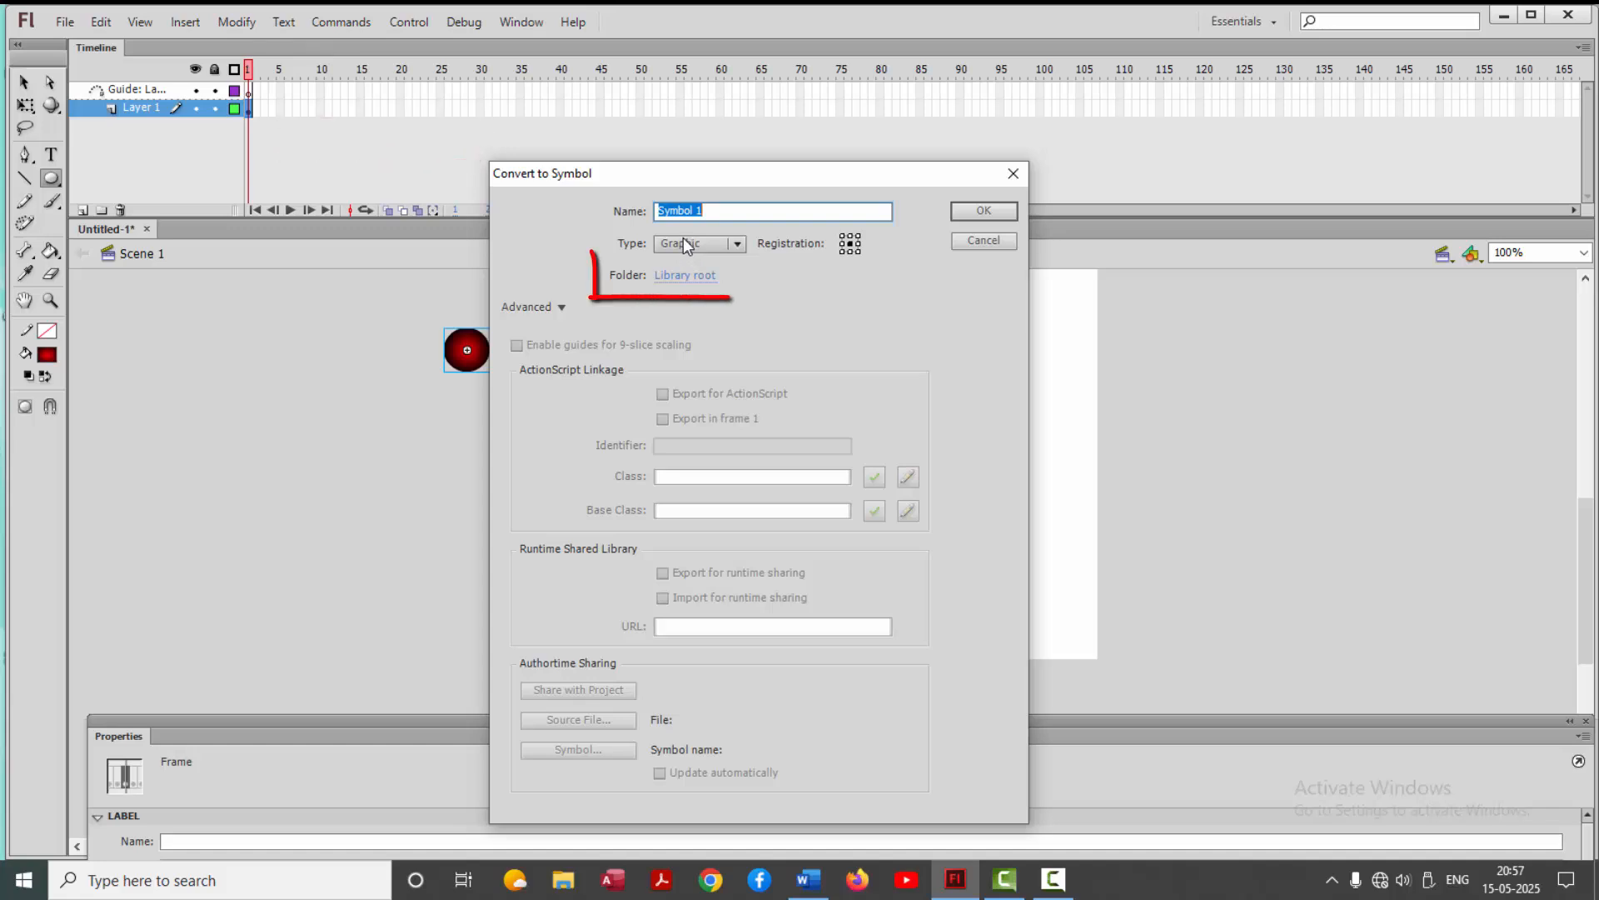
{"action": "left_click", "coordinate": [970, 213]}
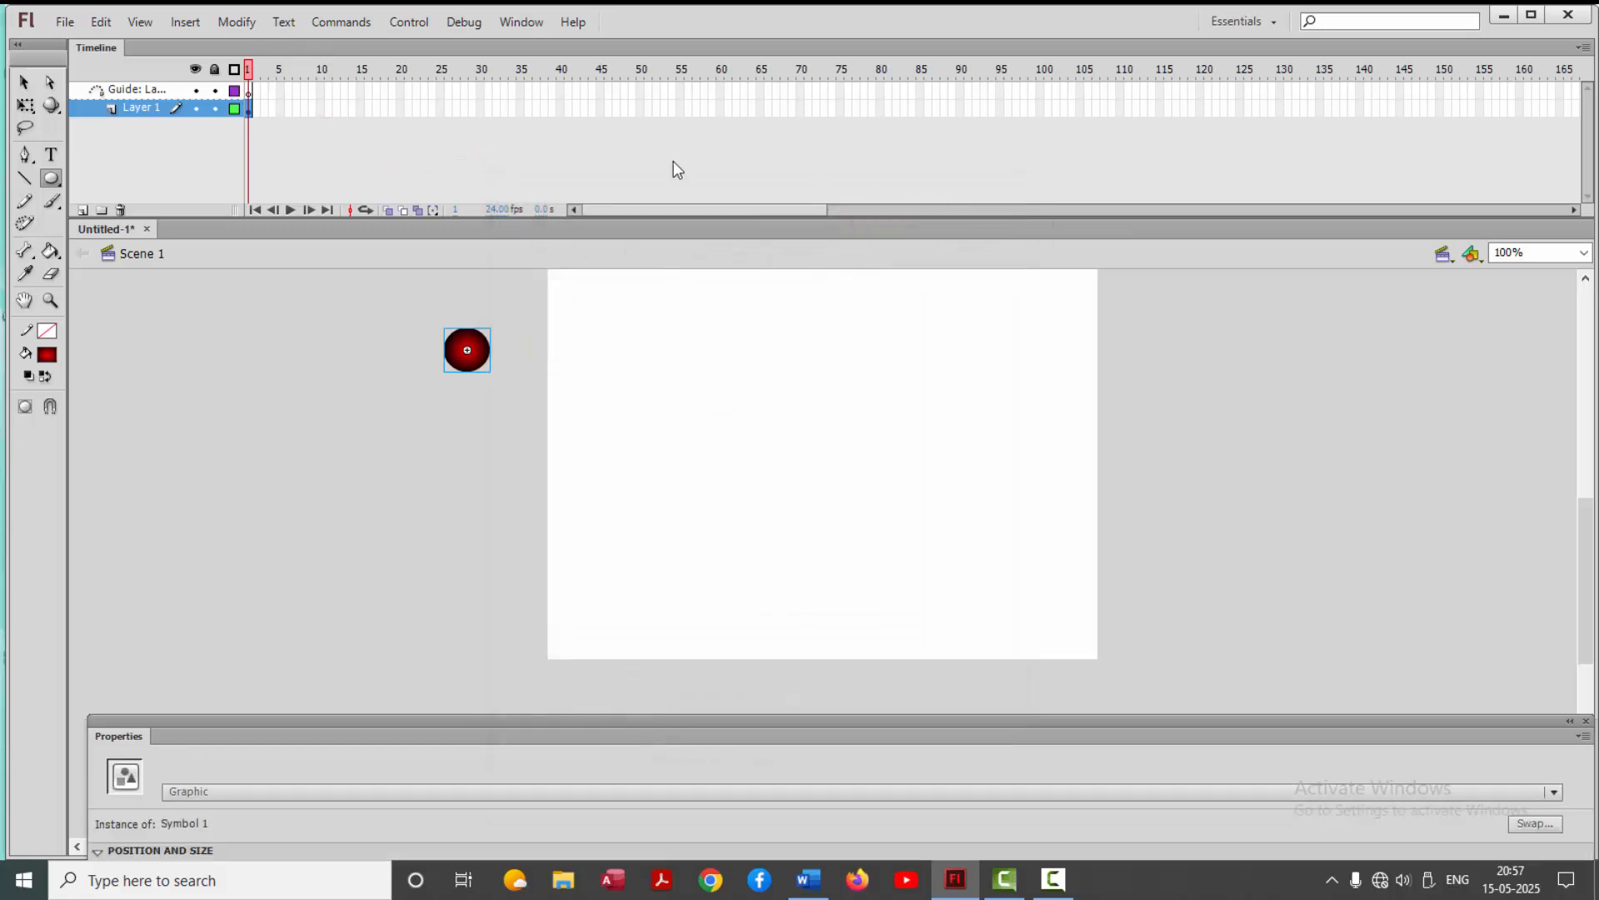
Draw a large oval path on the guide layer with a green #66CC00 stroke and no fill, filling most of the stage
{"action": "left_click", "coordinate": [250, 92]}
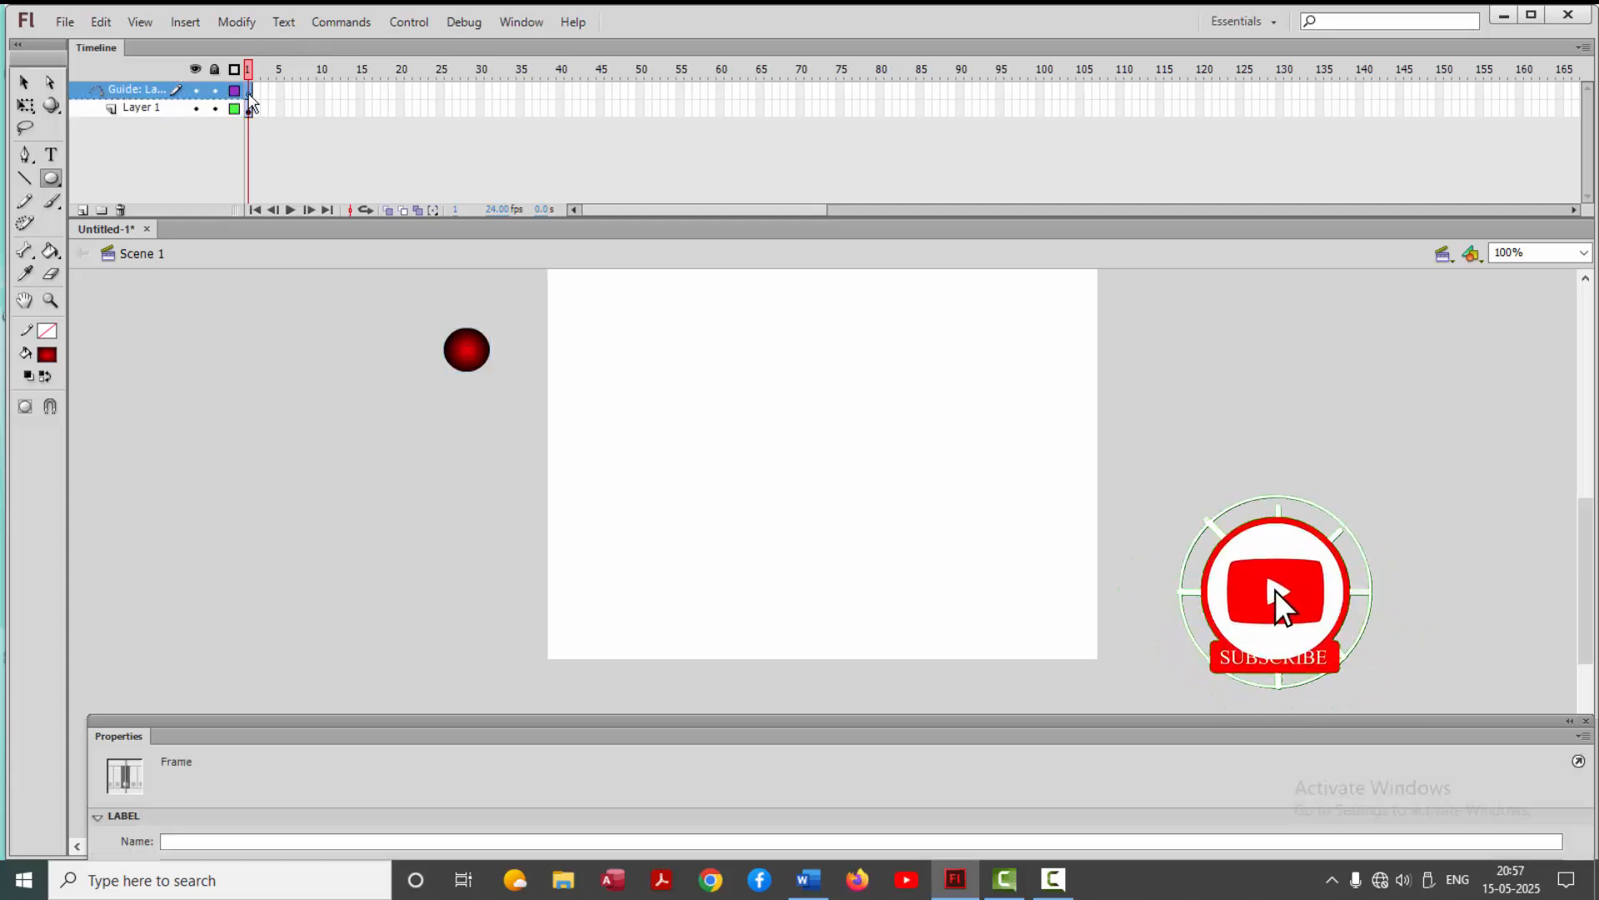
{"action": "left_click", "coordinate": [48, 333]}
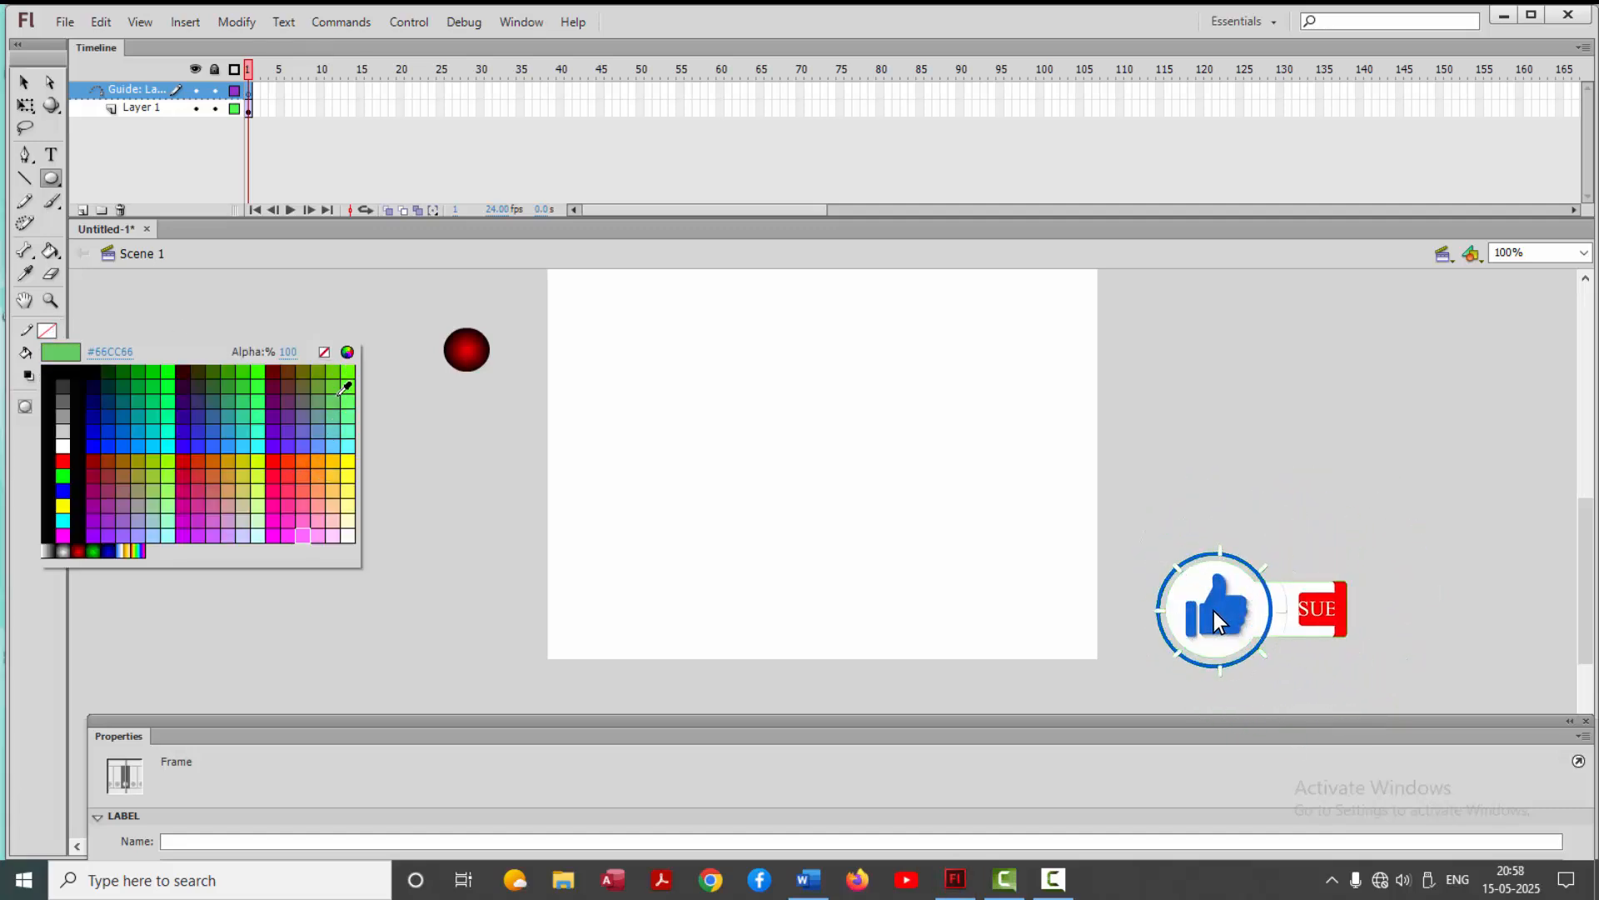
{"action": "left_click", "coordinate": [333, 371]}
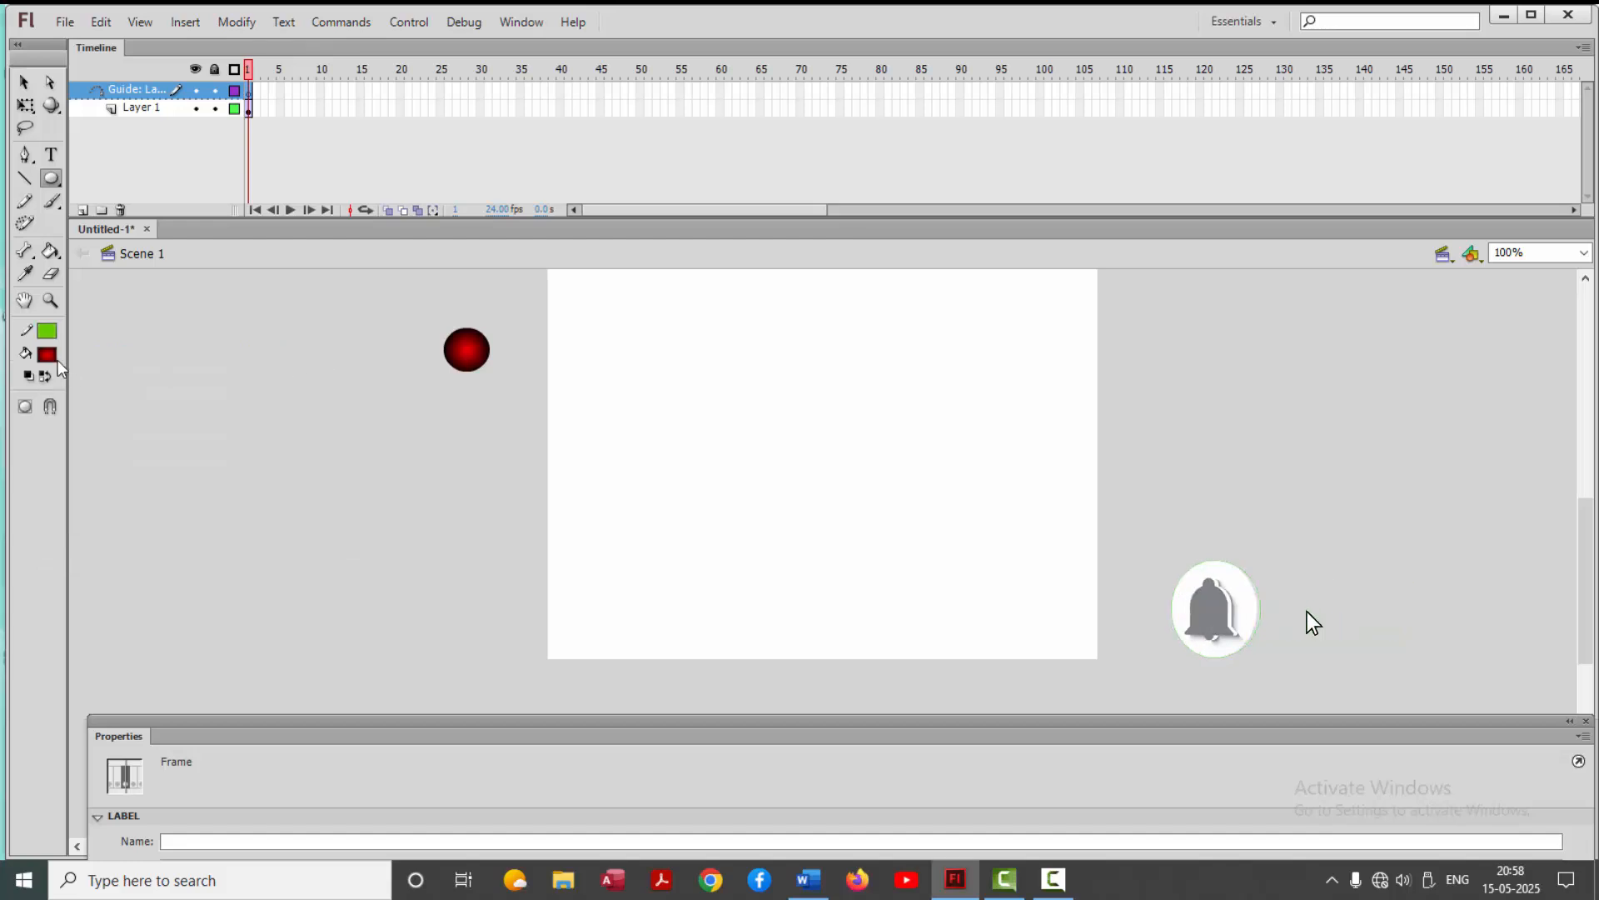
{"action": "left_click", "coordinate": [47, 354]}
{"action": "left_click", "coordinate": [324, 376]}
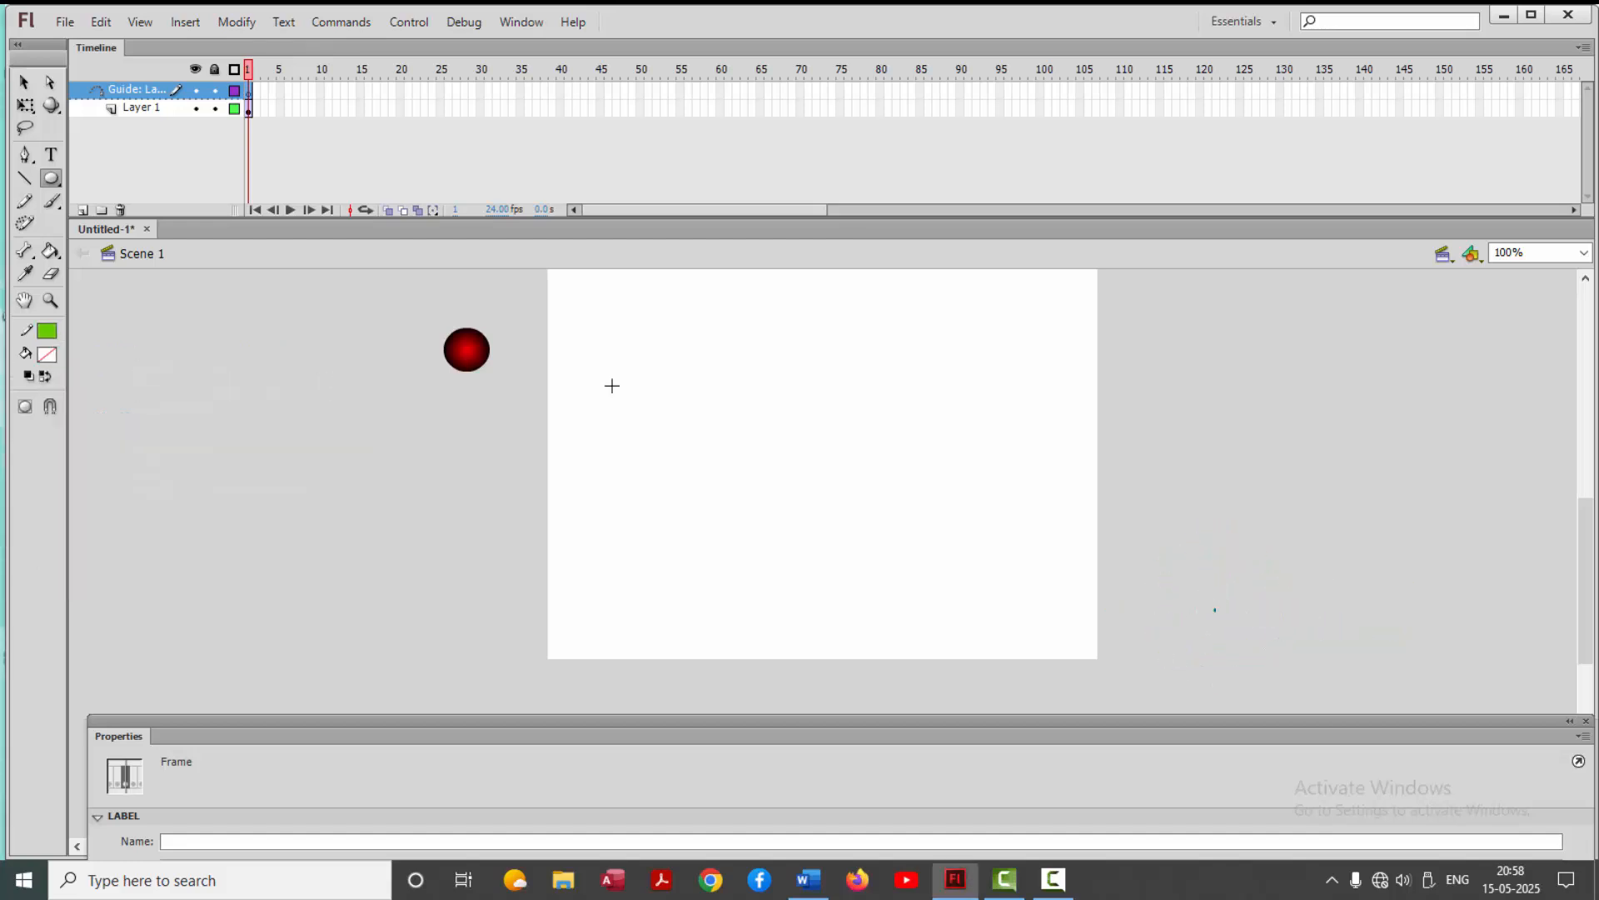
{"action": "left_click_drag", "start_coordinate": [631, 325], "coordinate": [1026, 597]}
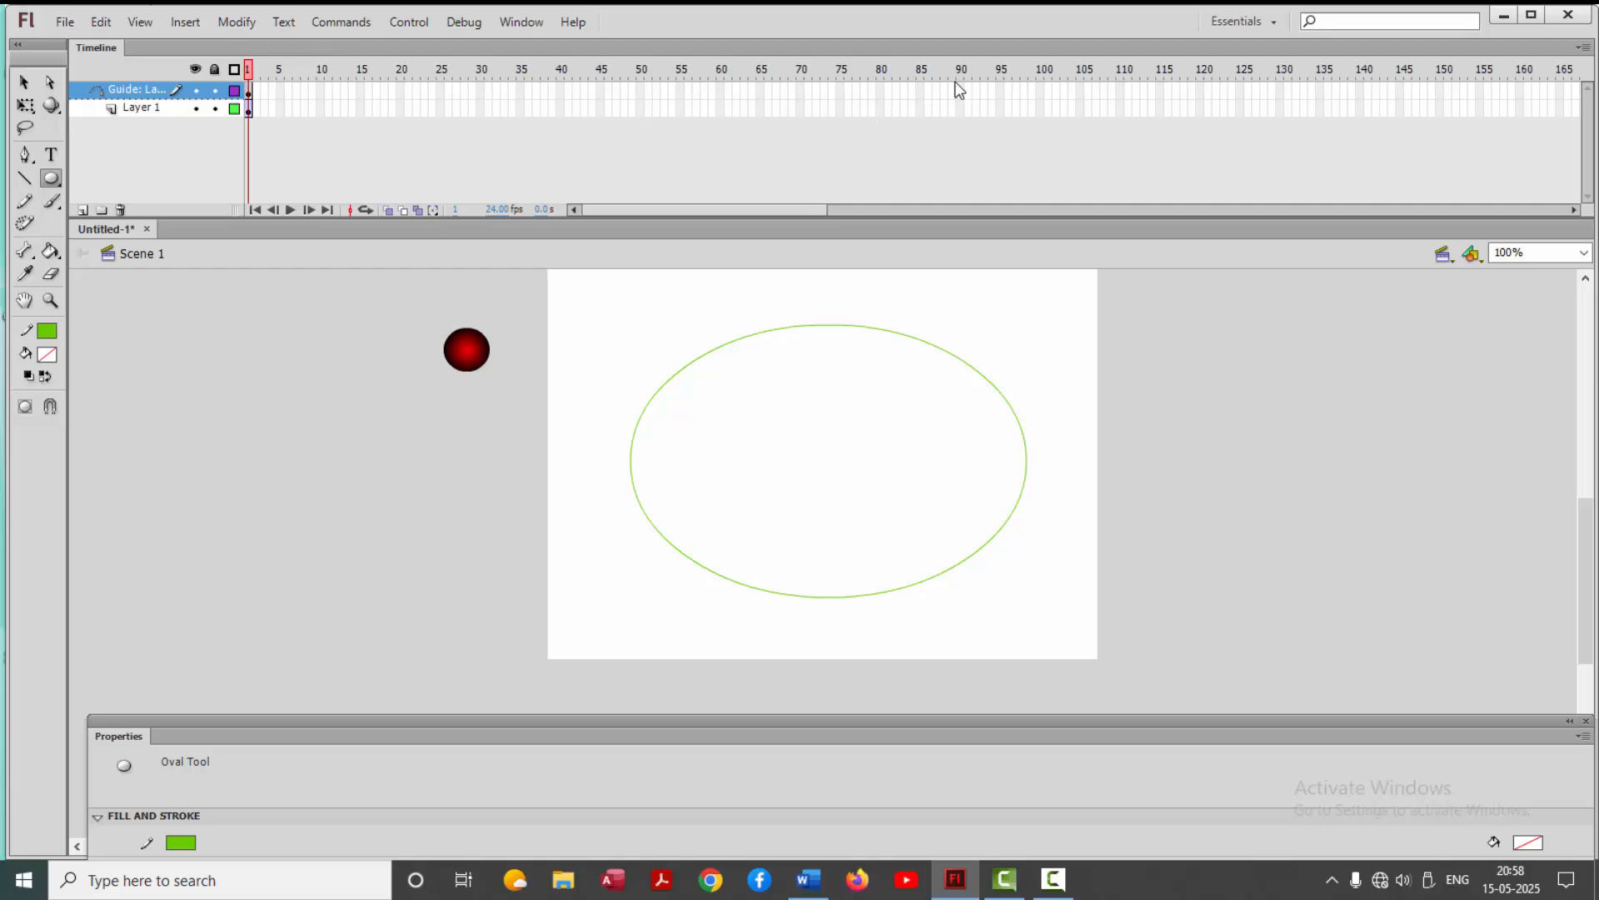
Erase a small gap in the left side of the oval guide path with the Eraser tool
{"action": "left_click", "coordinate": [880, 95]}
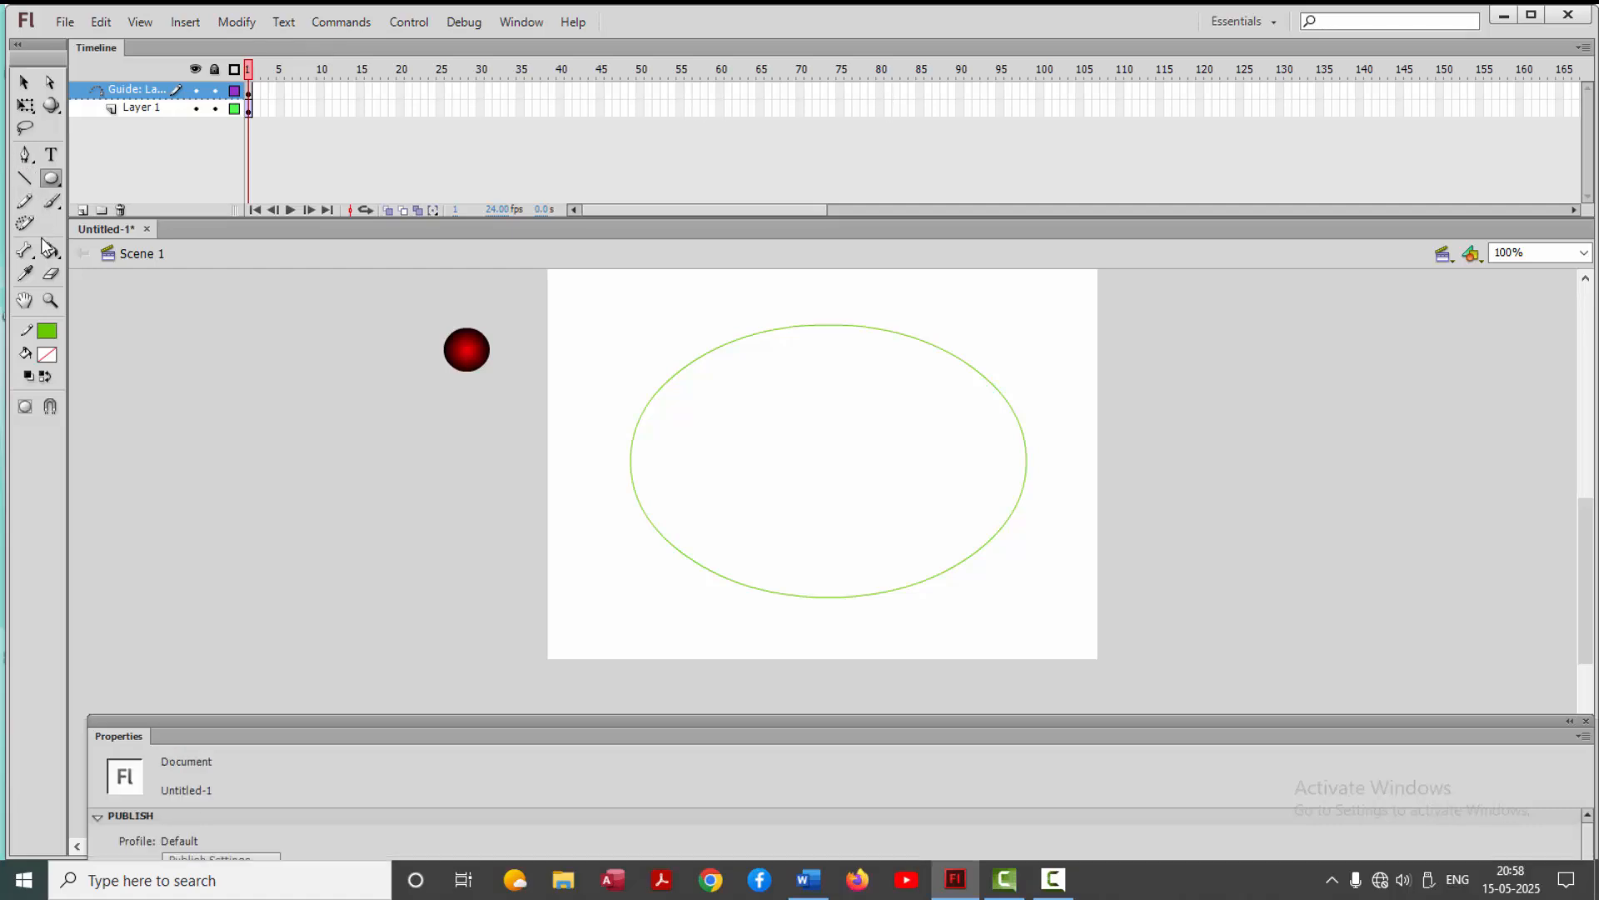
{"action": "left_click", "coordinate": [51, 275]}
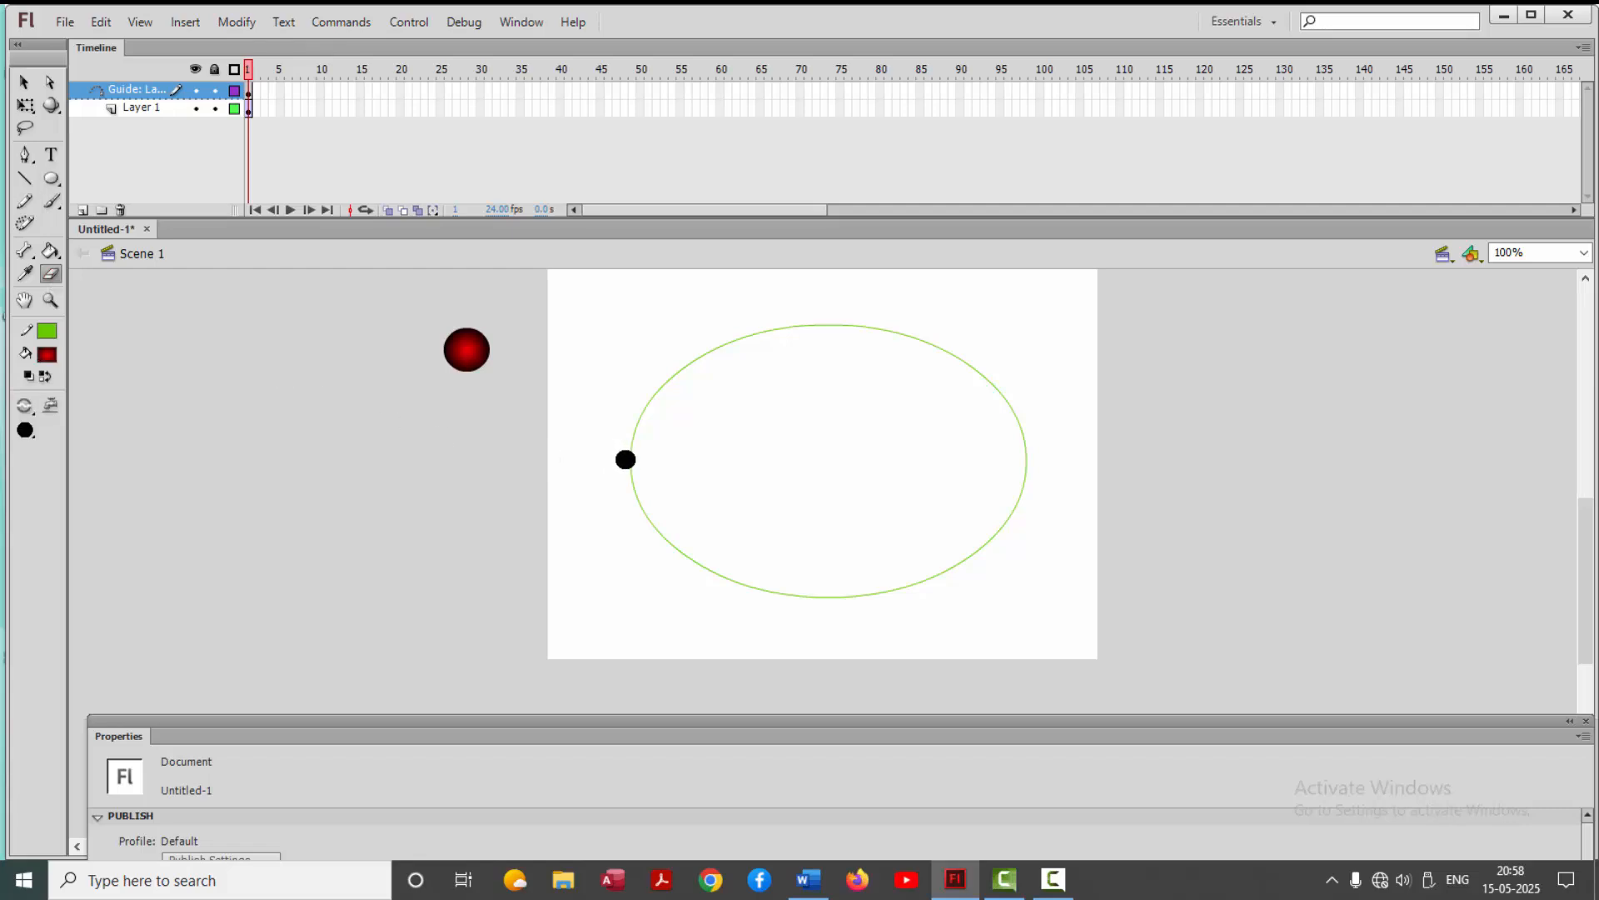
{"action": "left_click", "coordinate": [626, 459]}
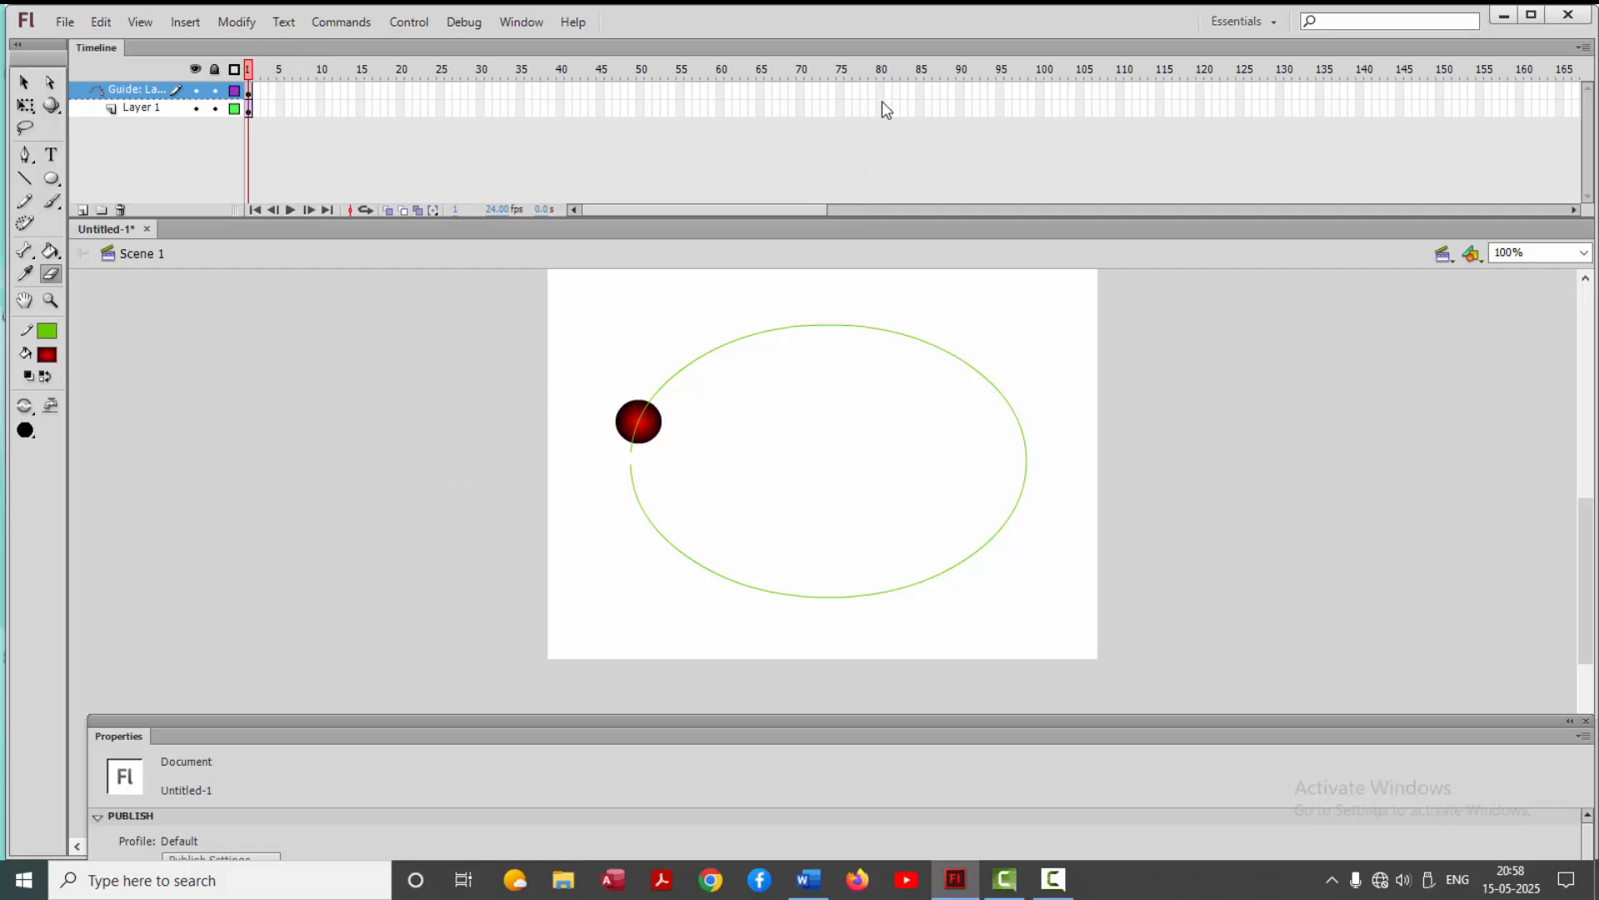
Insert keyframes at frame 80 on both the guide layer and Layer 1
{"action": "left_click_drag", "start_coordinate": [879, 92], "coordinate": [879, 115]}
{"action": "key", "text": "F6"}
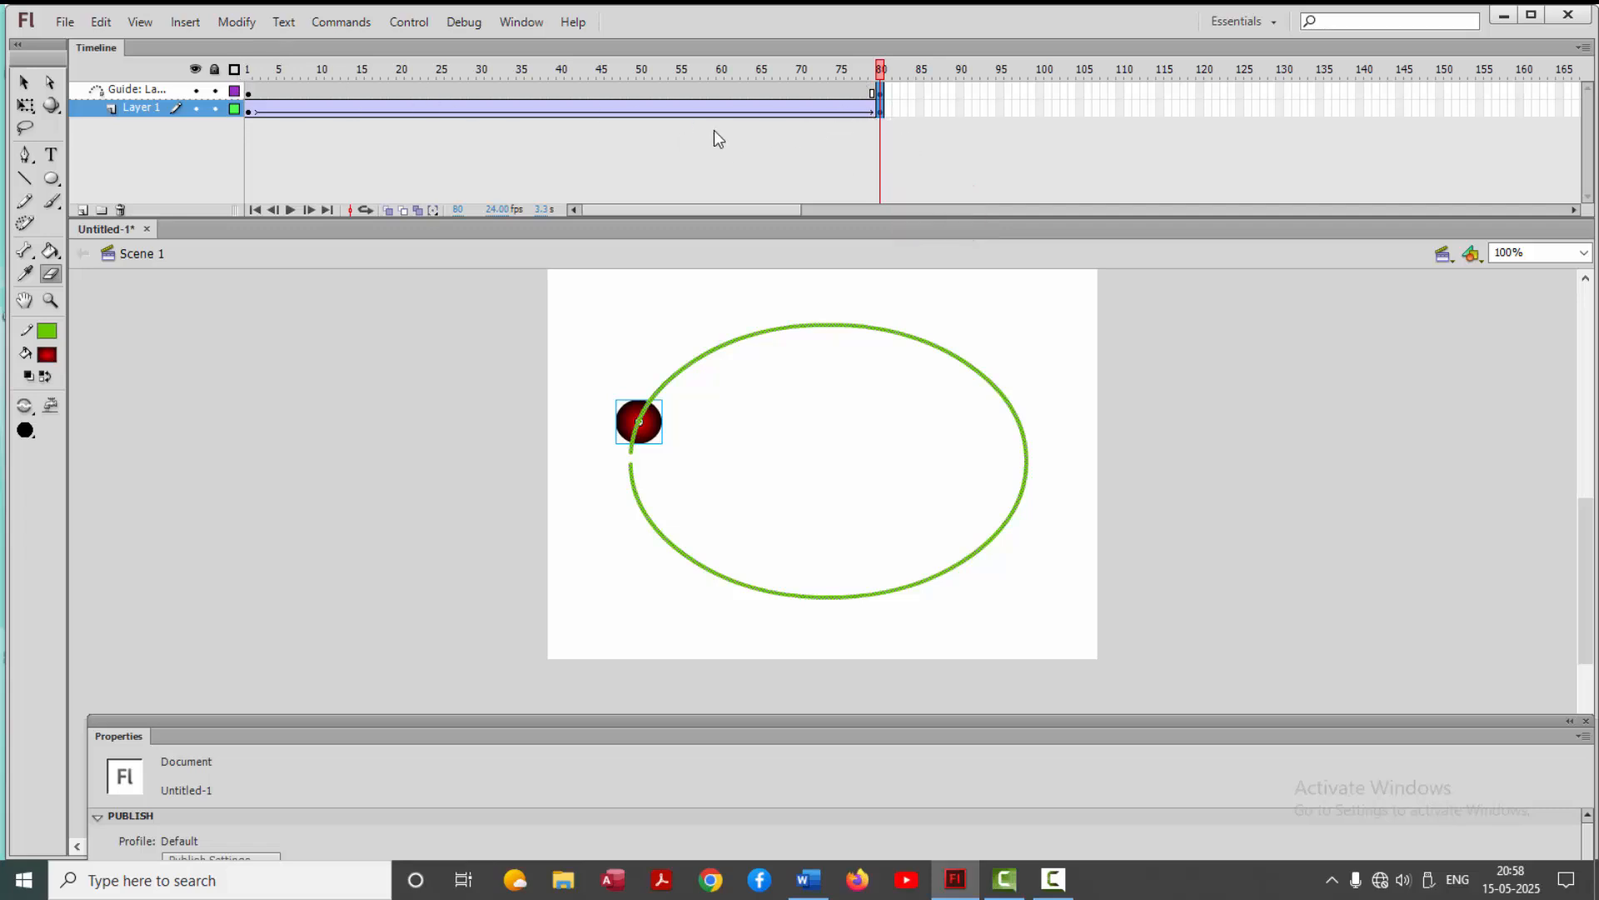
Place the red ball on the upper end of the oval's gap at frame 1 and on its lower end at frame 80
{"action": "left_click", "coordinate": [248, 72]}
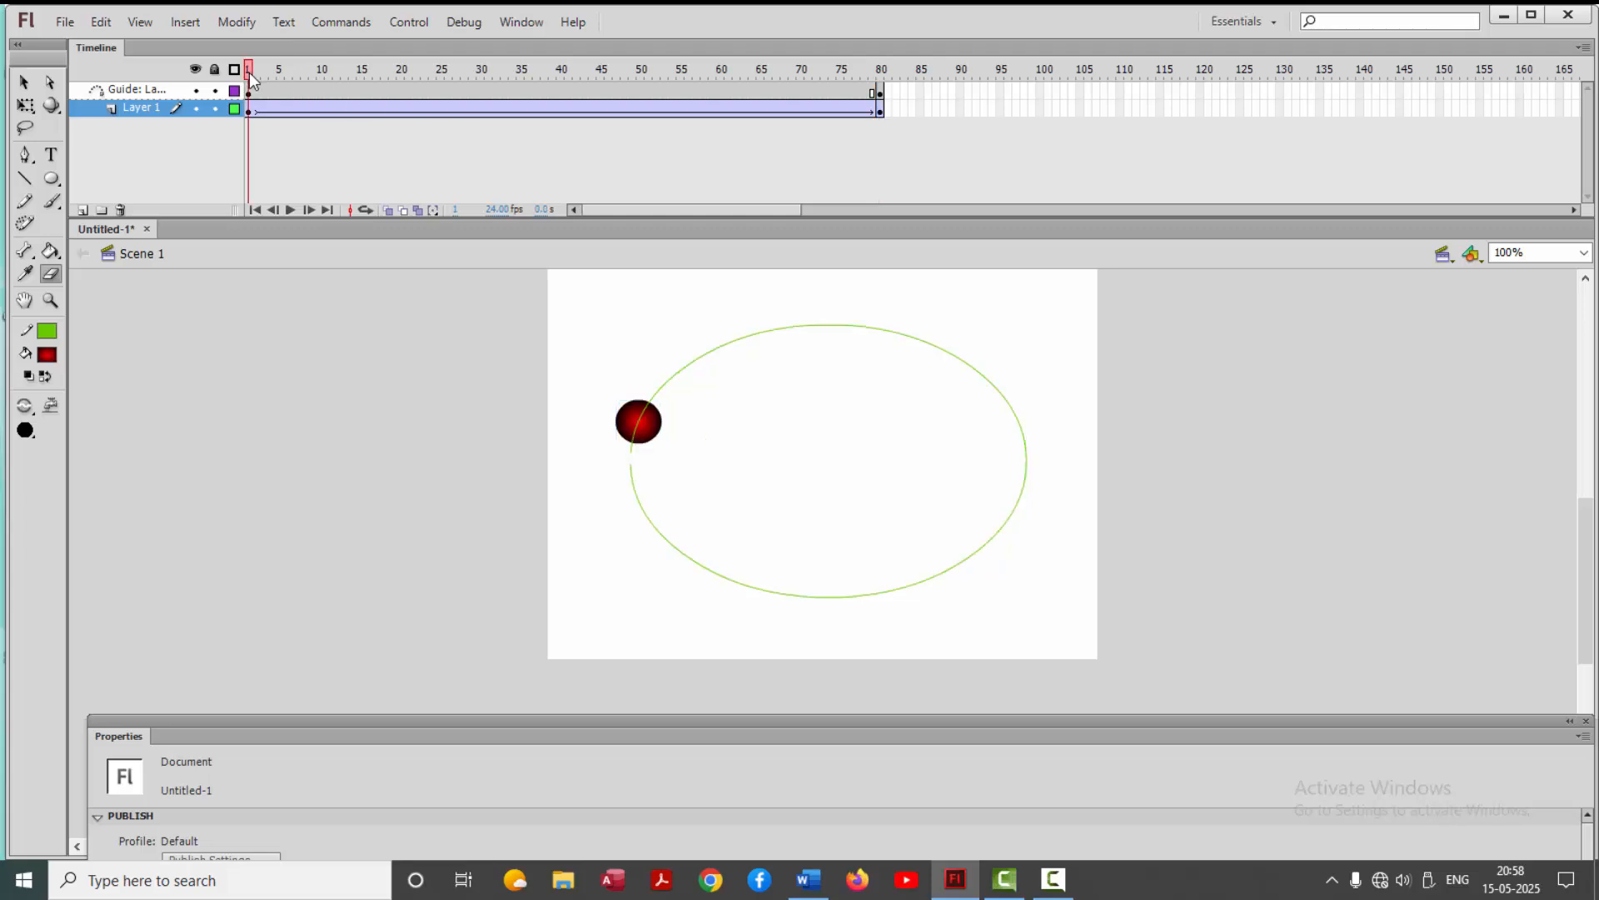
{"action": "left_click", "coordinate": [24, 81]}
{"action": "left_click_drag", "start_coordinate": [652, 429], "coordinate": [638, 454]}
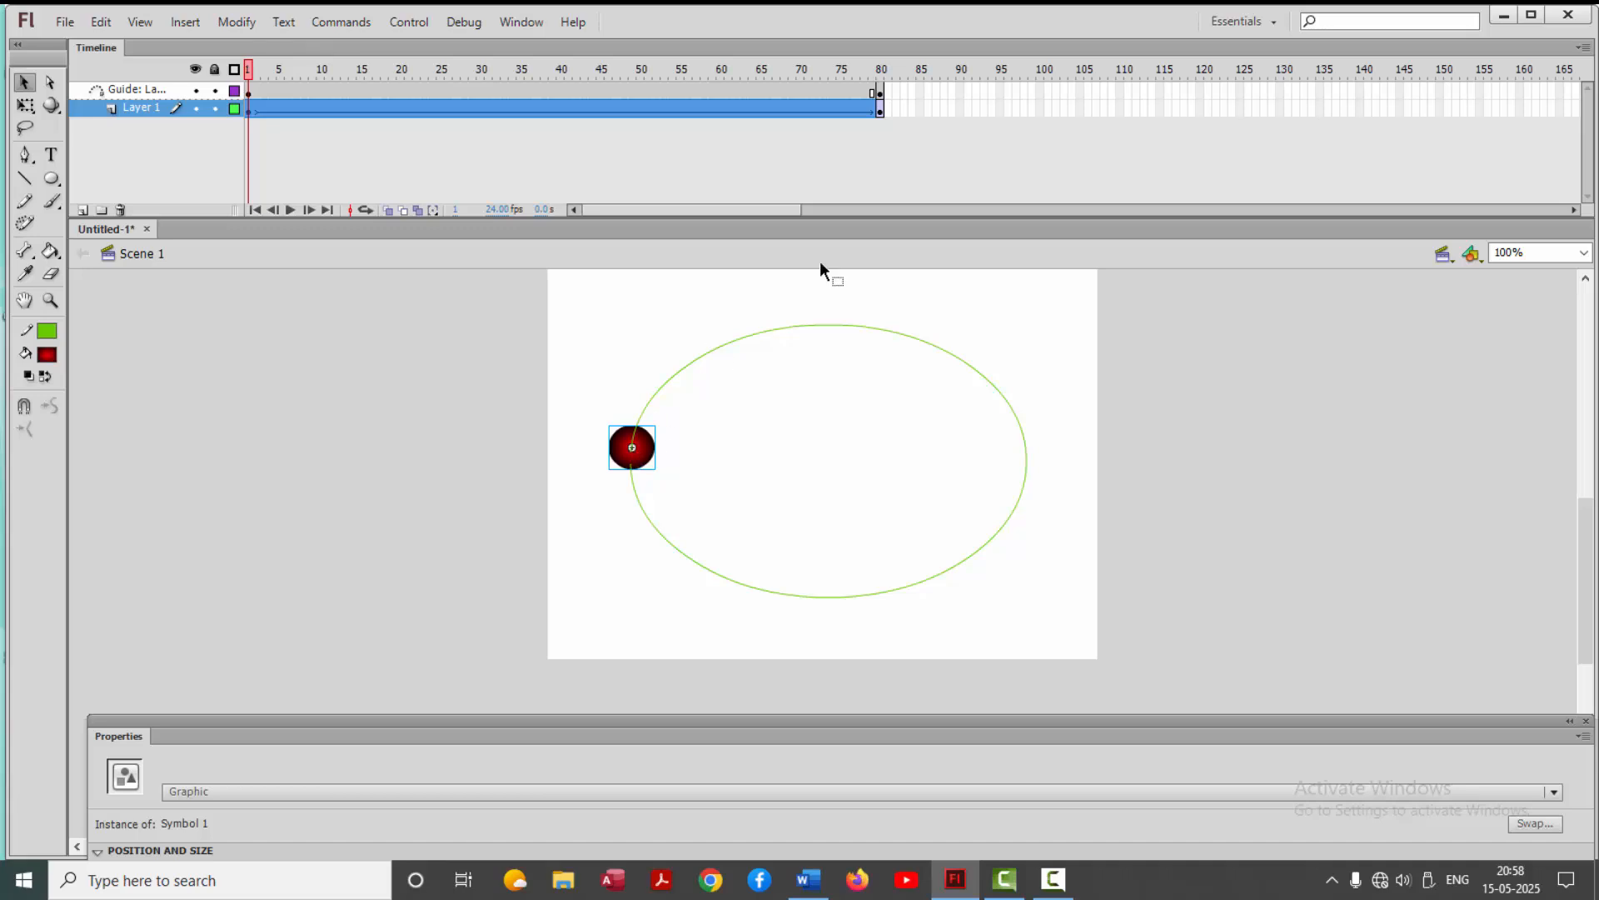
{"action": "left_click", "coordinate": [881, 71]}
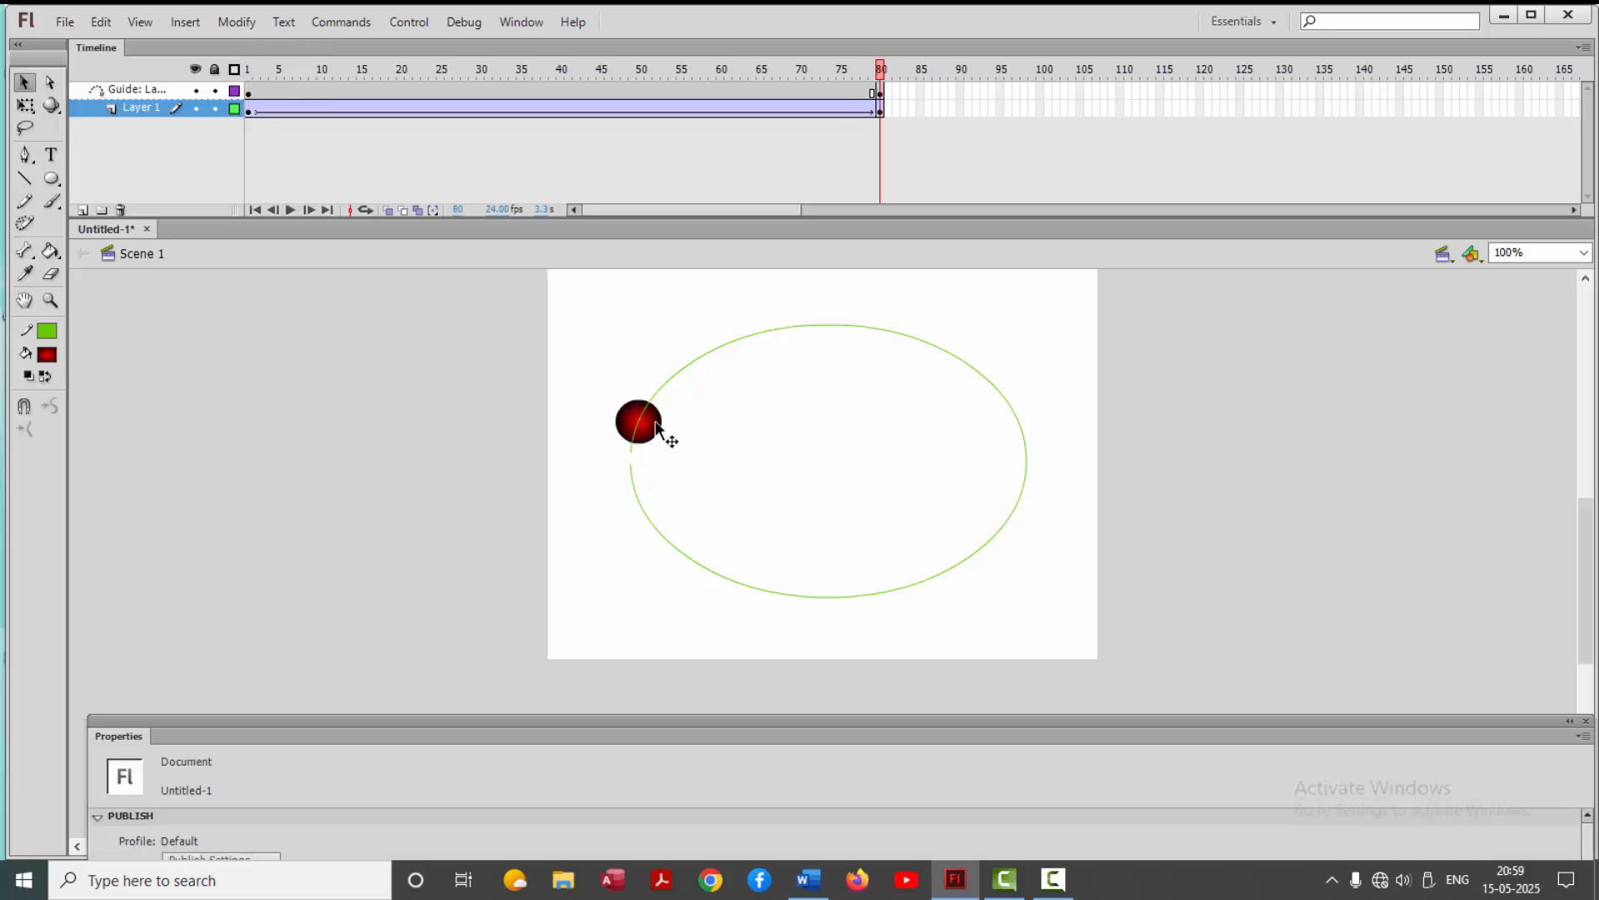
{"action": "left_click_drag", "start_coordinate": [656, 430], "coordinate": [643, 476]}
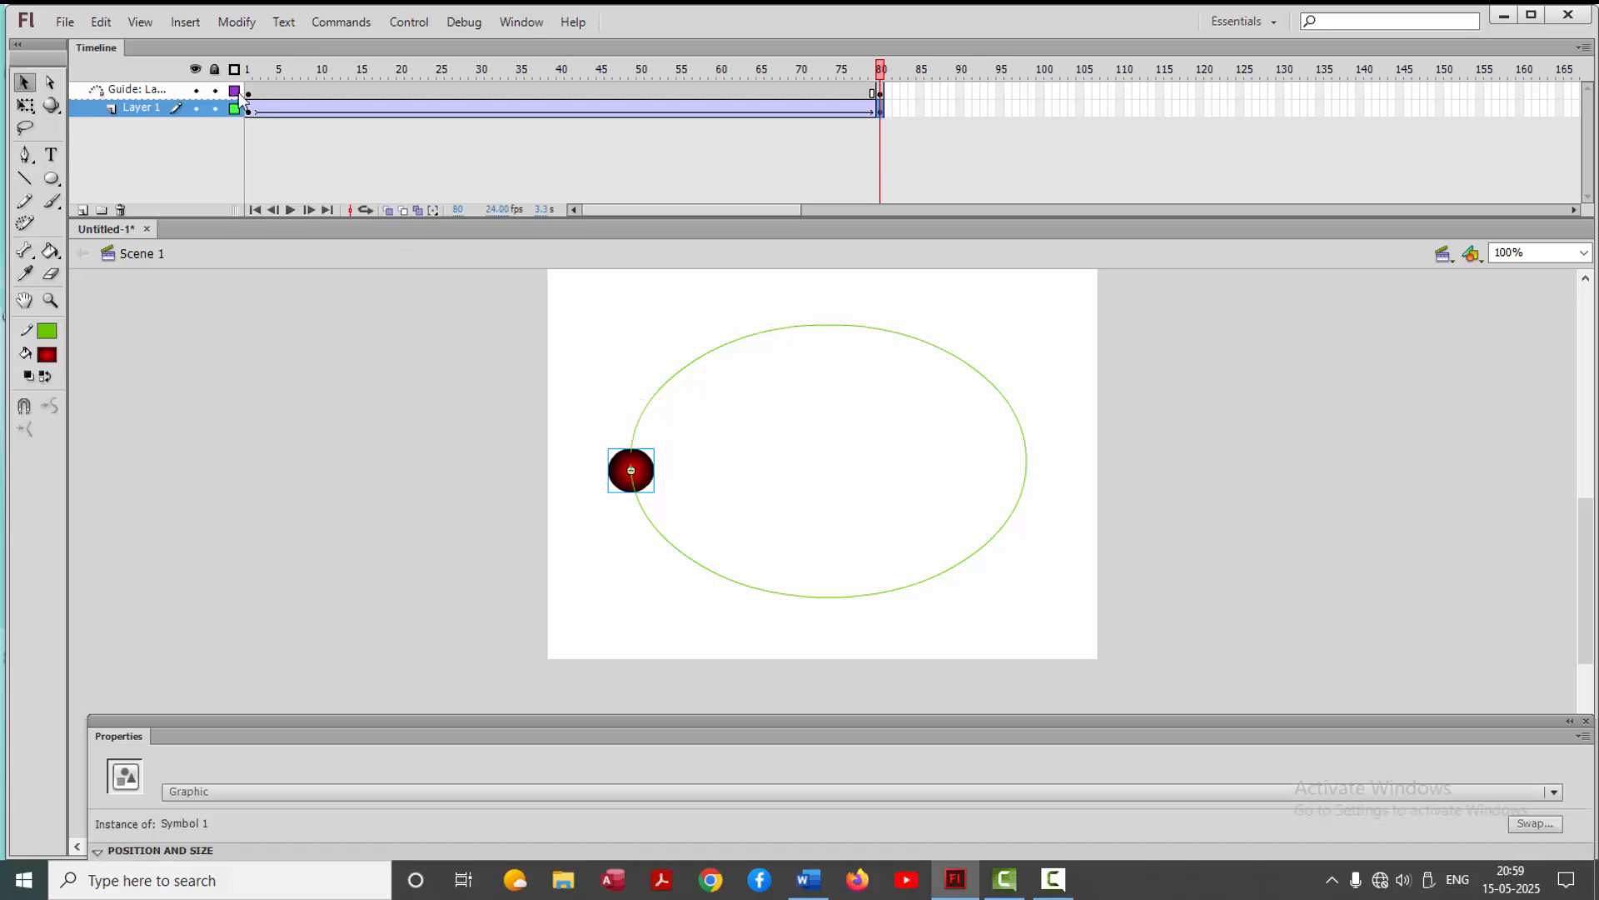
{"action": "left_click_drag", "start_coordinate": [249, 68], "coordinate": [883, 150]}
{"action": "left_click", "coordinate": [555, 177]}
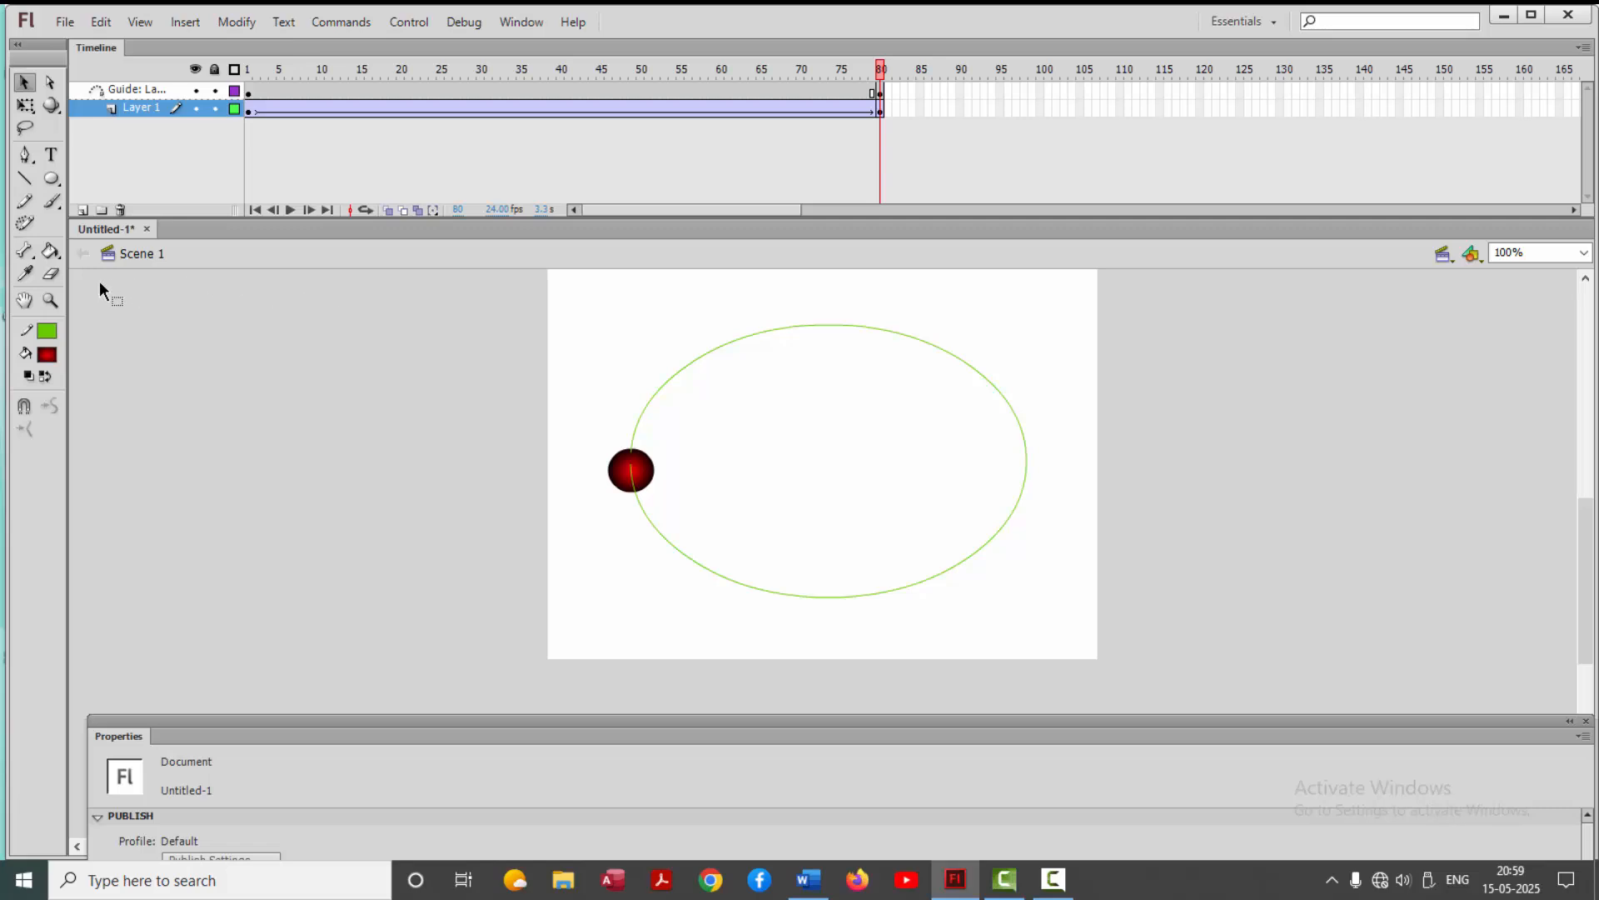
Add a new layer above the guide layer and draw a small green radial-gradient ball without a stroke, outside the stage's left edge
{"action": "left_click", "coordinate": [121, 88]}
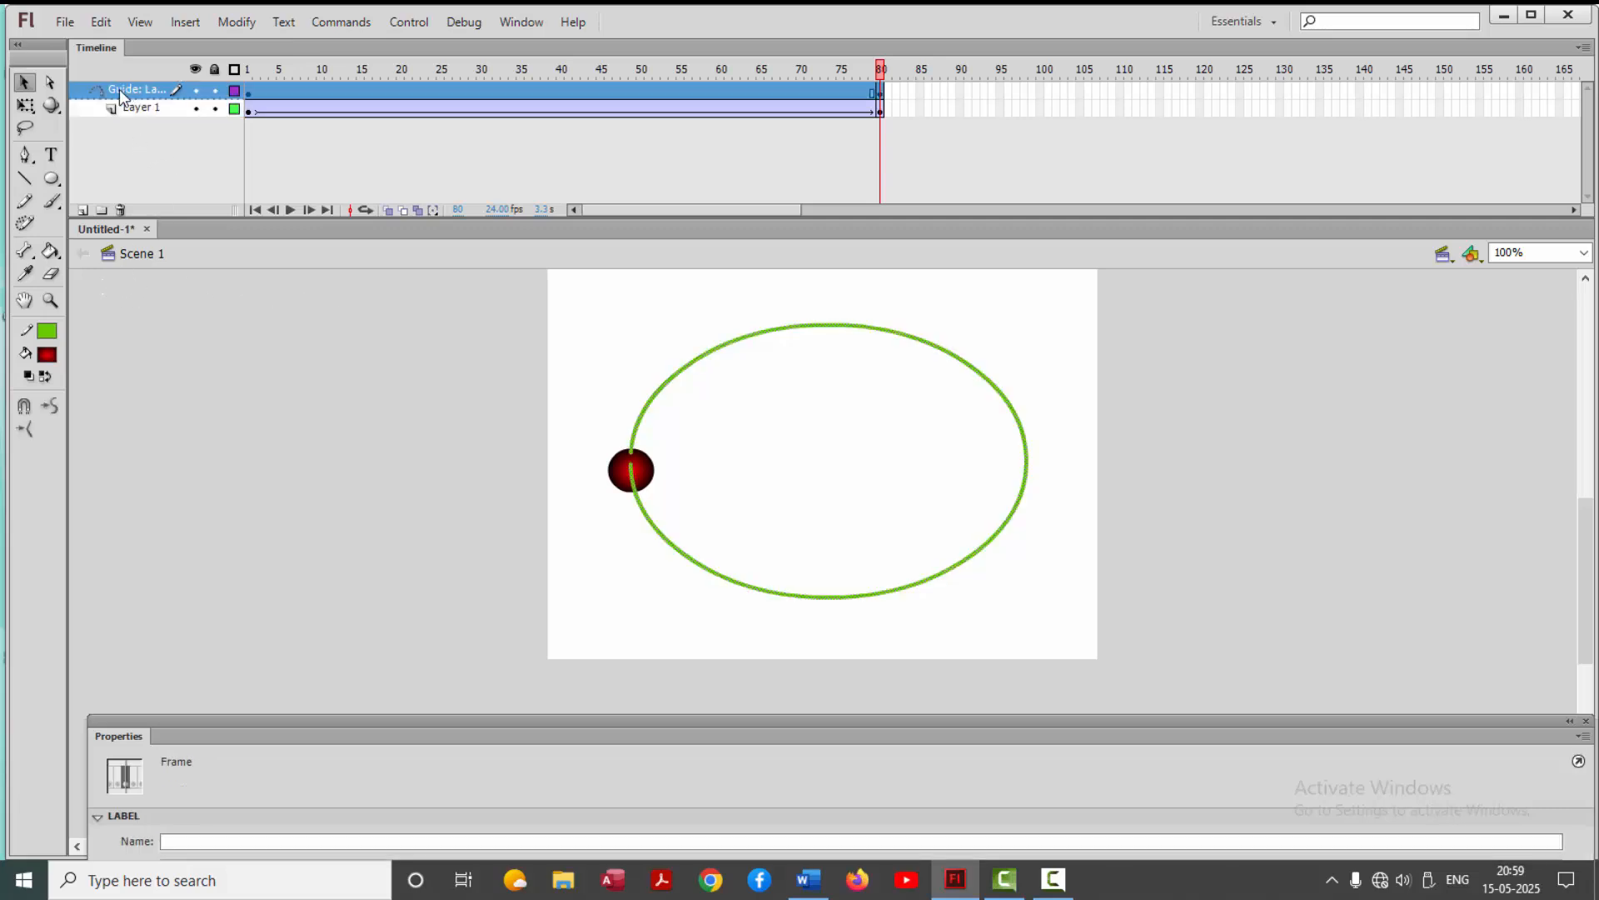
{"action": "left_click", "coordinate": [82, 210]}
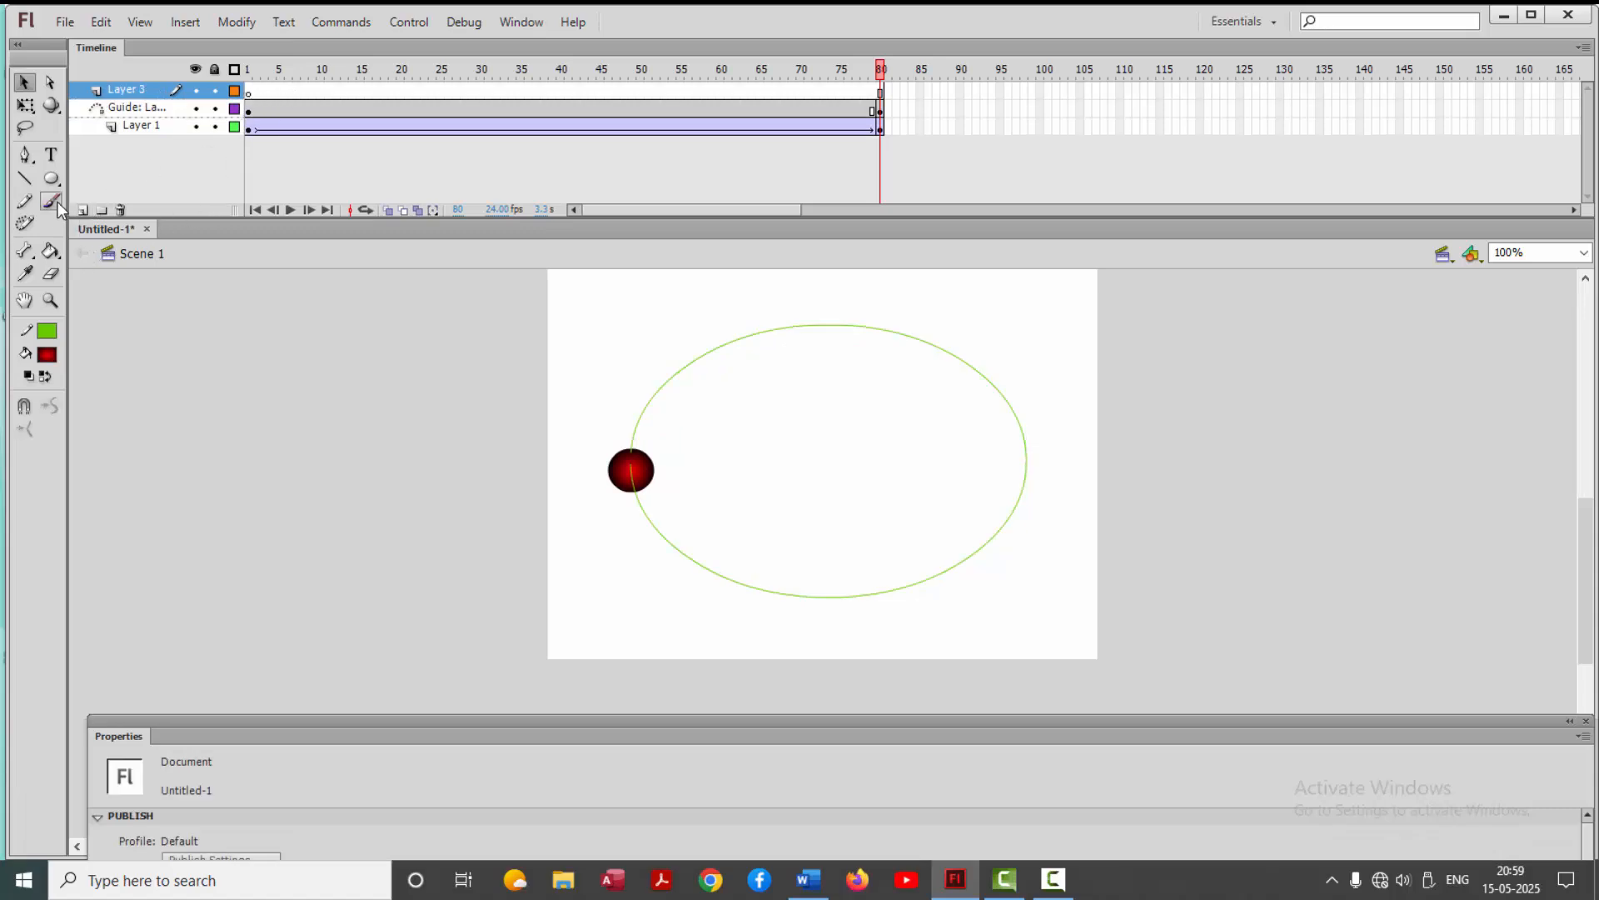
{"action": "left_click", "coordinate": [46, 354]}
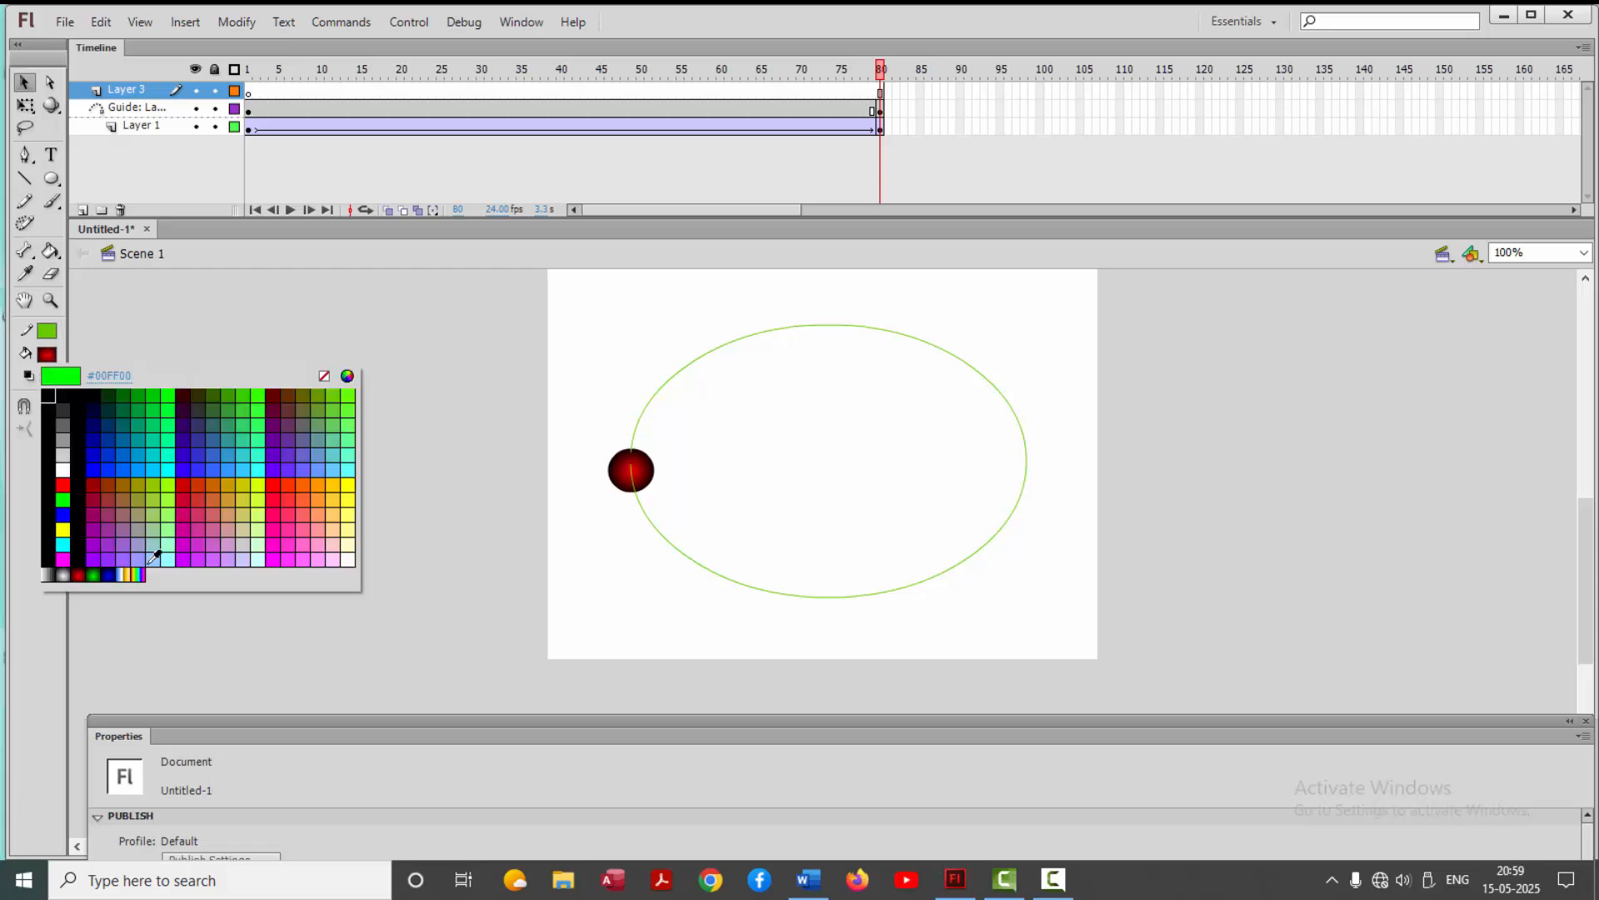
{"action": "left_click", "coordinate": [94, 575]}
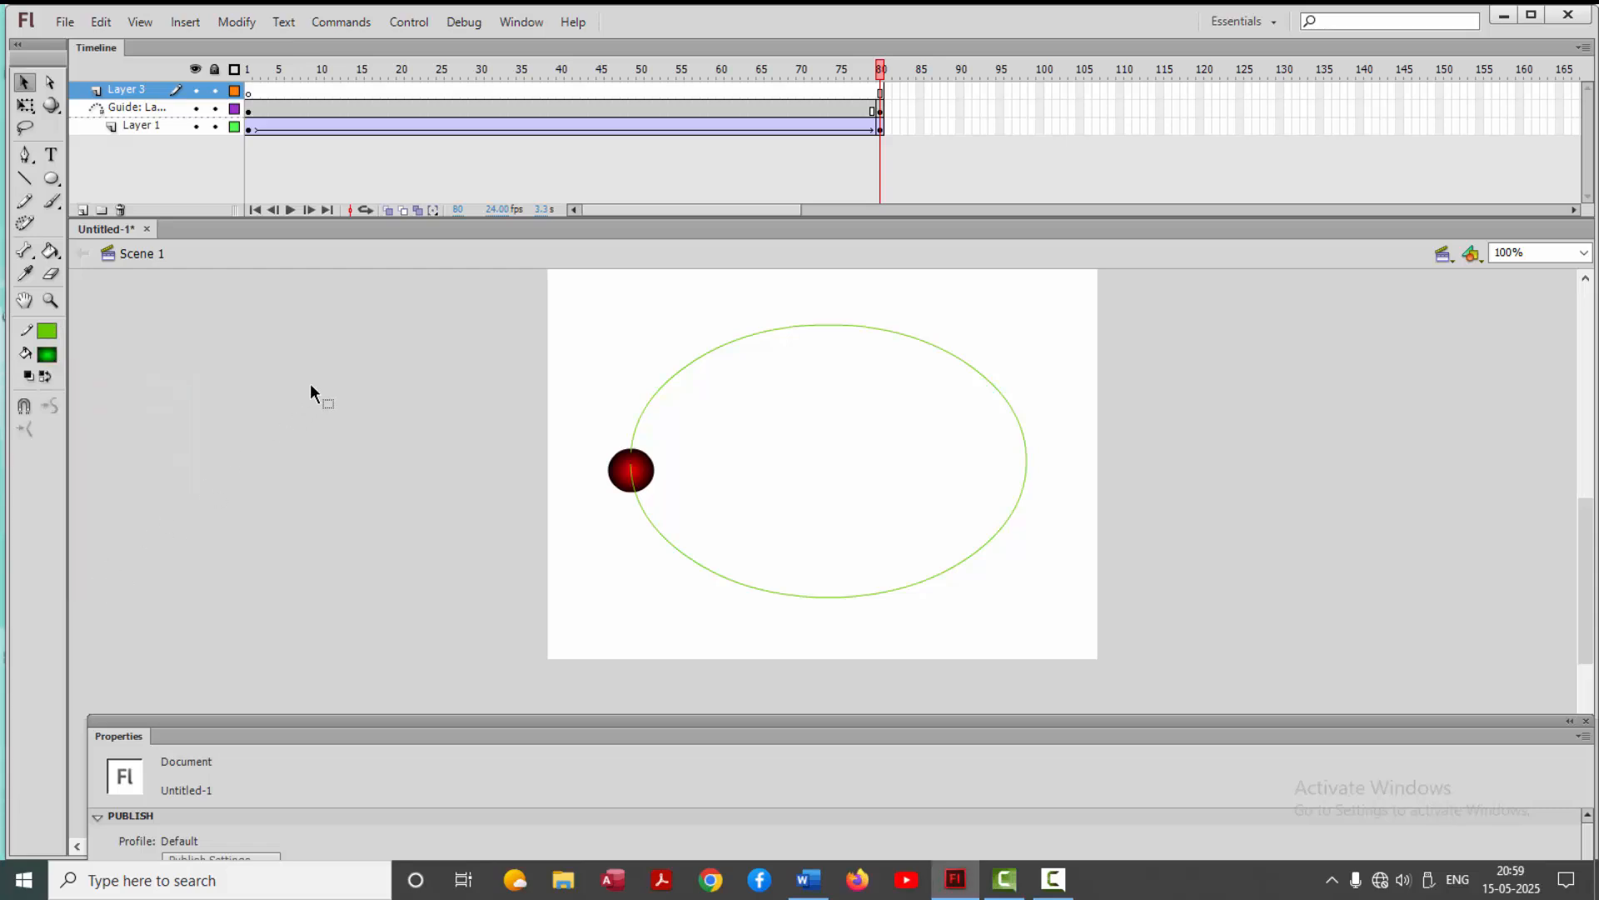
{"action": "left_click", "coordinate": [46, 331]}
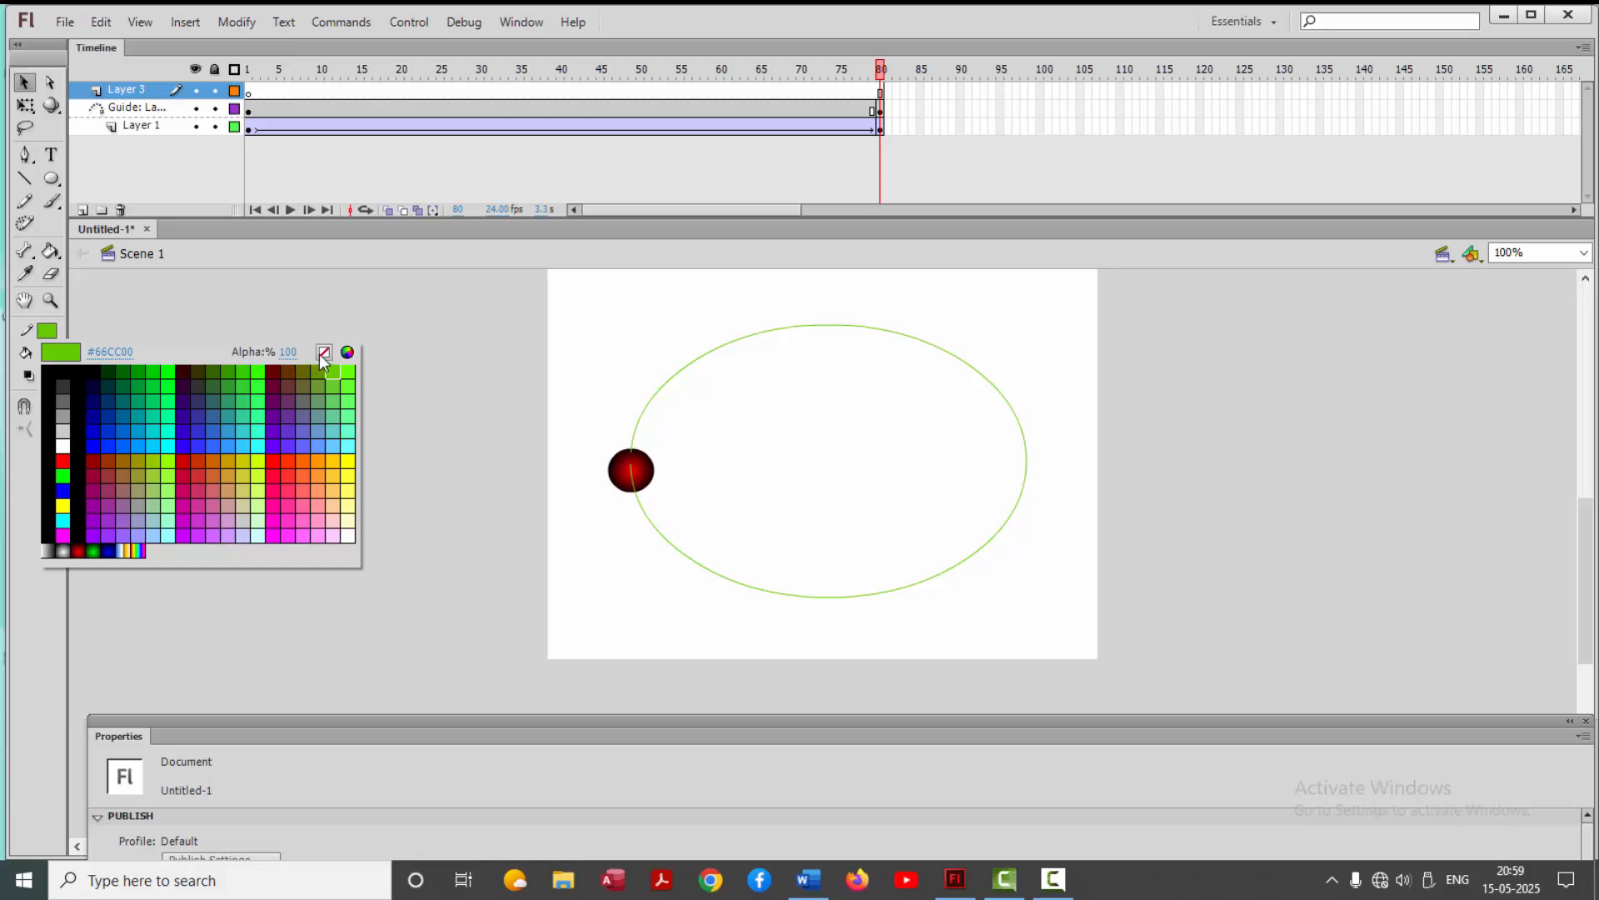
{"action": "left_click", "coordinate": [323, 354]}
{"action": "left_click", "coordinate": [51, 179]}
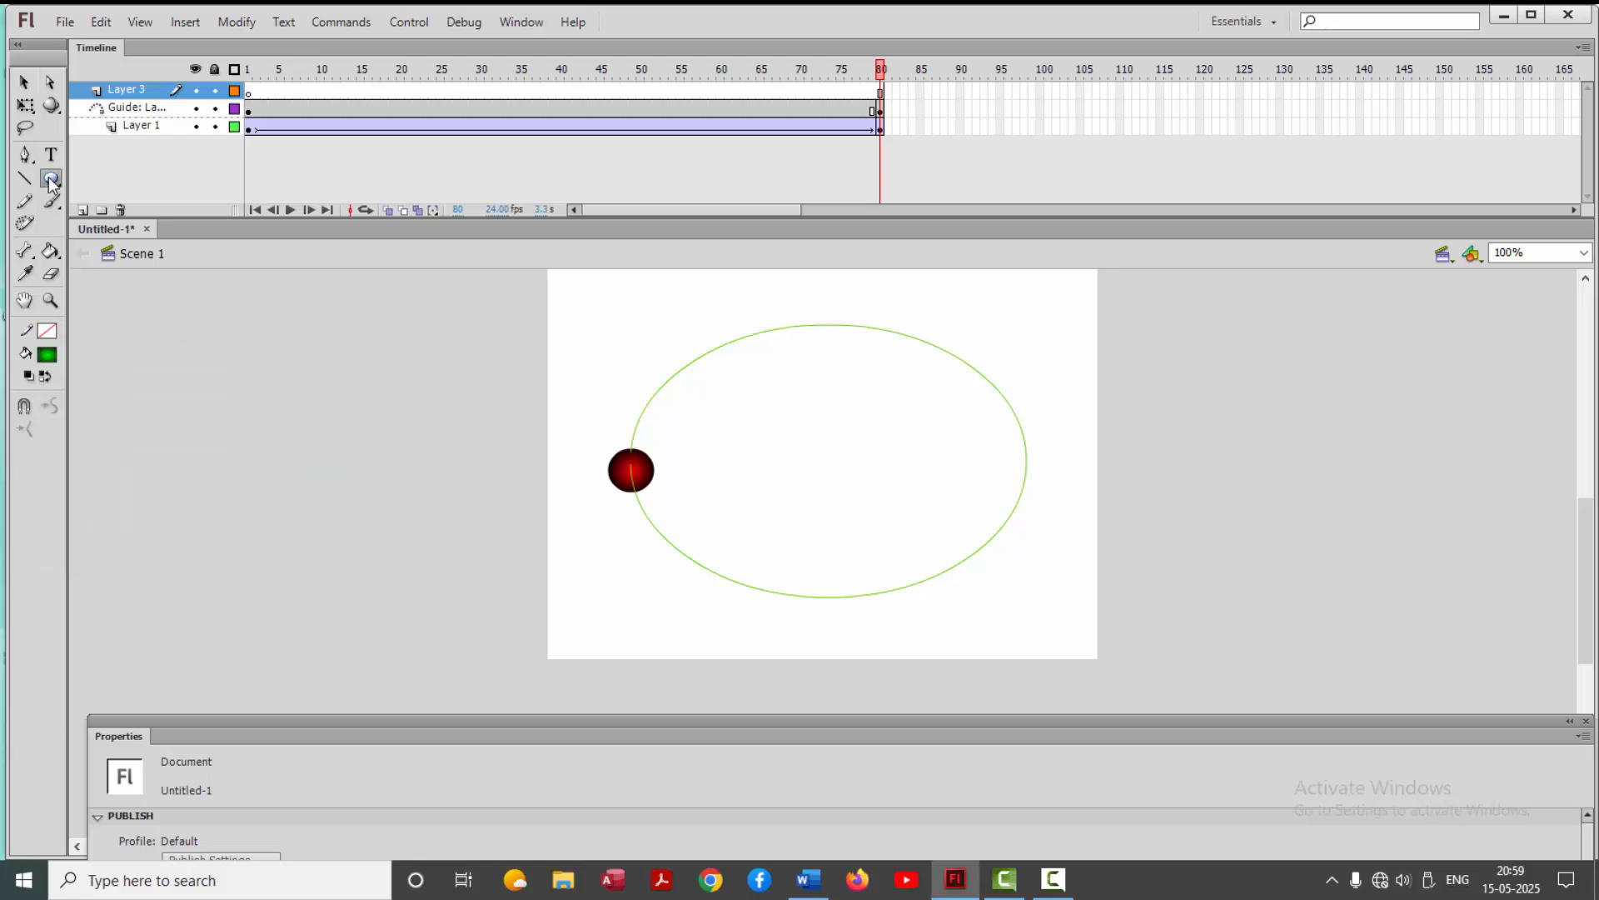
{"action": "left_click_drag", "start_coordinate": [286, 362], "coordinate": [324, 397]}
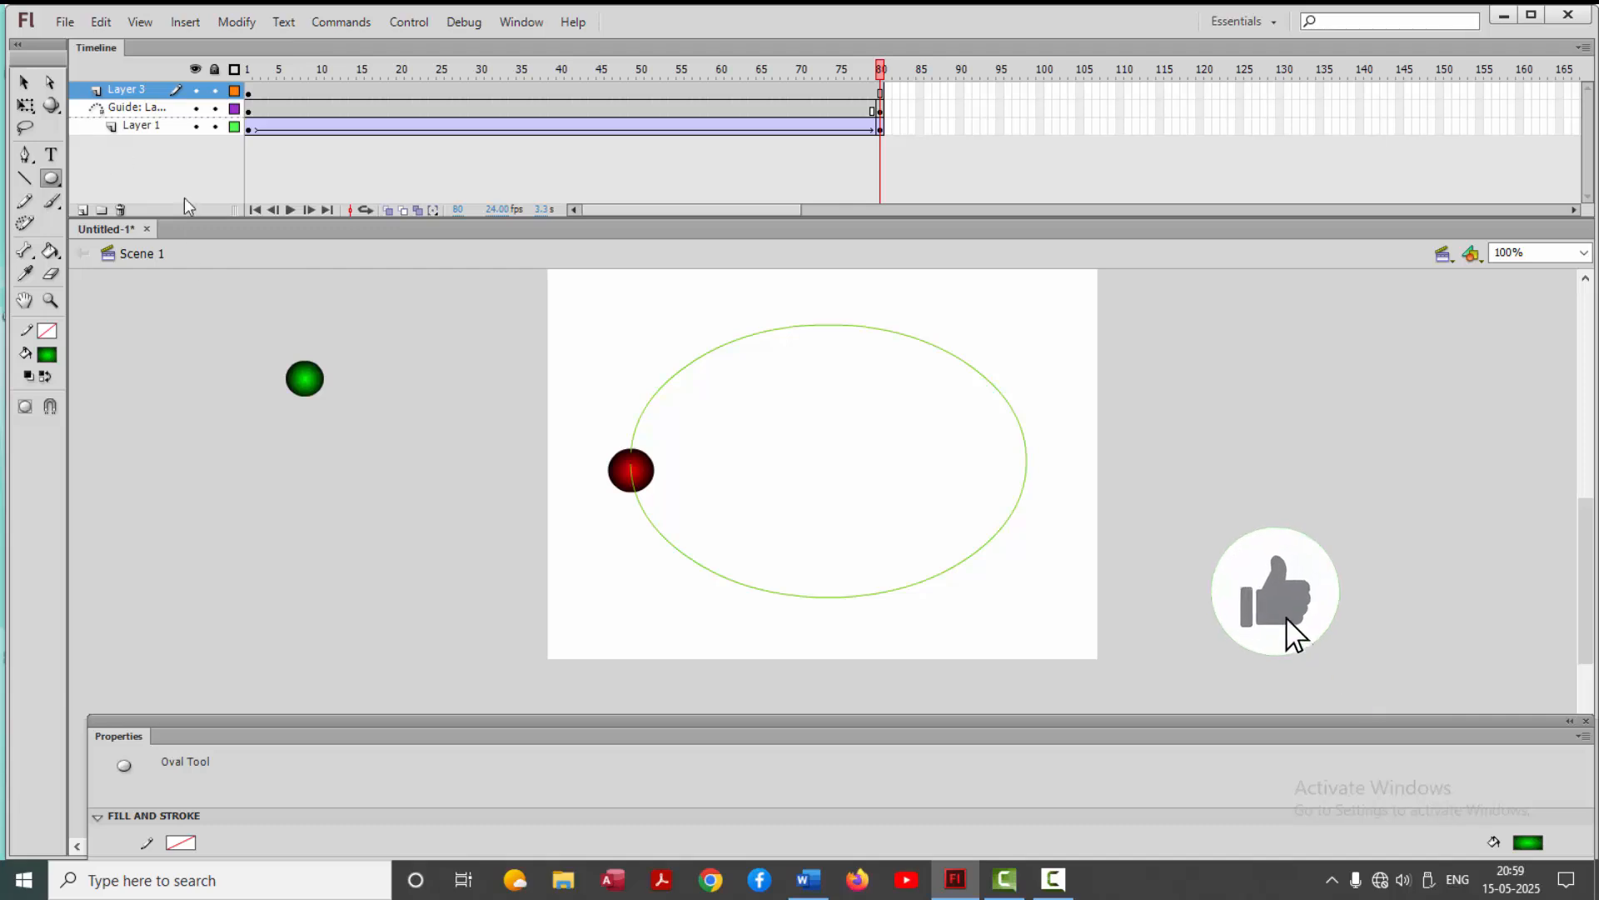
Add a classic motion guide to Layer 3 and apply a classic tween to the green ball
{"action": "left_click", "coordinate": [249, 95]}
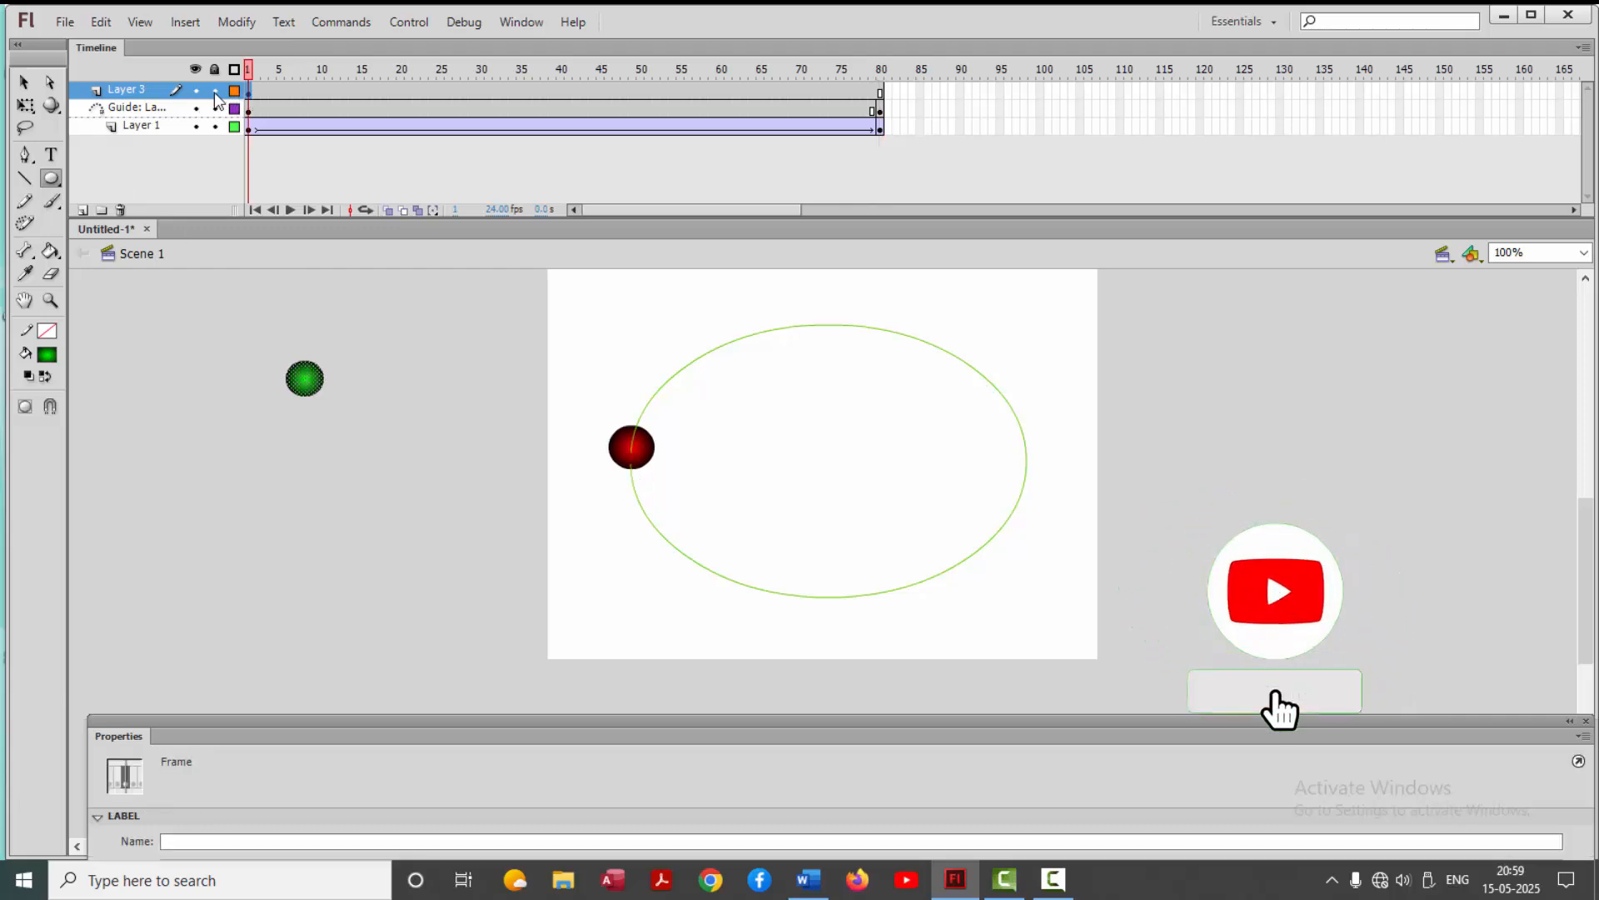
{"action": "right_click", "coordinate": [142, 95]}
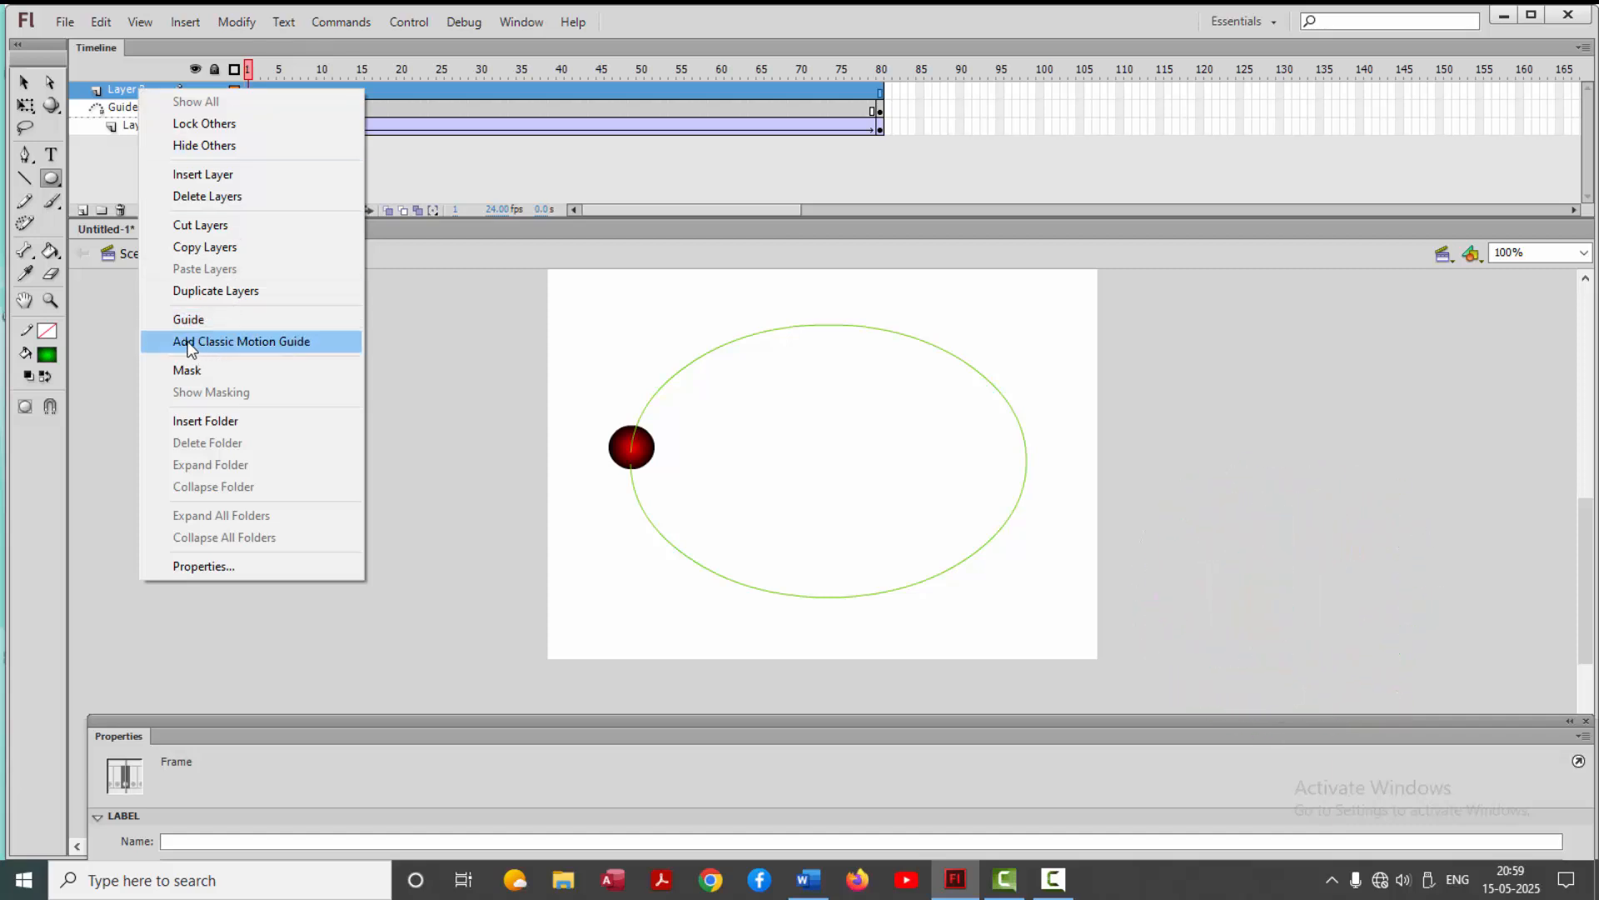
{"action": "left_click", "coordinate": [277, 342]}
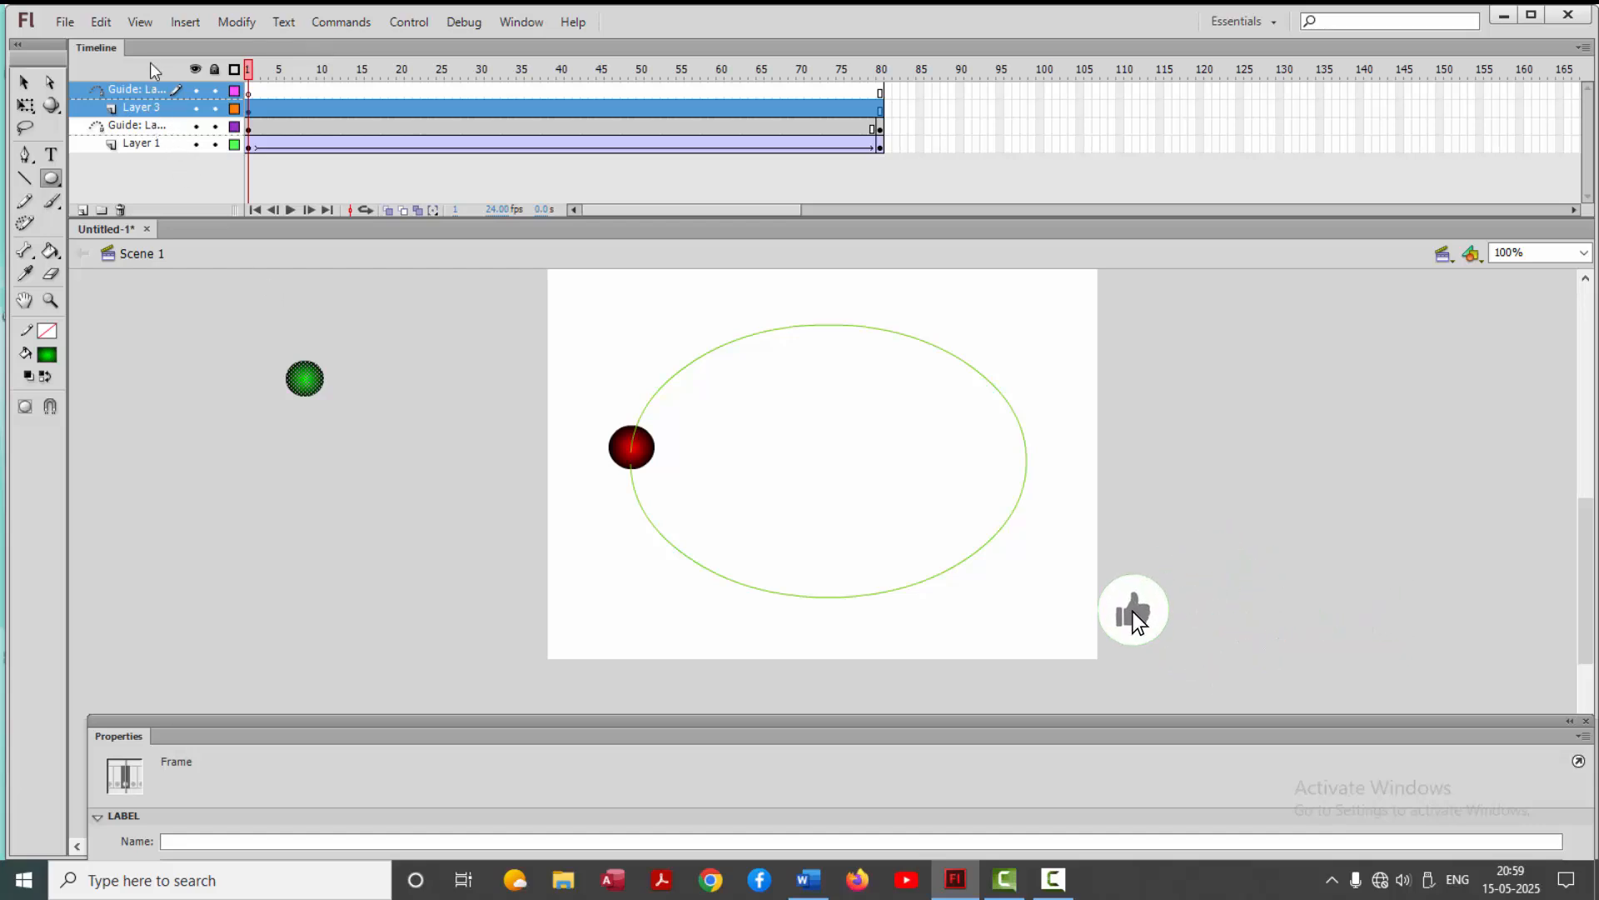
{"action": "left_click", "coordinate": [186, 27]}
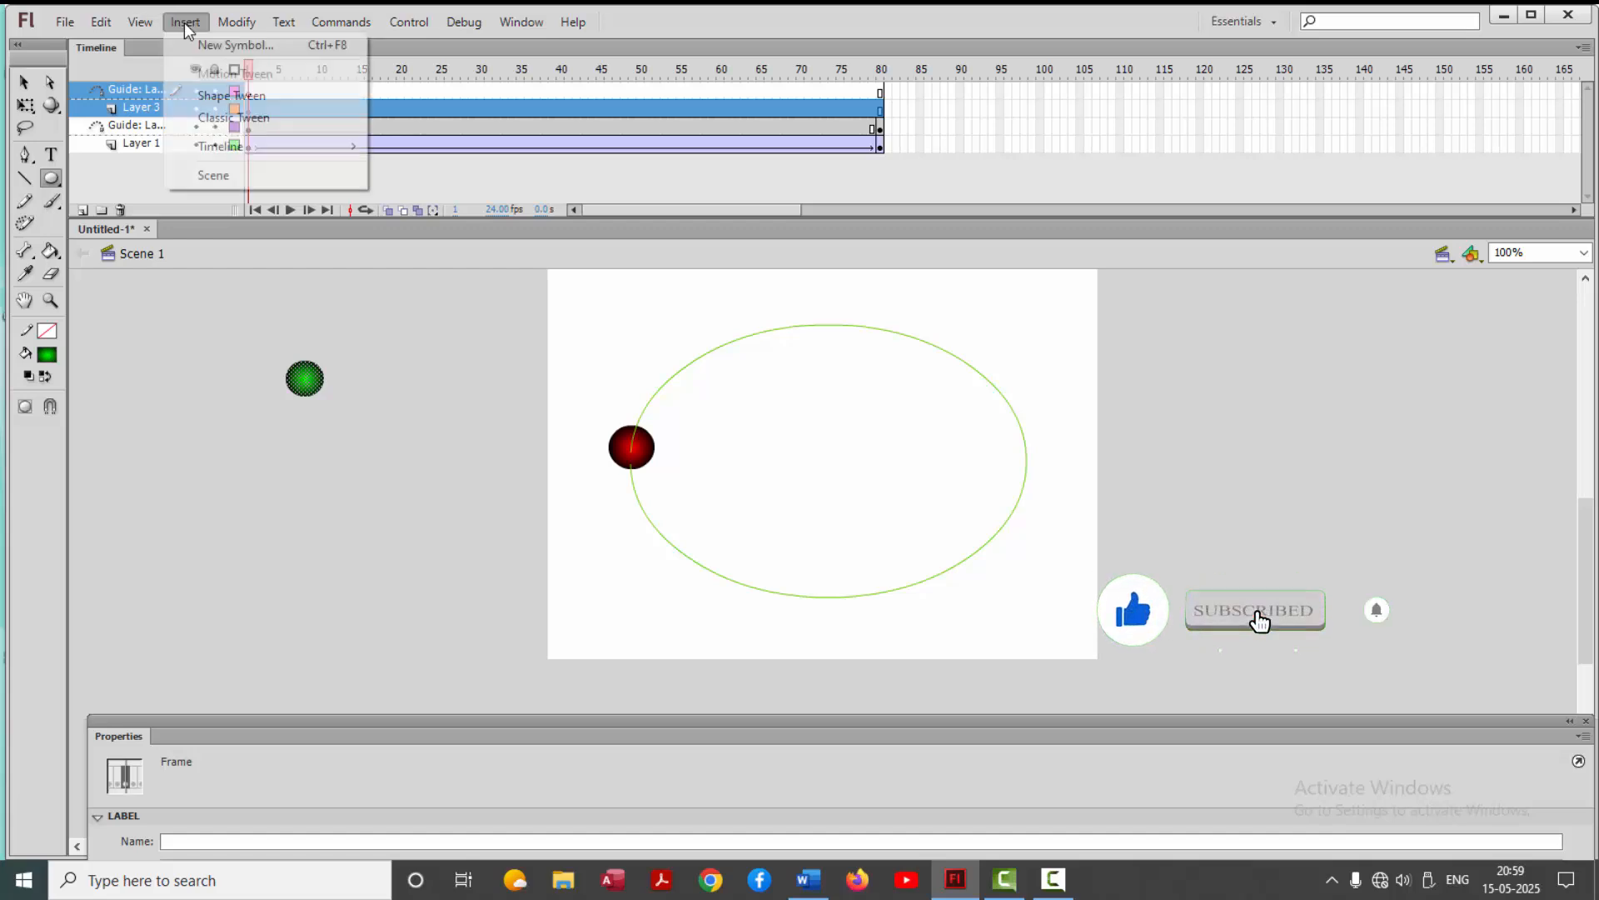
{"action": "left_click", "coordinate": [232, 122]}
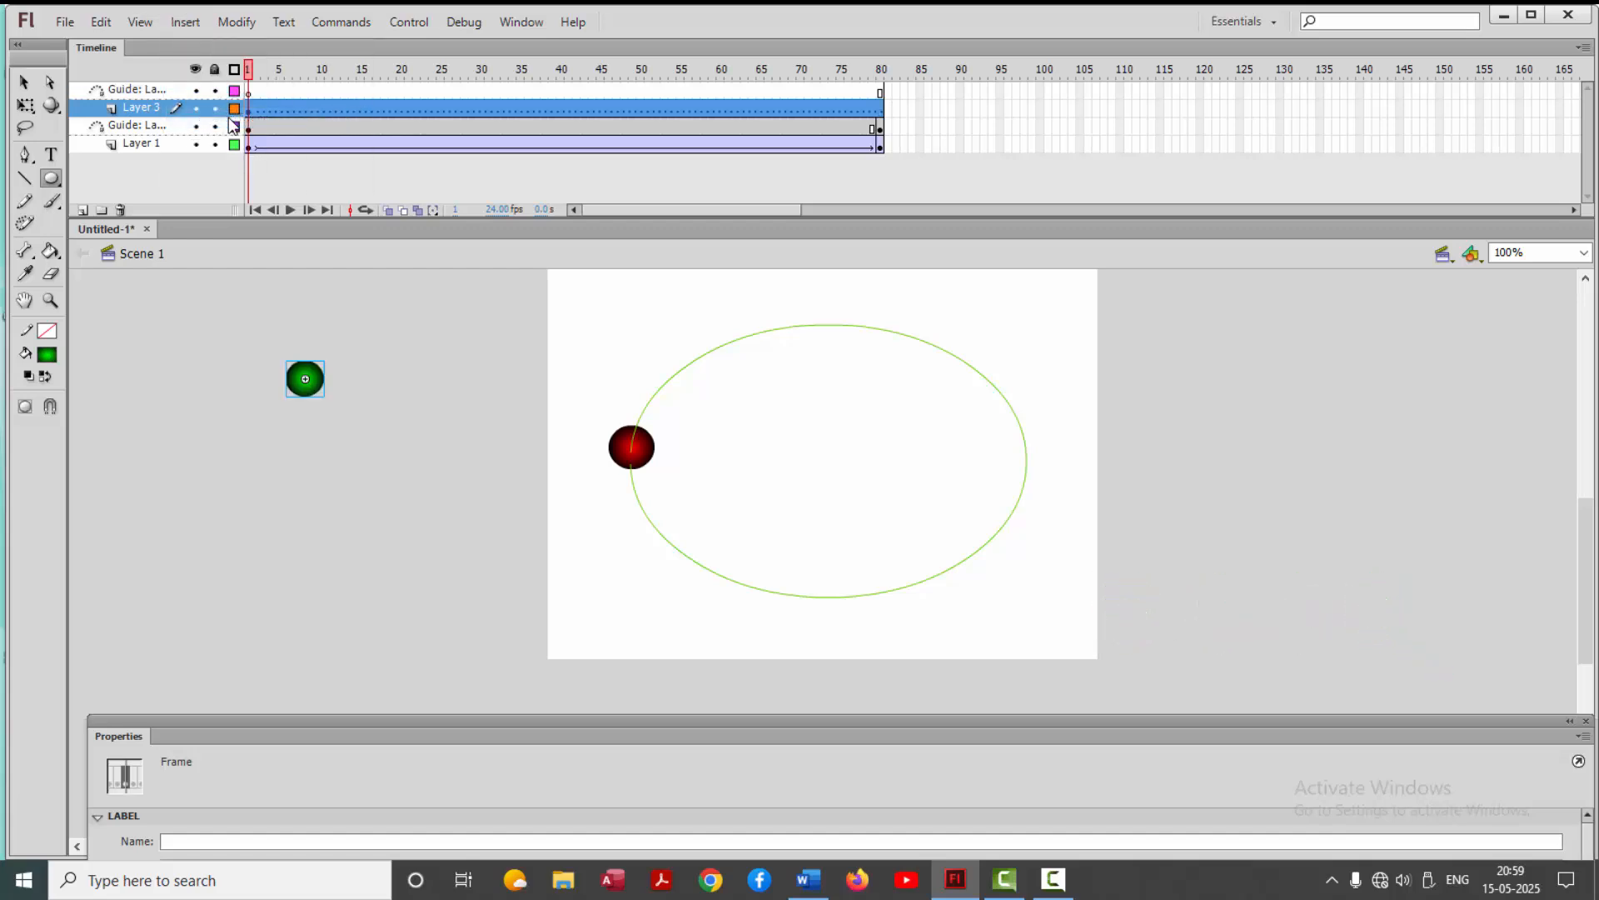
Convert the green ball on Layer 3 to a graphic symbol with the default name
{"action": "left_click", "coordinate": [241, 23]}
{"action": "left_click", "coordinate": [267, 72]}
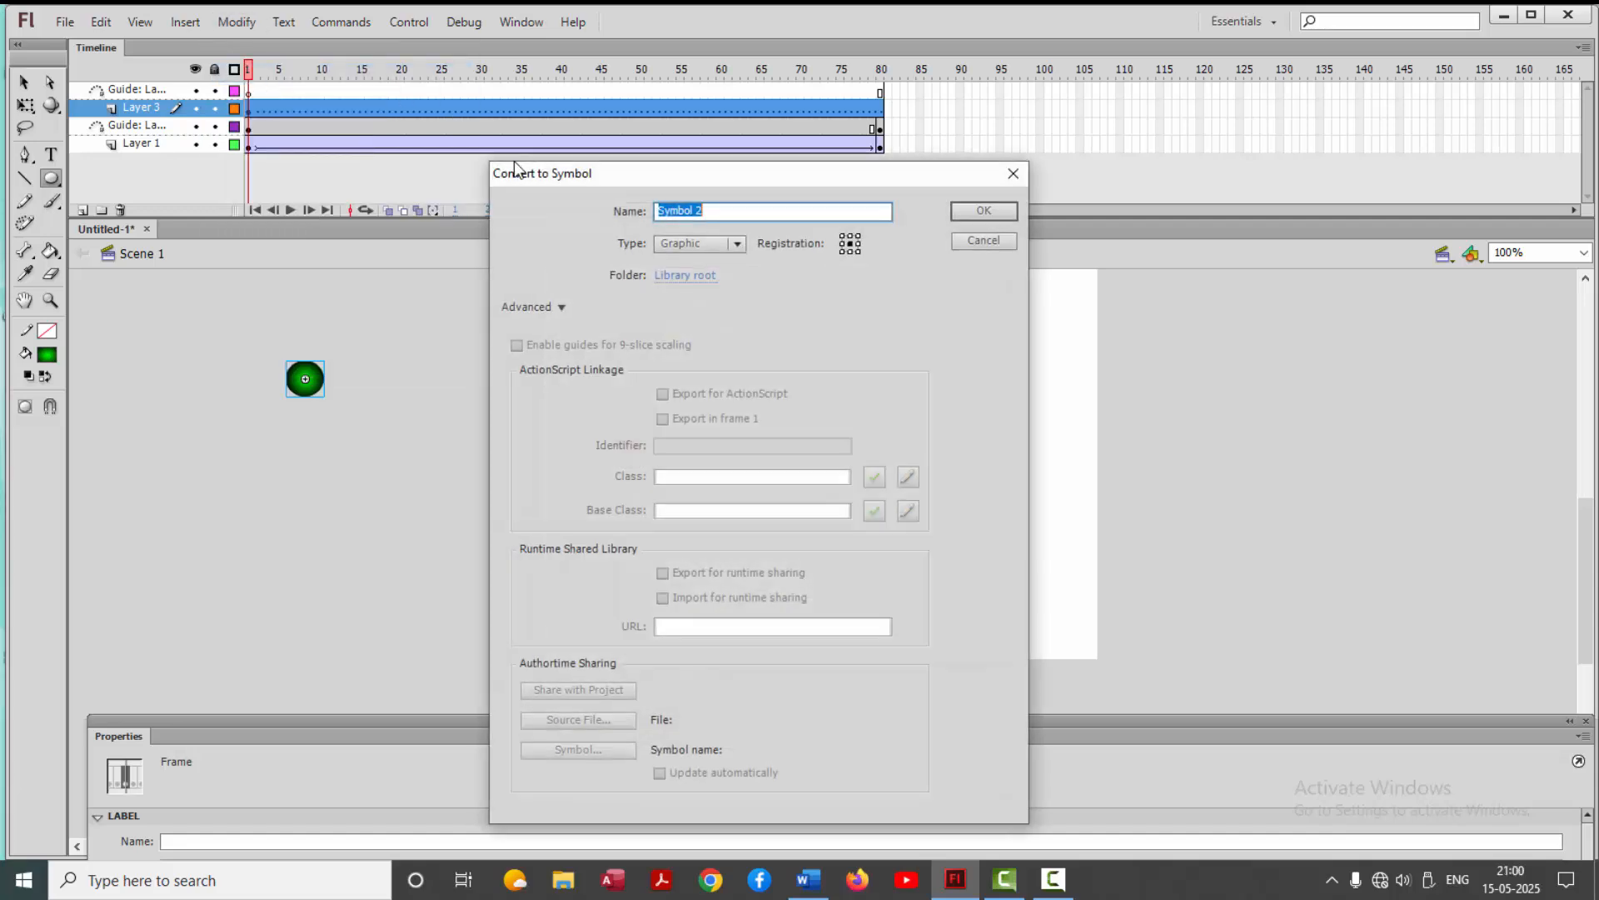
{"action": "left_click", "coordinate": [976, 211]}
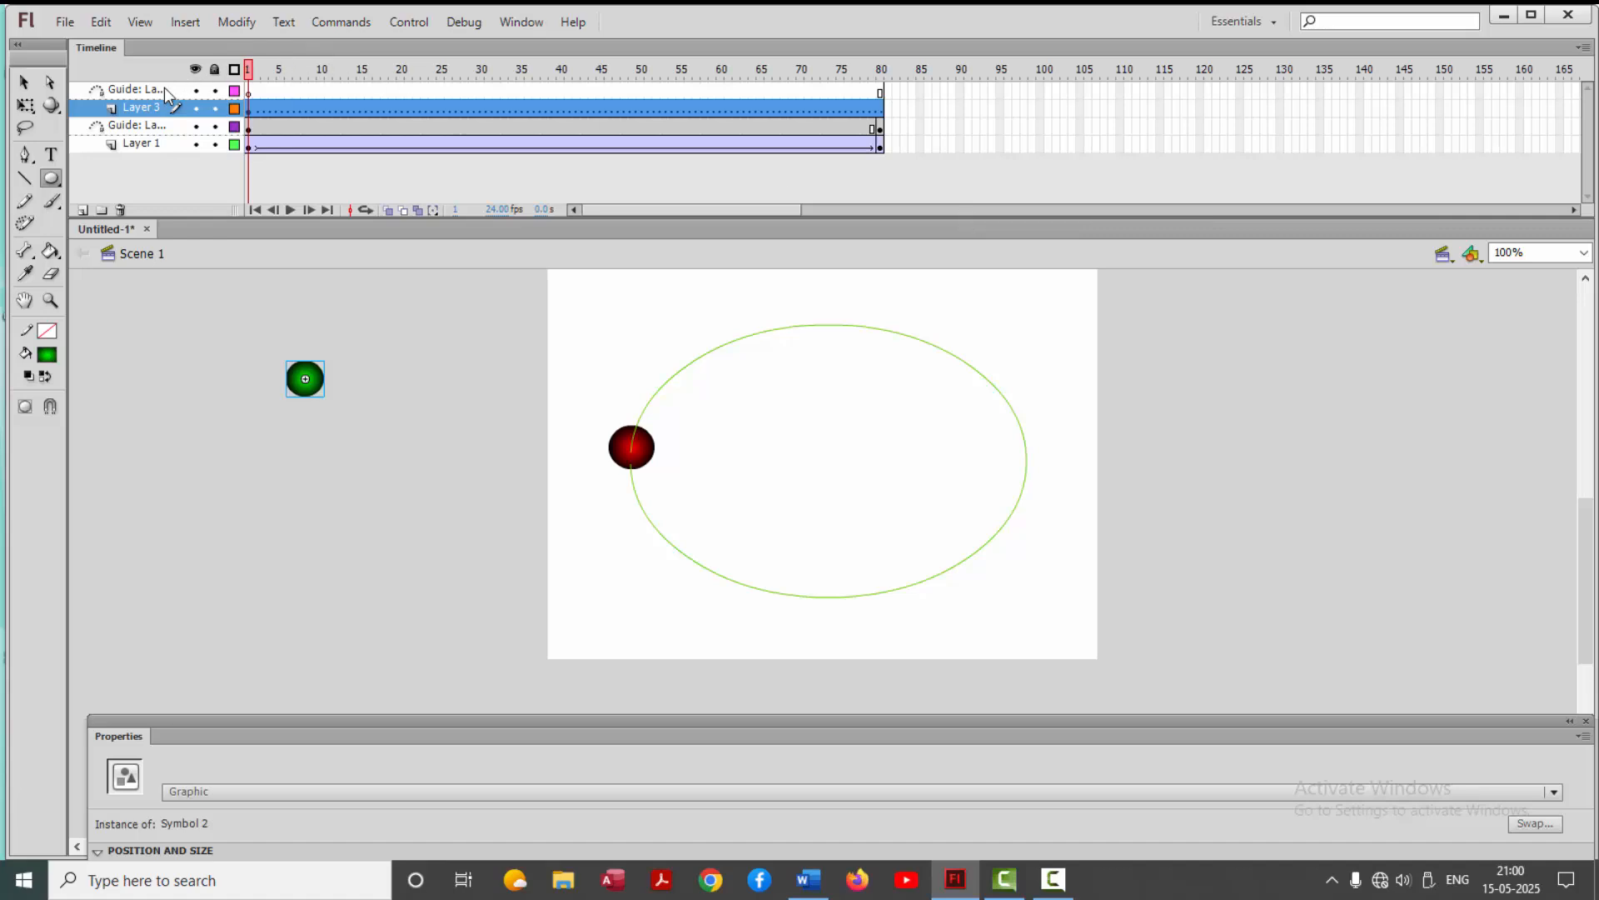
Draw a smaller oval inside the green path on Layer 3's guide layer, with an orange-yellow stroke and no fill
{"action": "left_click", "coordinate": [164, 89]}
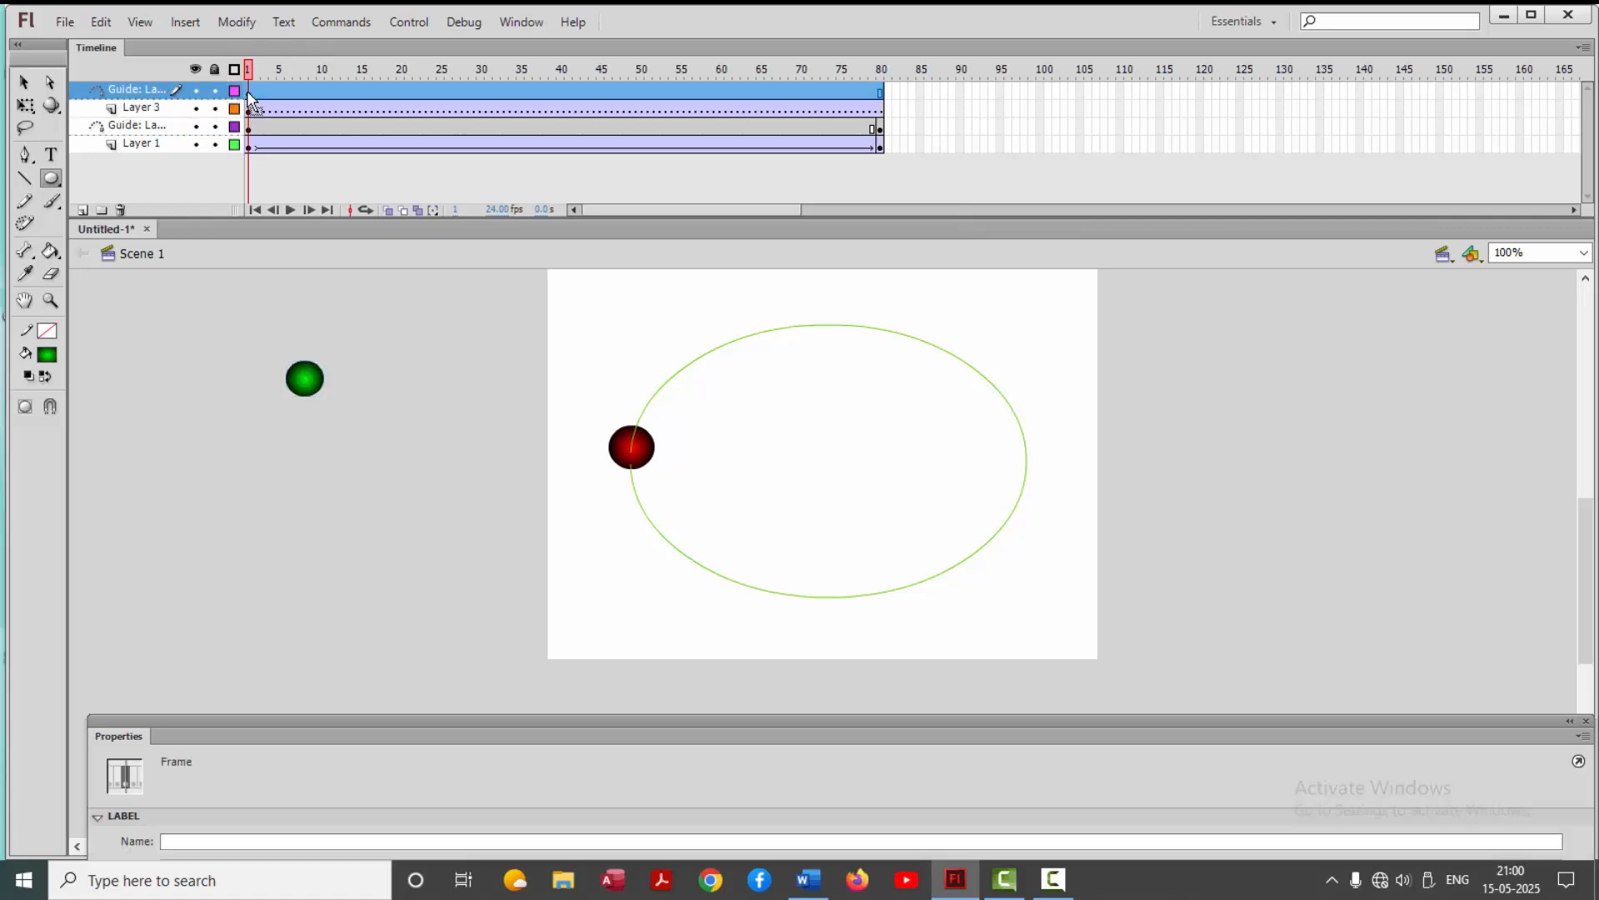
{"action": "left_click", "coordinate": [249, 96]}
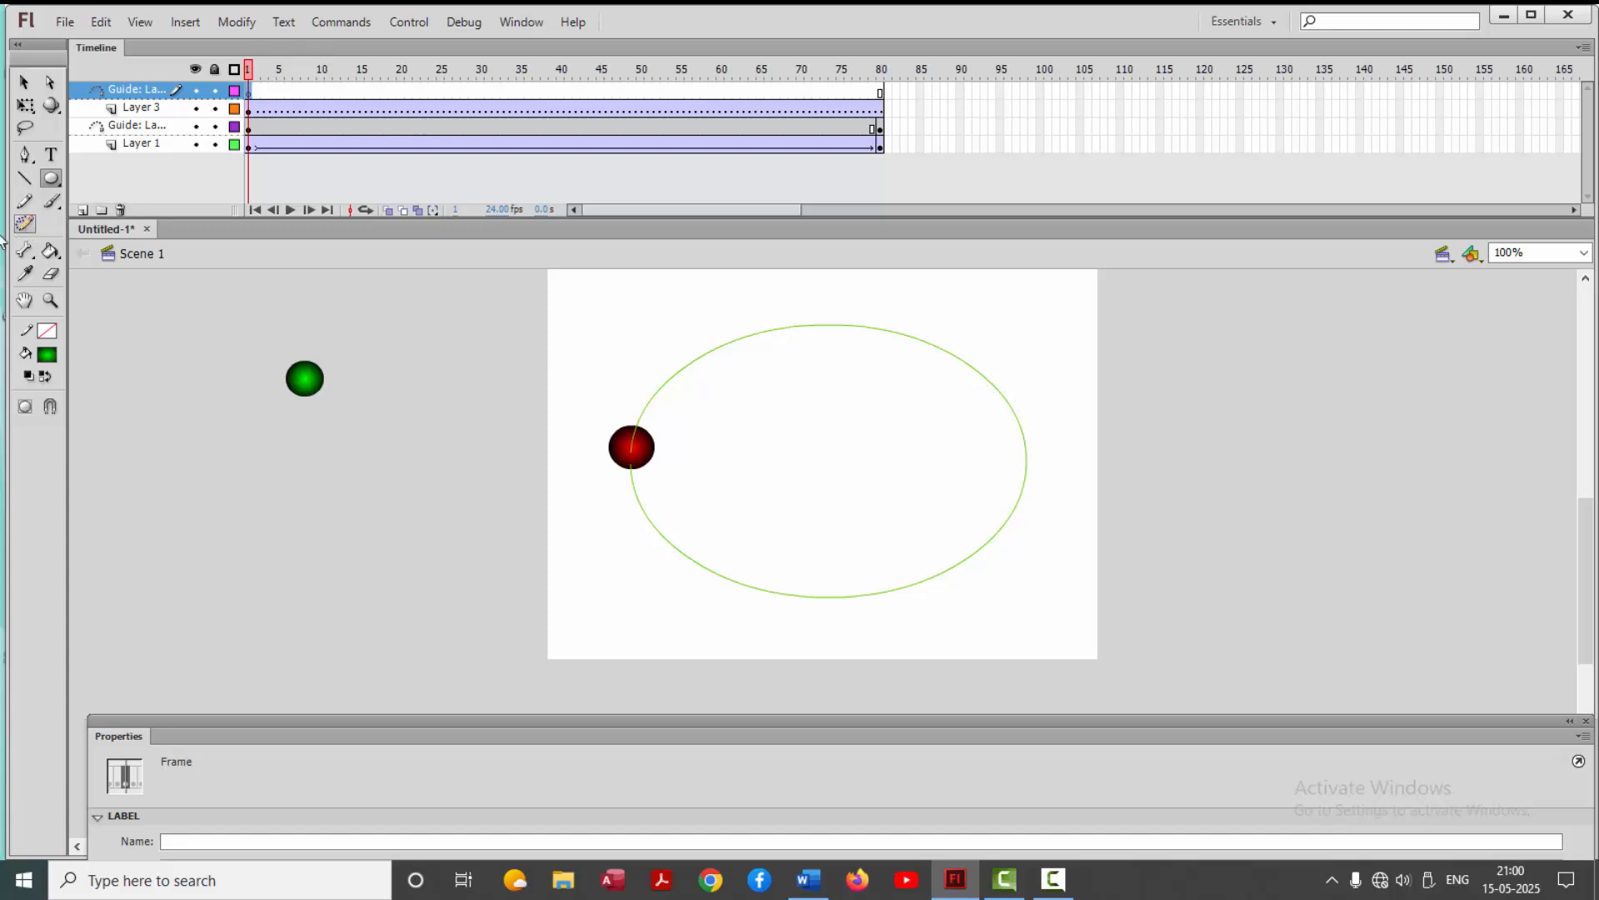
{"action": "left_click", "coordinate": [51, 181]}
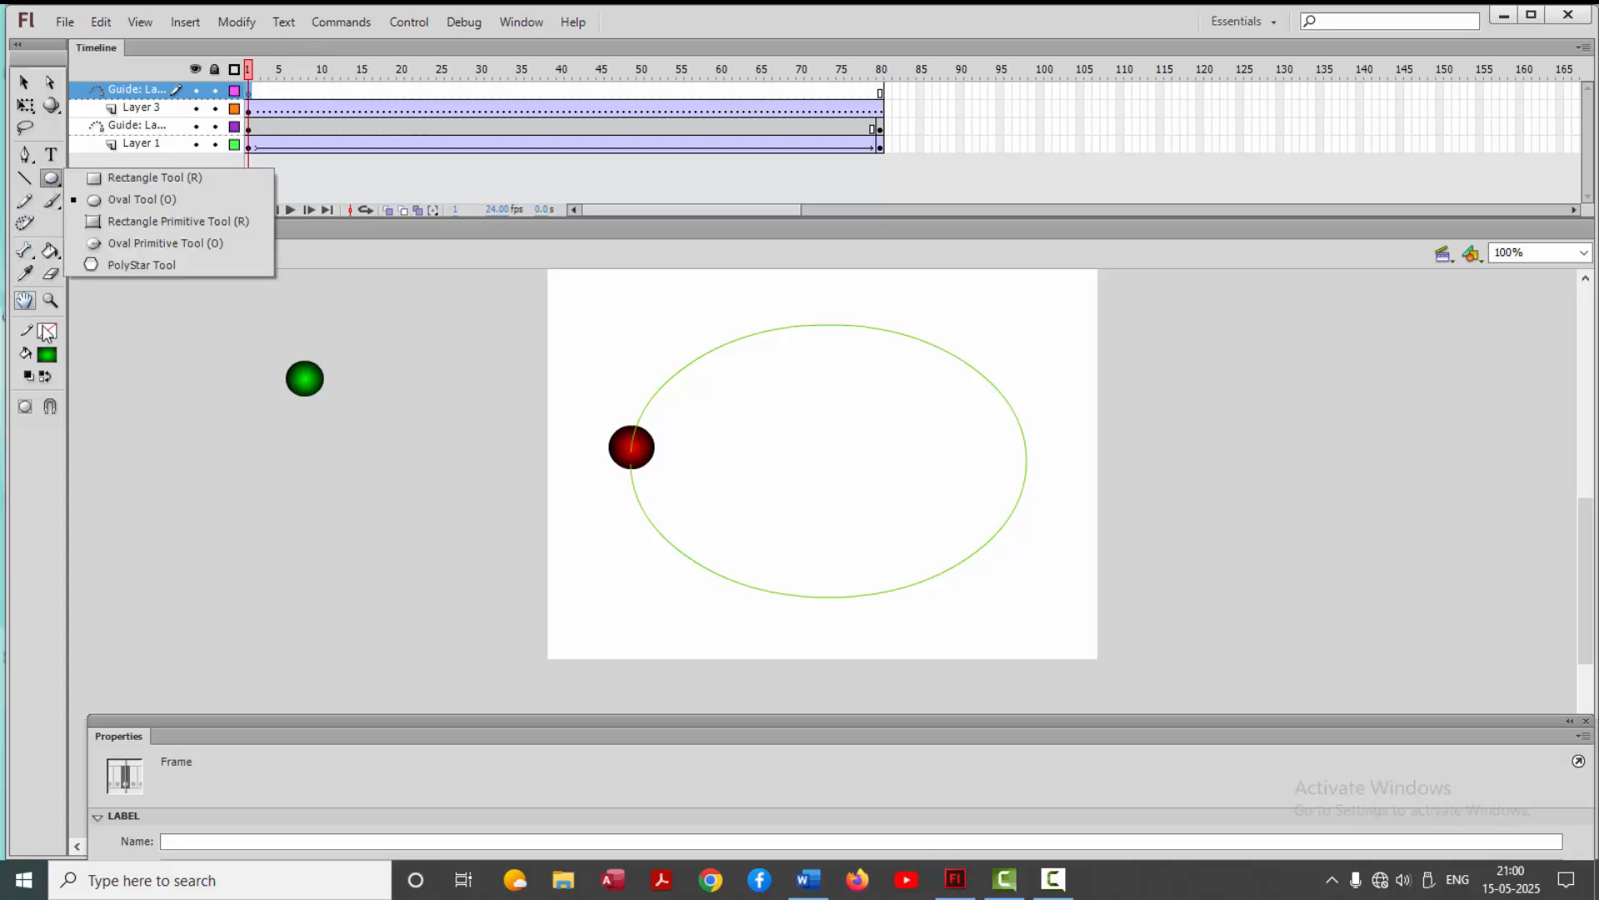
{"action": "left_click", "coordinate": [107, 200]}
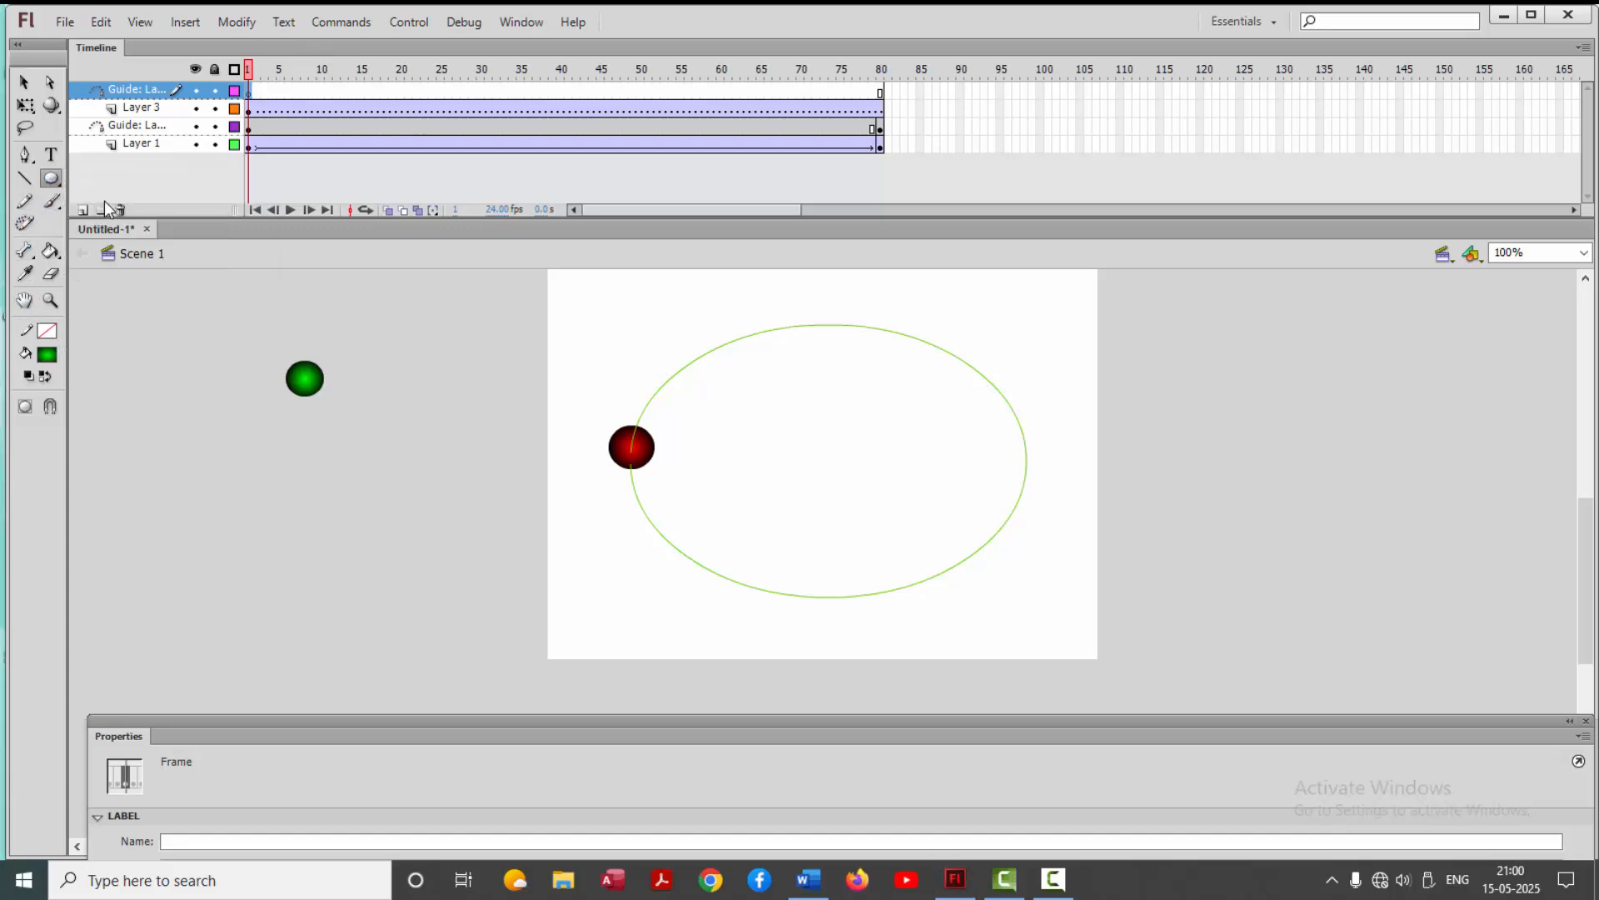
{"action": "left_click", "coordinate": [47, 332]}
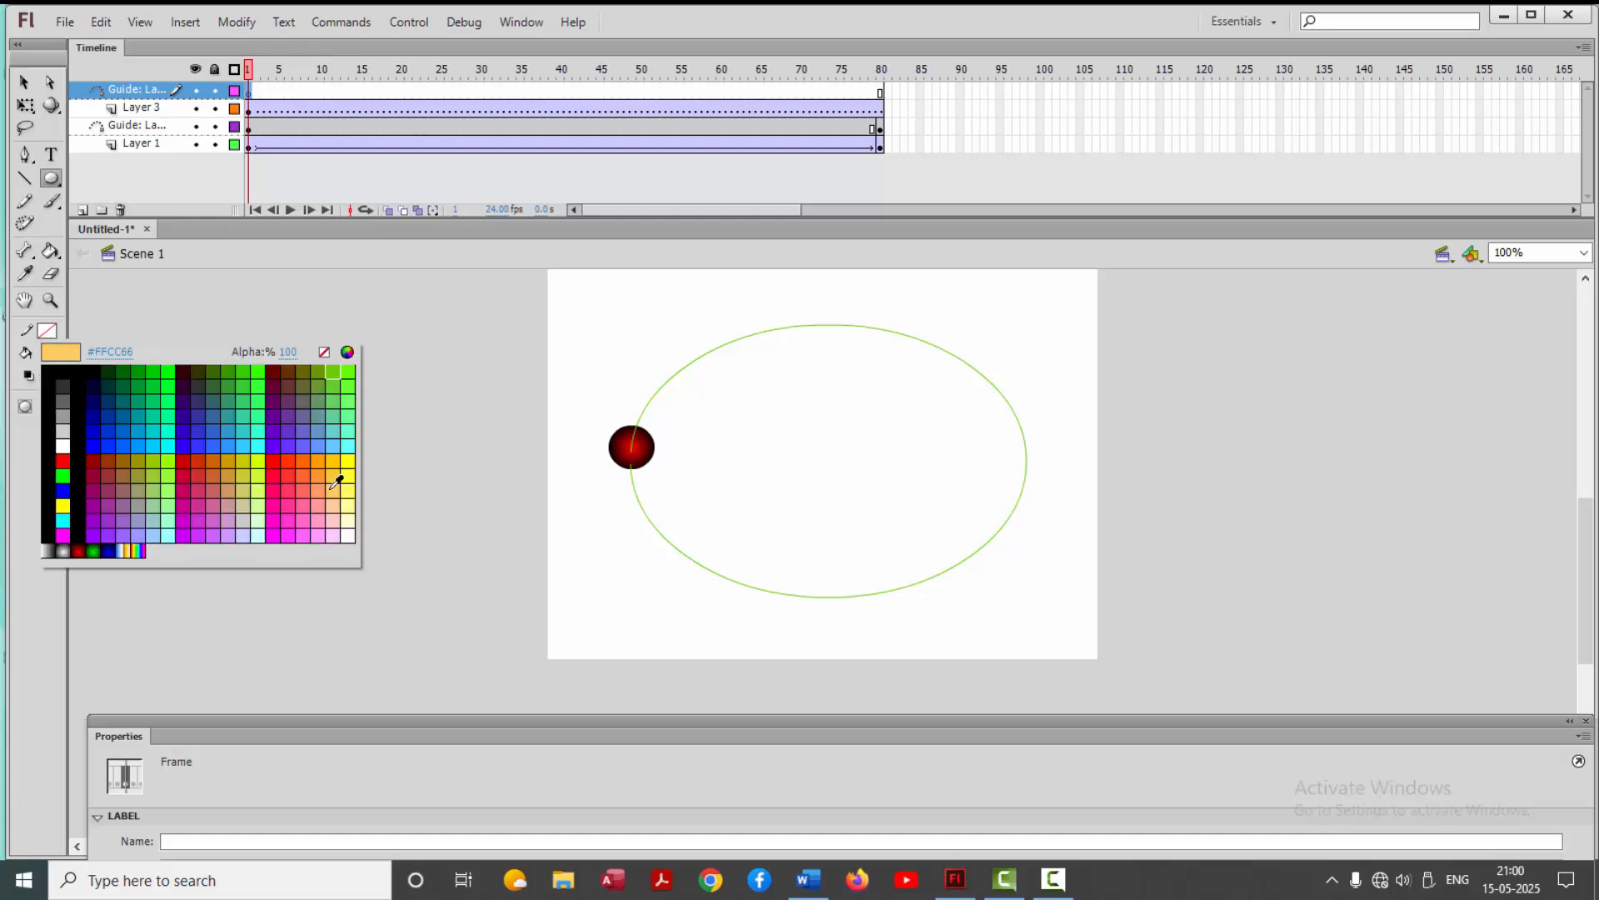
{"action": "left_click", "coordinate": [337, 463]}
{"action": "left_click", "coordinate": [50, 354]}
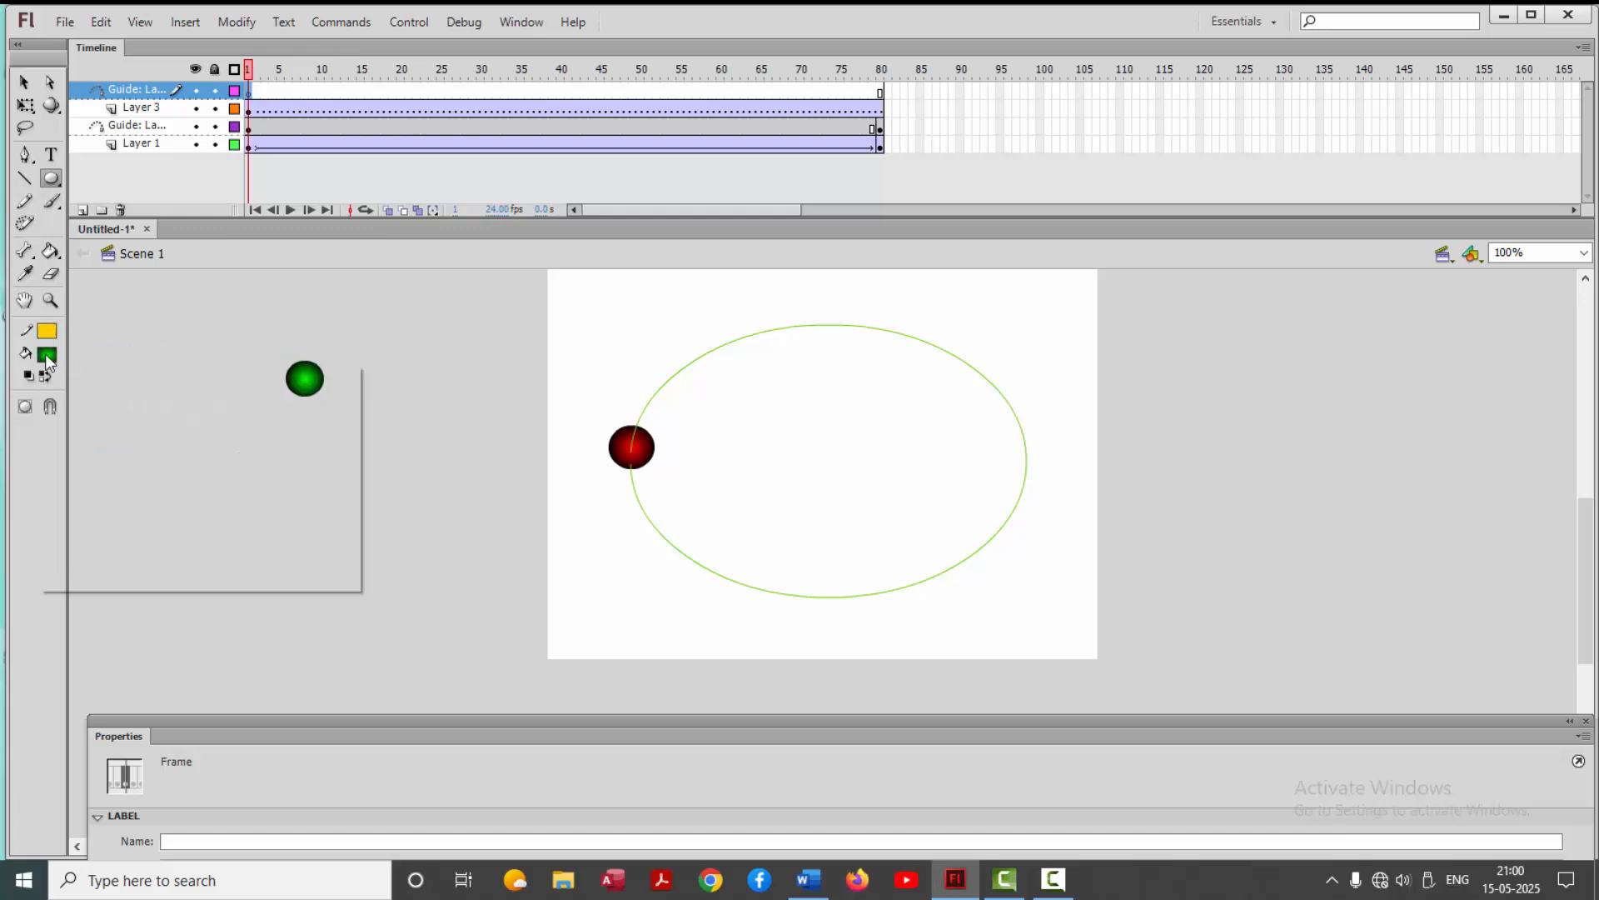
{"action": "left_click", "coordinate": [324, 376]}
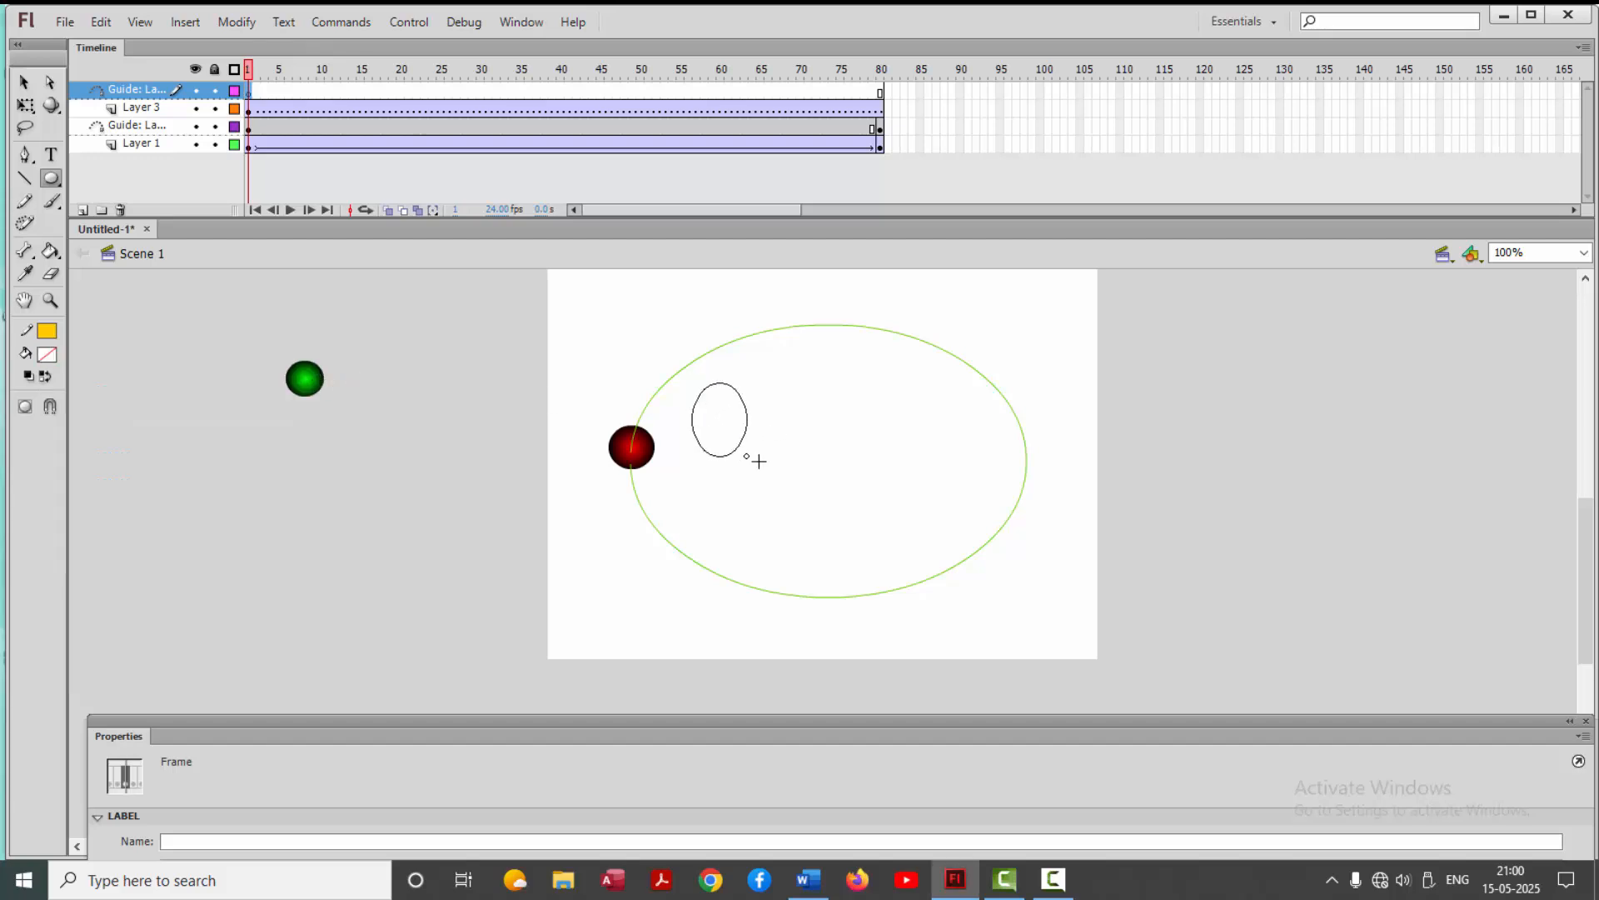
{"action": "left_click_drag", "start_coordinate": [759, 461], "coordinate": [976, 553]}
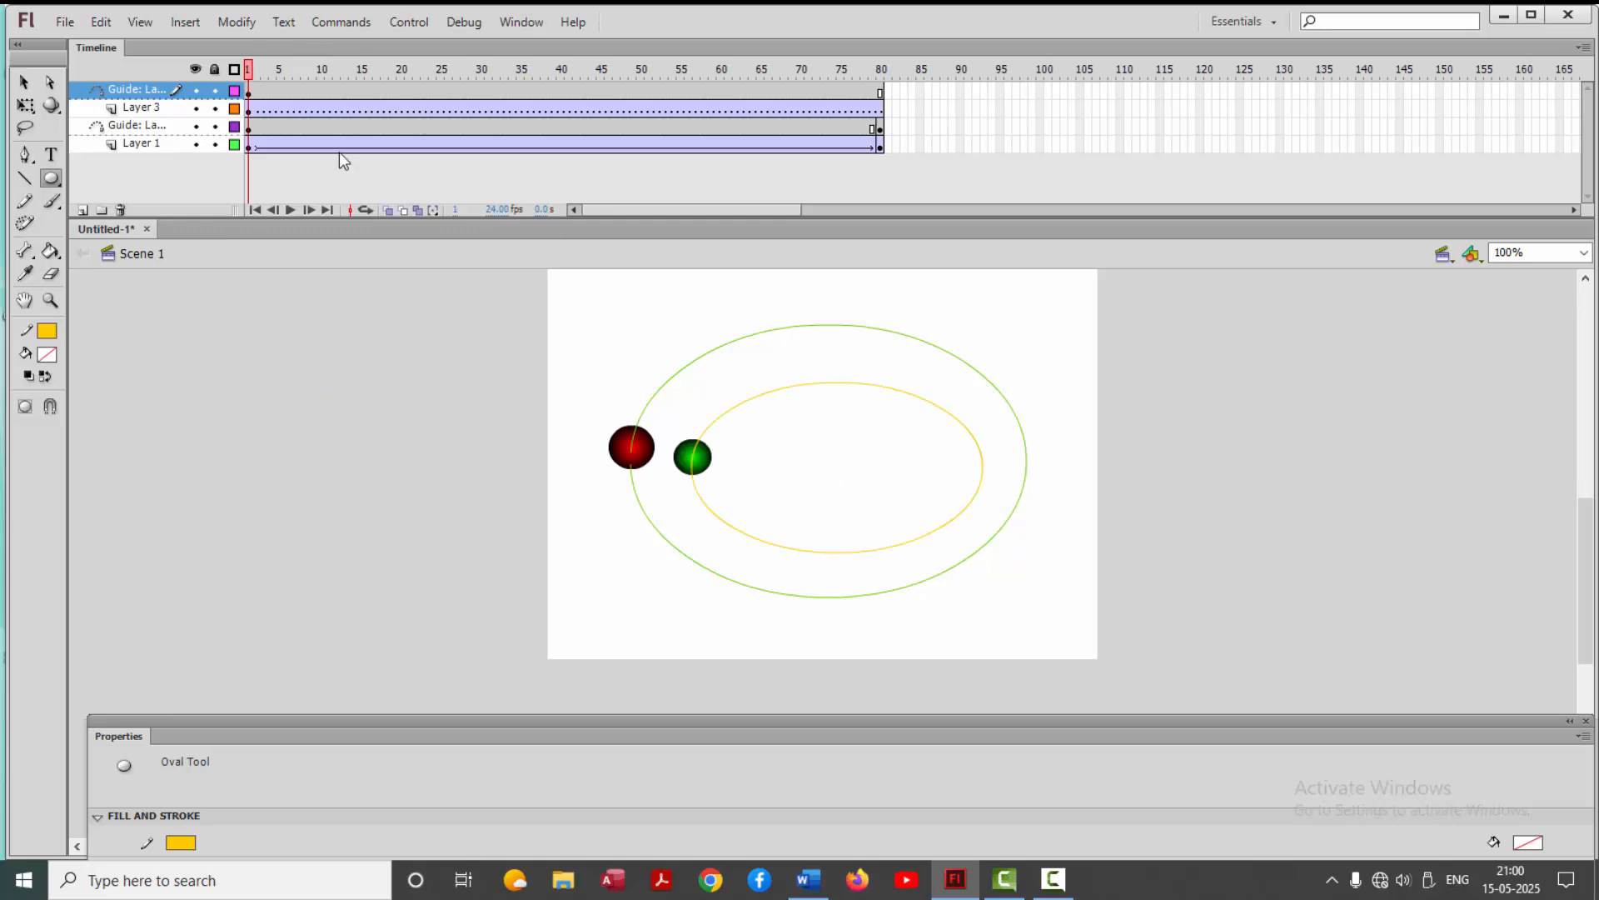
Move the inner oval path to X 140, Y 115 and erase a small gap in its right side
{"action": "left_click", "coordinate": [31, 83]}
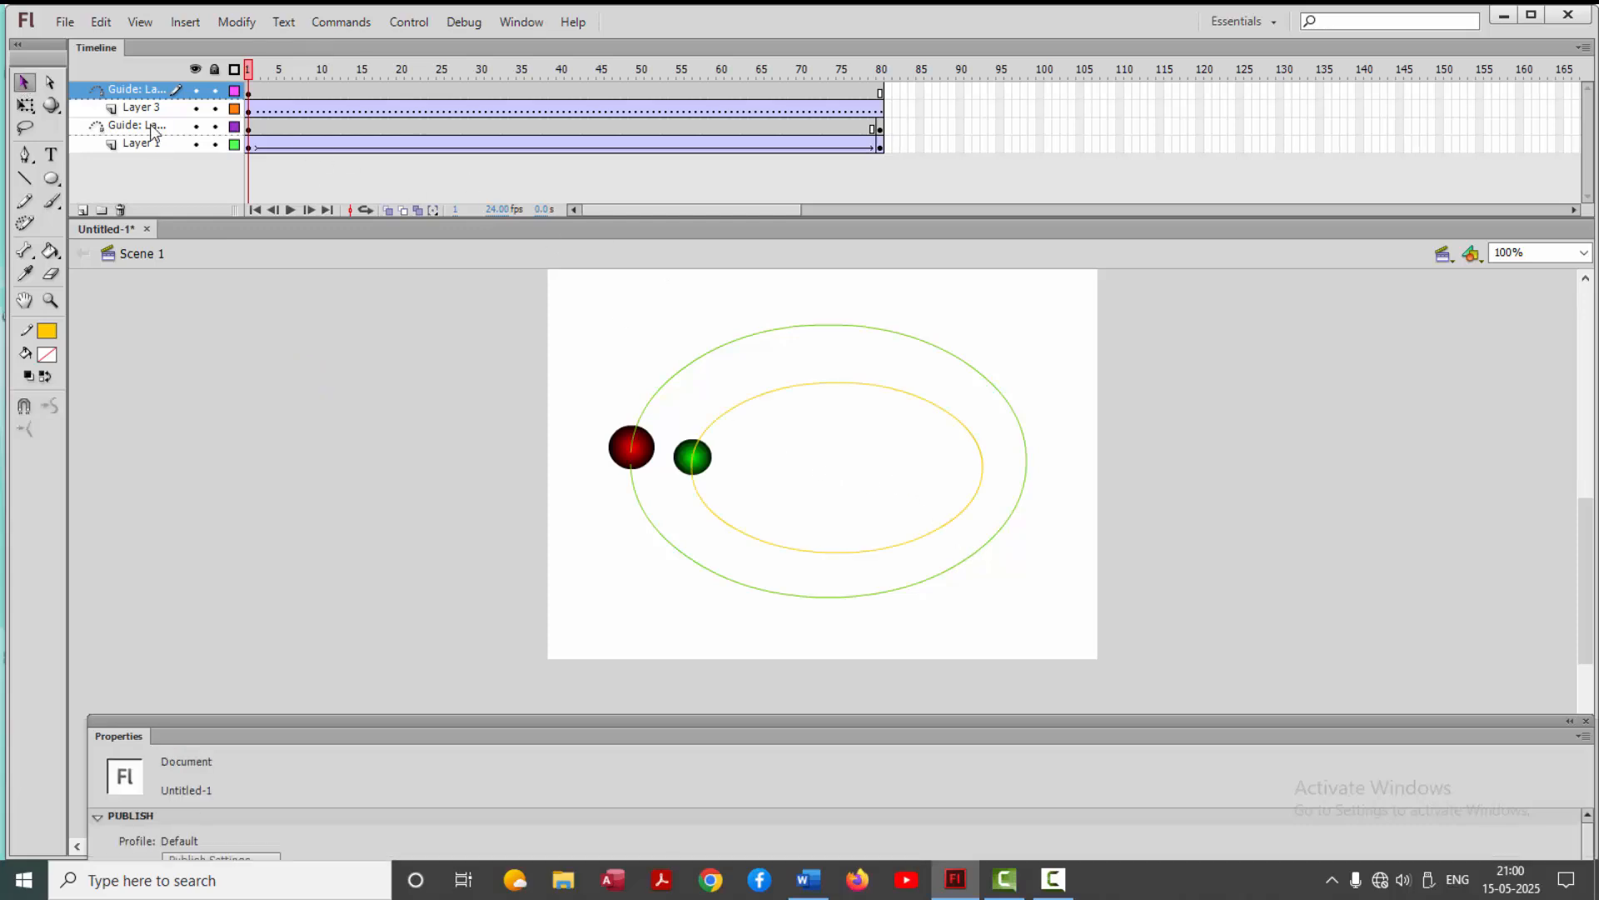
{"action": "left_click", "coordinate": [754, 394]}
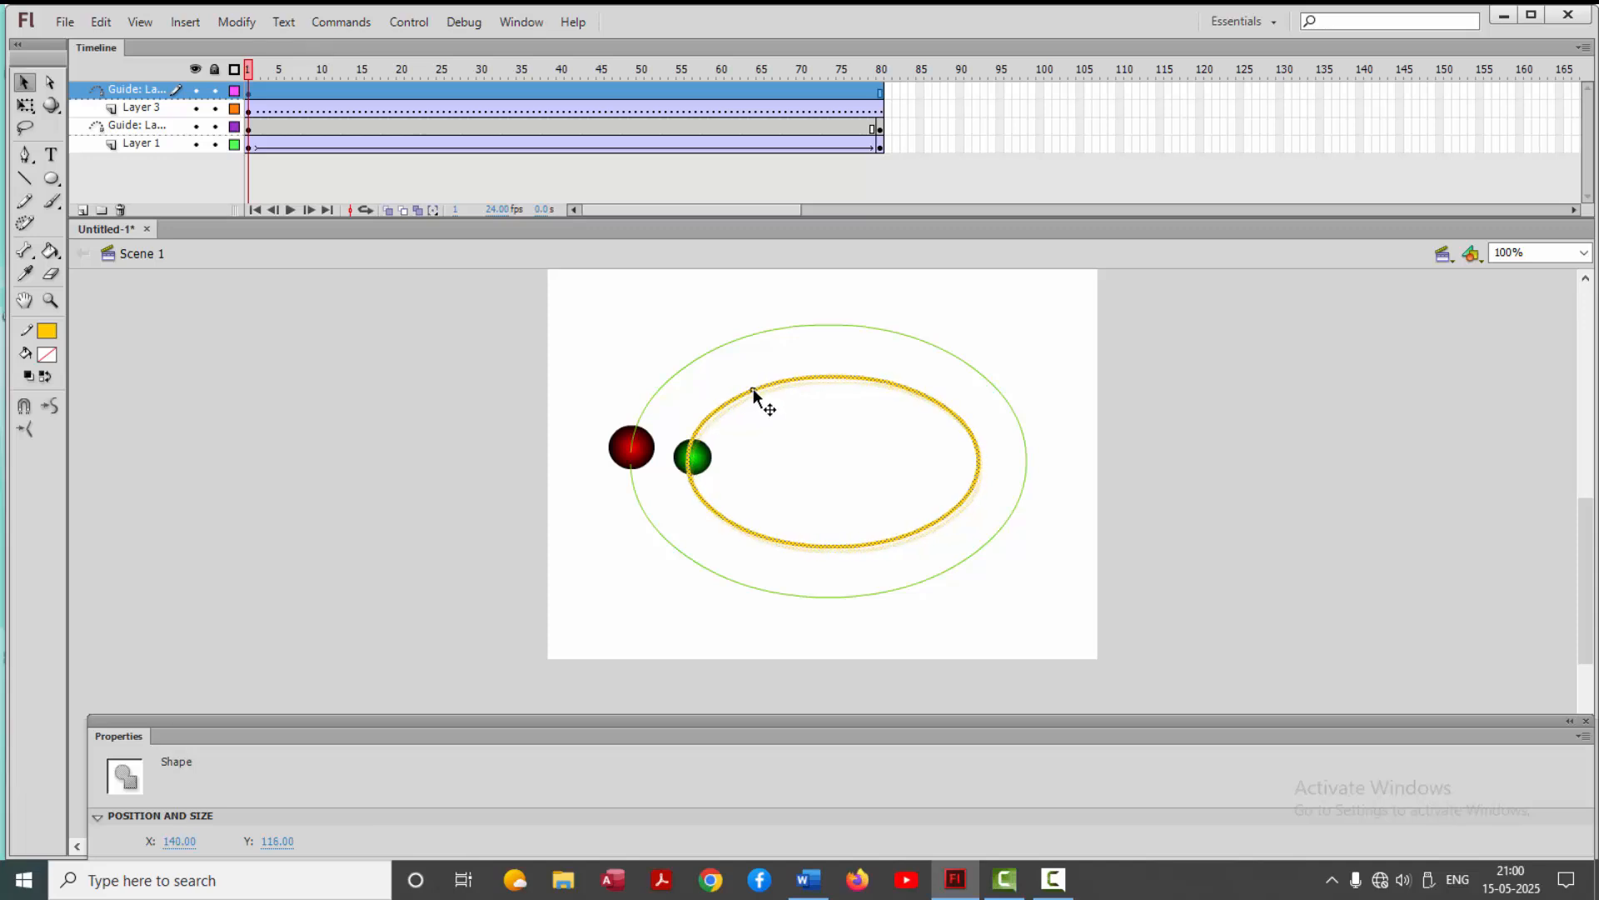
{"action": "key", "text": "Up"}
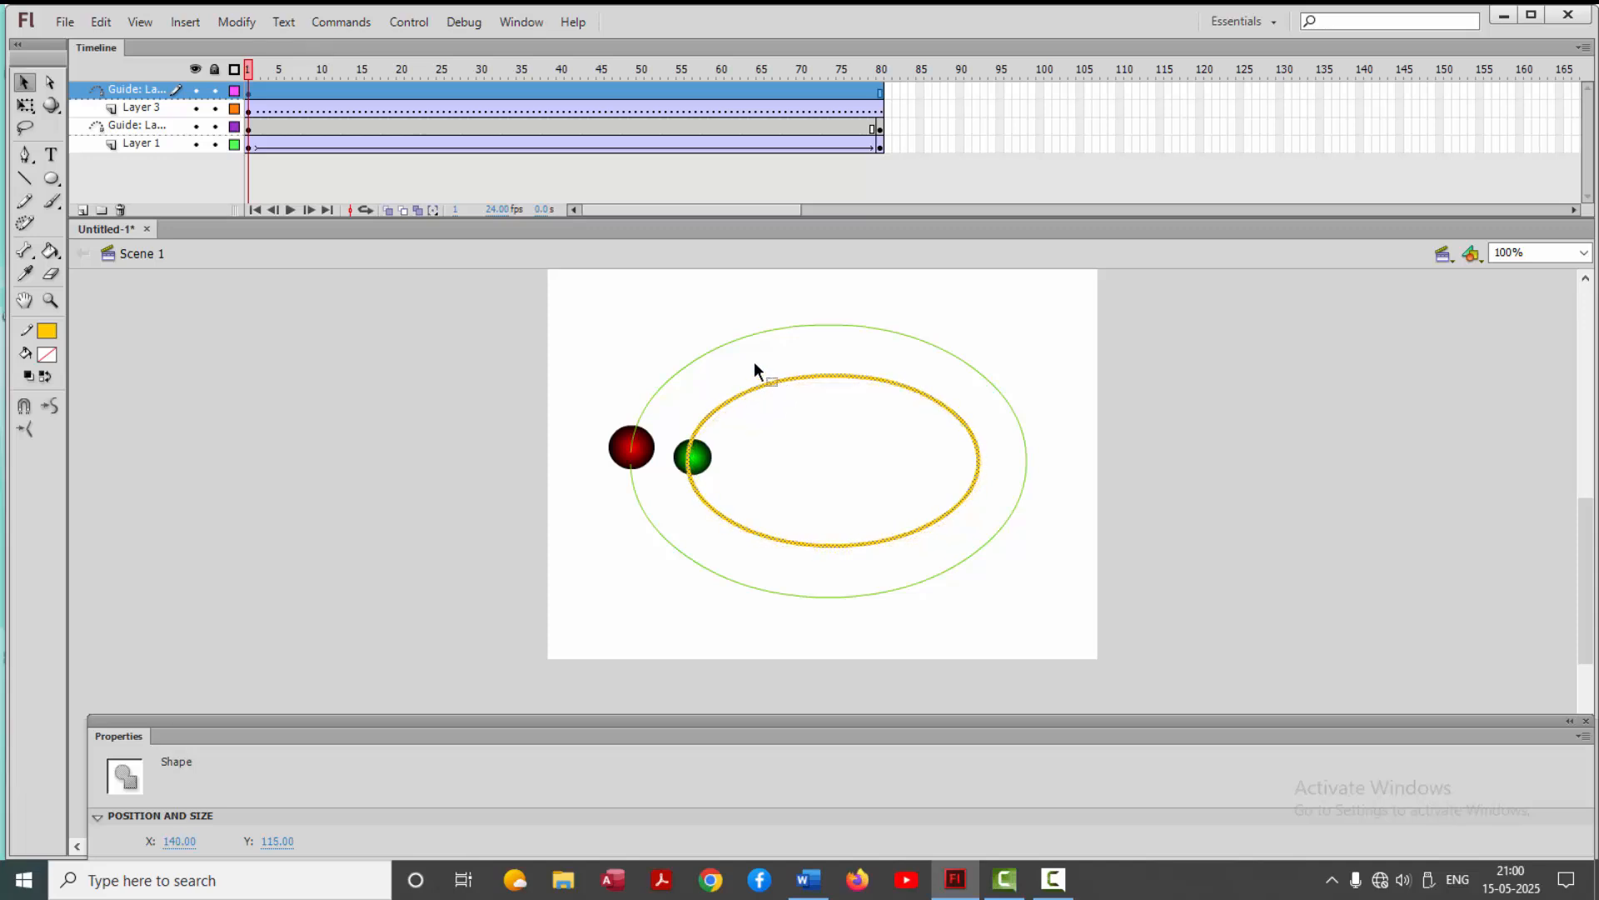
{"action": "left_click", "coordinate": [51, 274]}
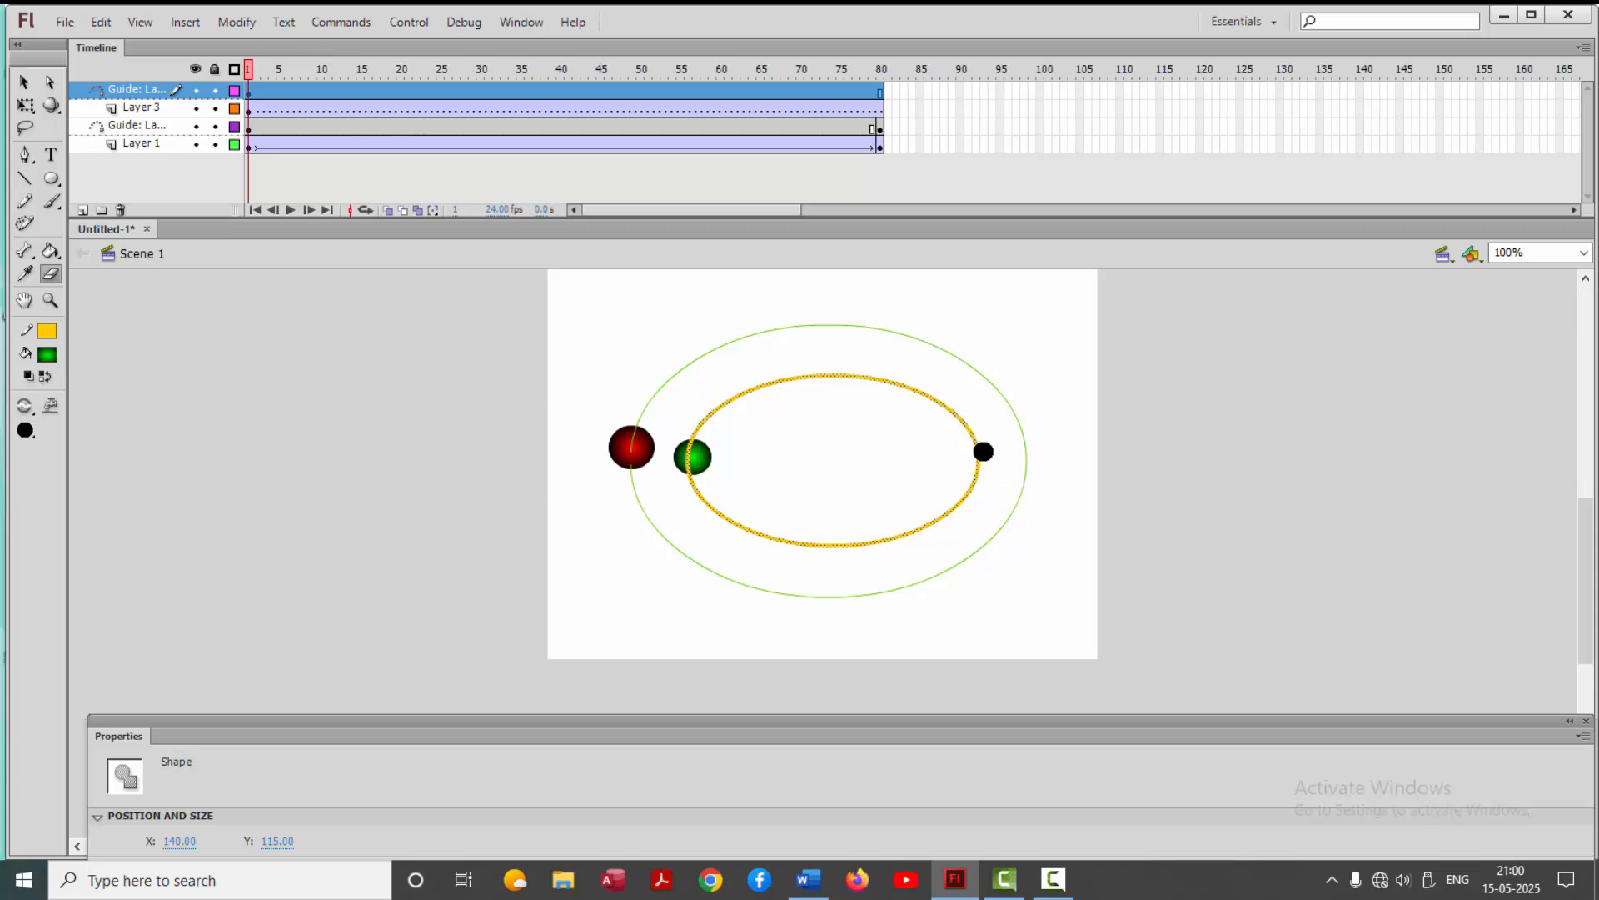
{"action": "left_click", "coordinate": [982, 451]}
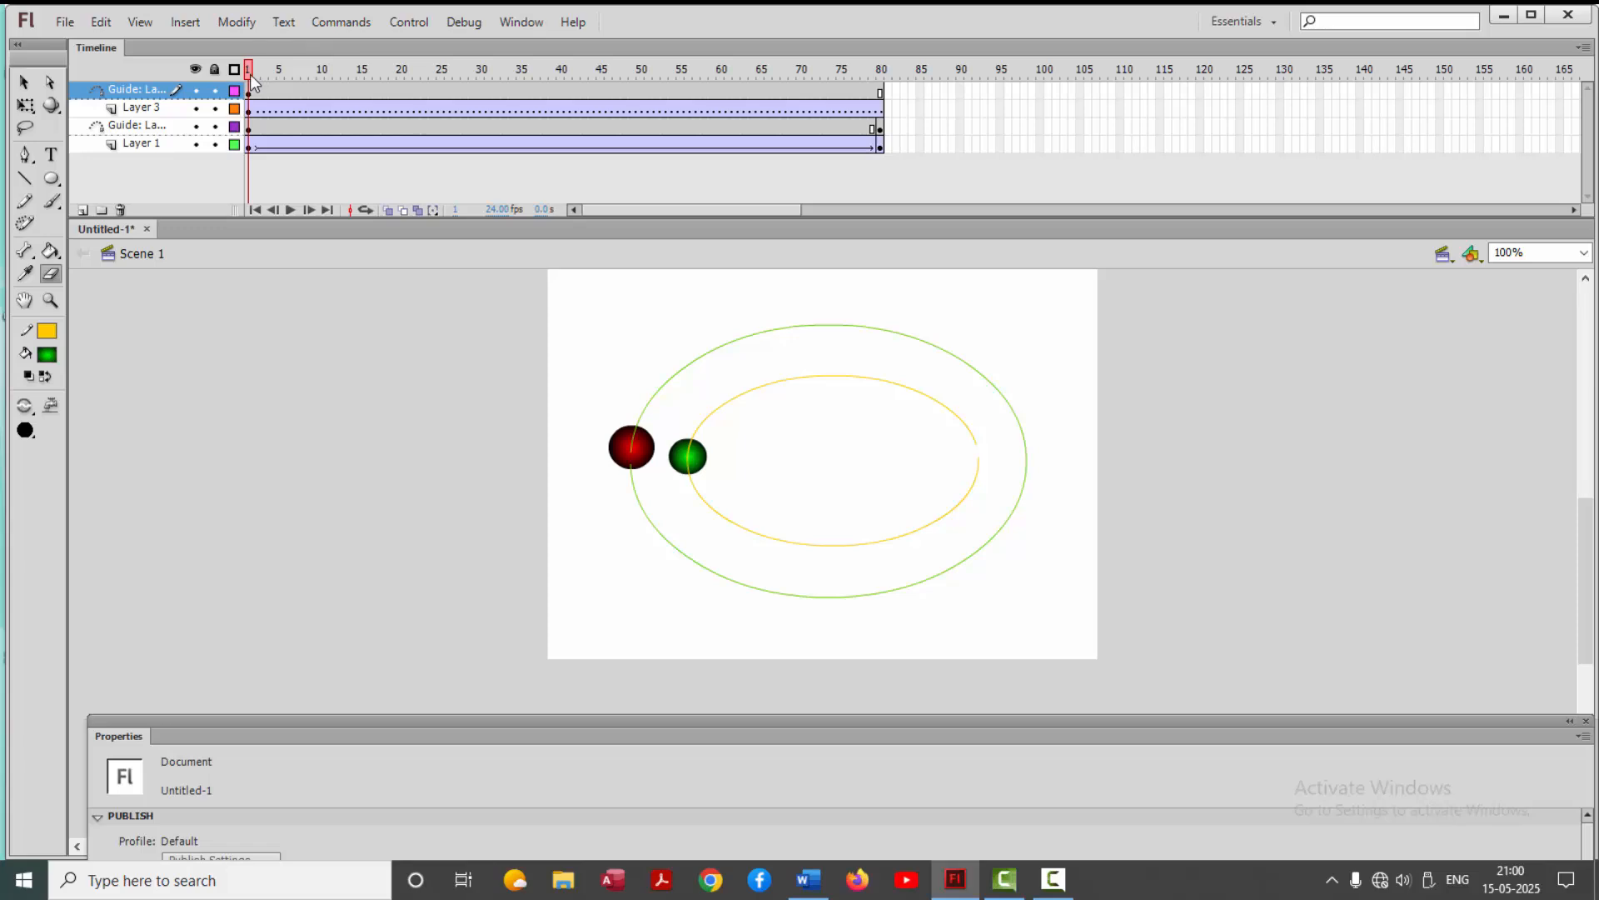
Place the green ball on the lower end of the inner oval's gap at frame 1
{"action": "left_click", "coordinate": [24, 82]}
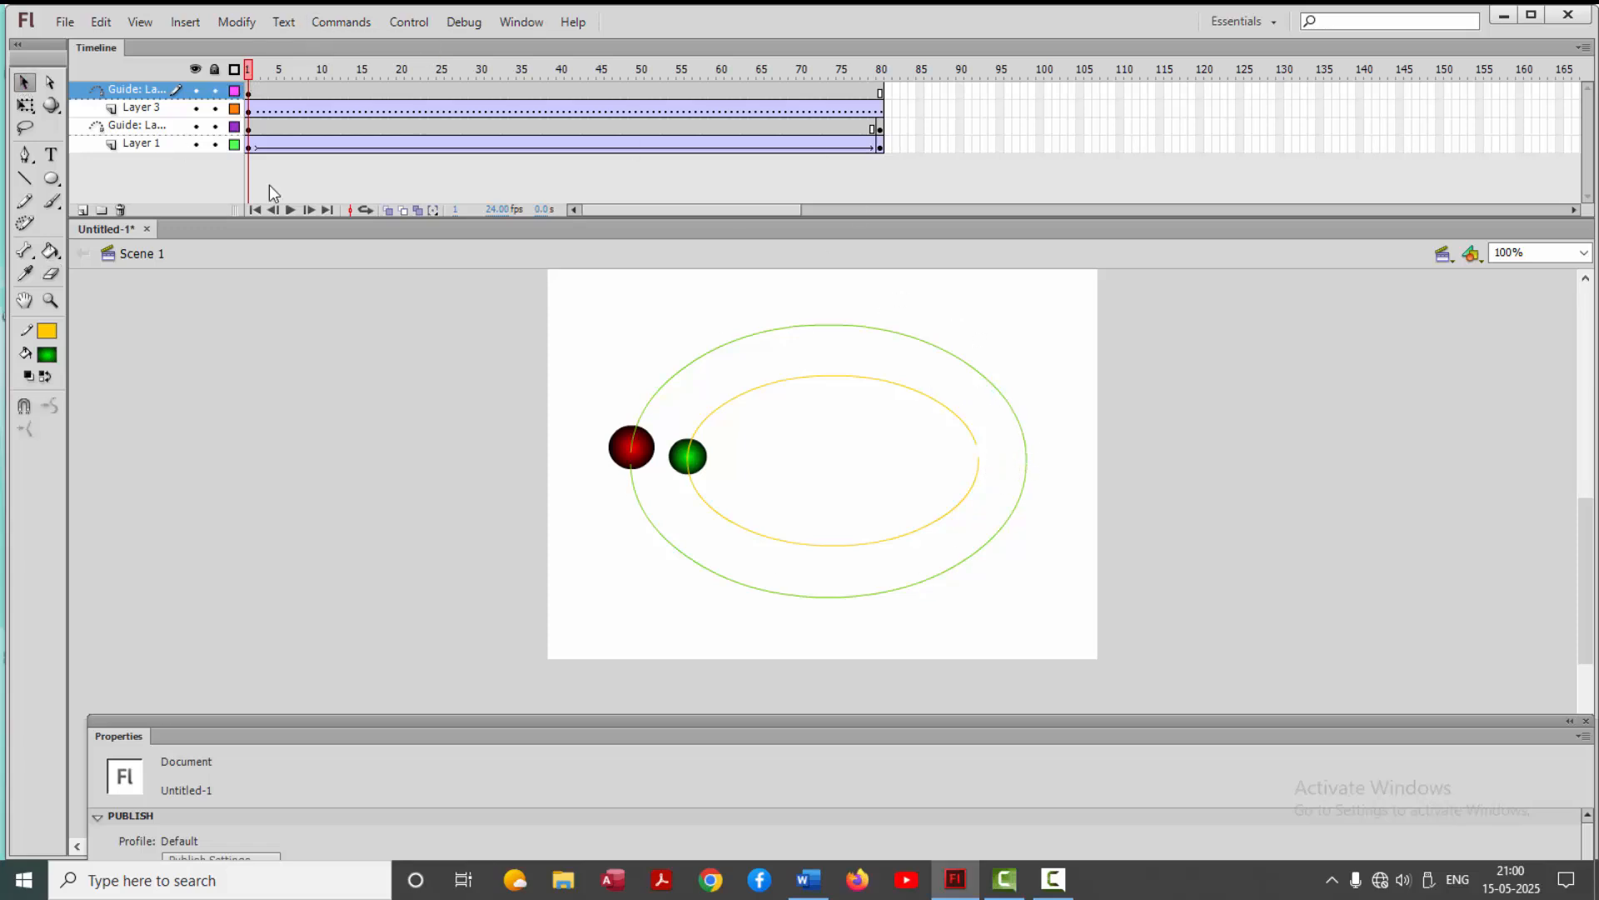
{"action": "left_click_drag", "start_coordinate": [700, 459], "coordinate": [992, 463]}
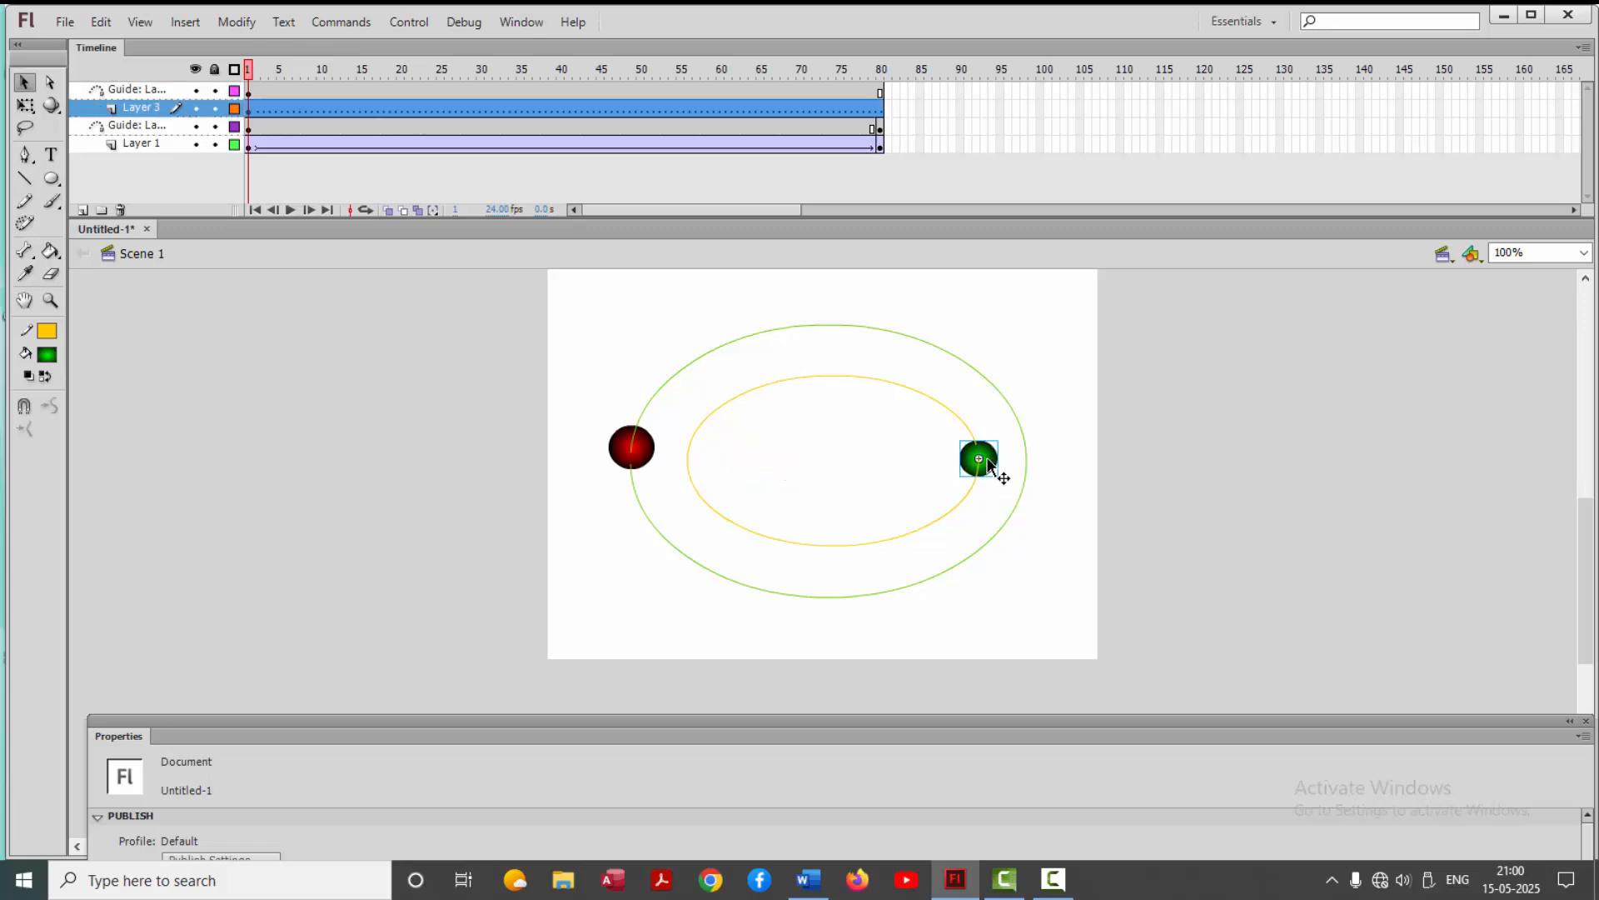
Insert a keyframe at frame 80 on Layer 3 and move the green ball to the upper end of the inner oval's gap
{"action": "left_click", "coordinate": [876, 75]}
{"action": "left_click", "coordinate": [882, 75]}
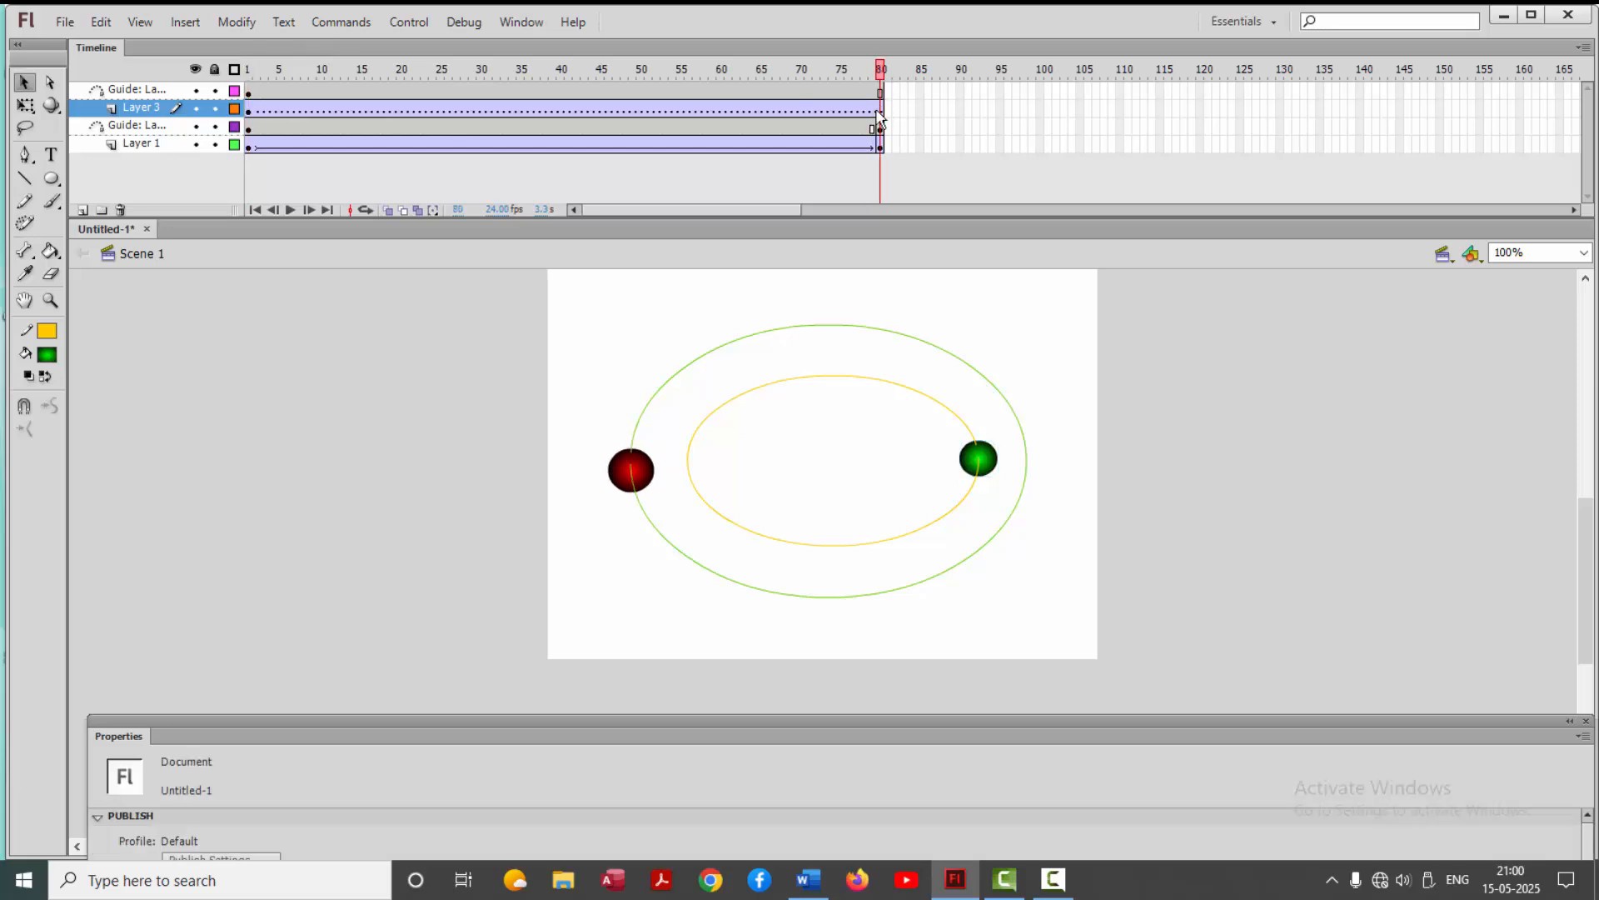
{"action": "key", "text": "F6"}
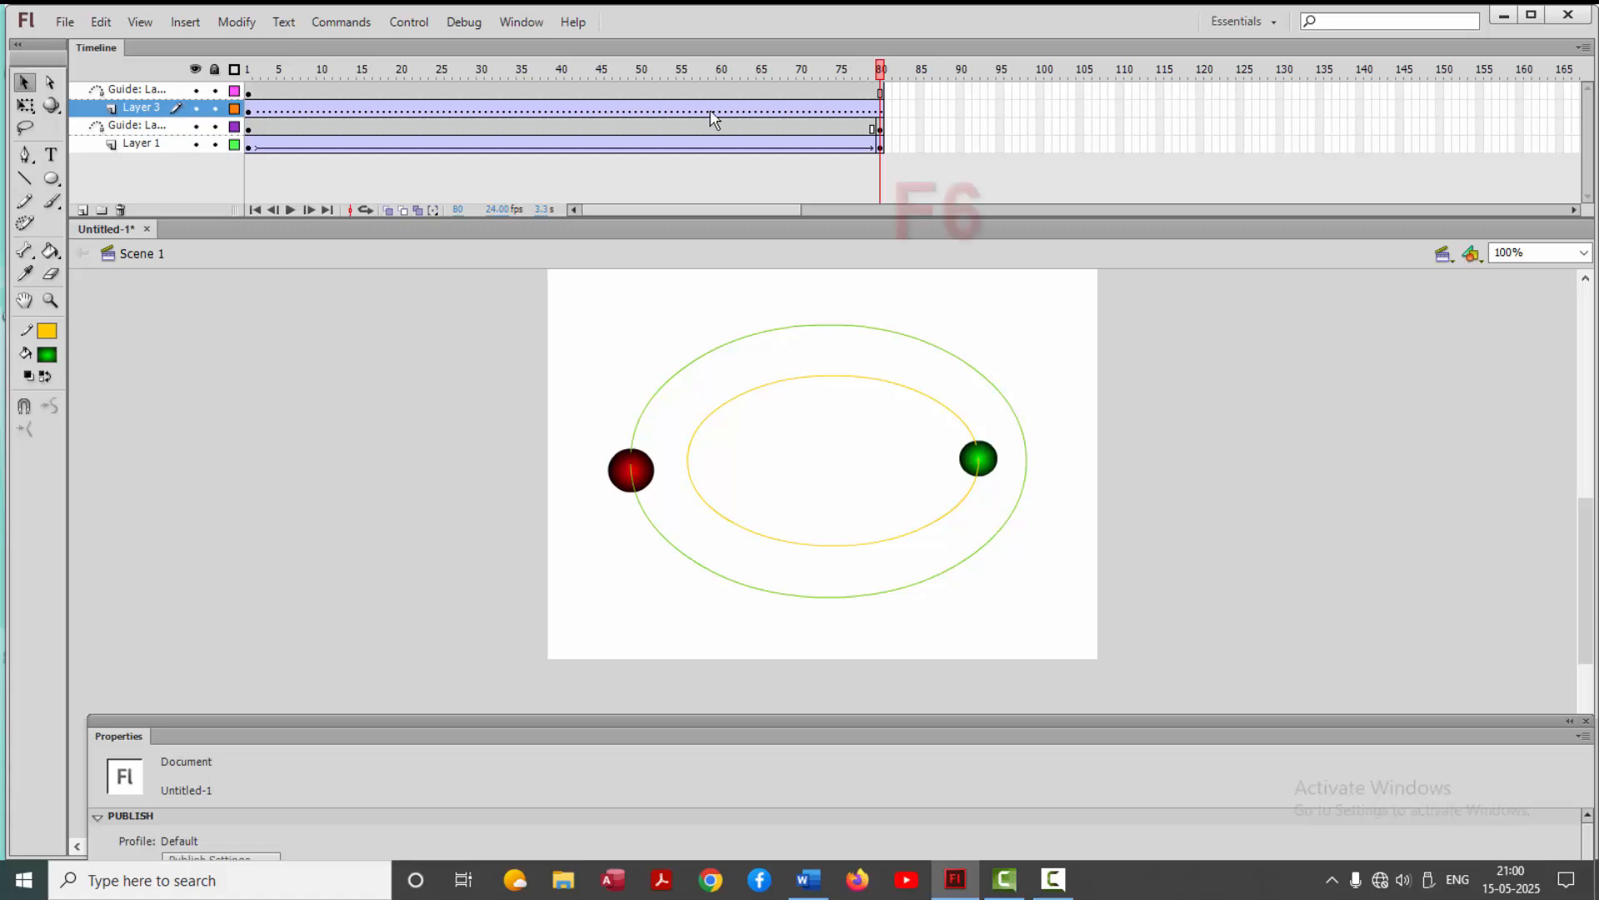
{"action": "left_click", "coordinate": [883, 109]}
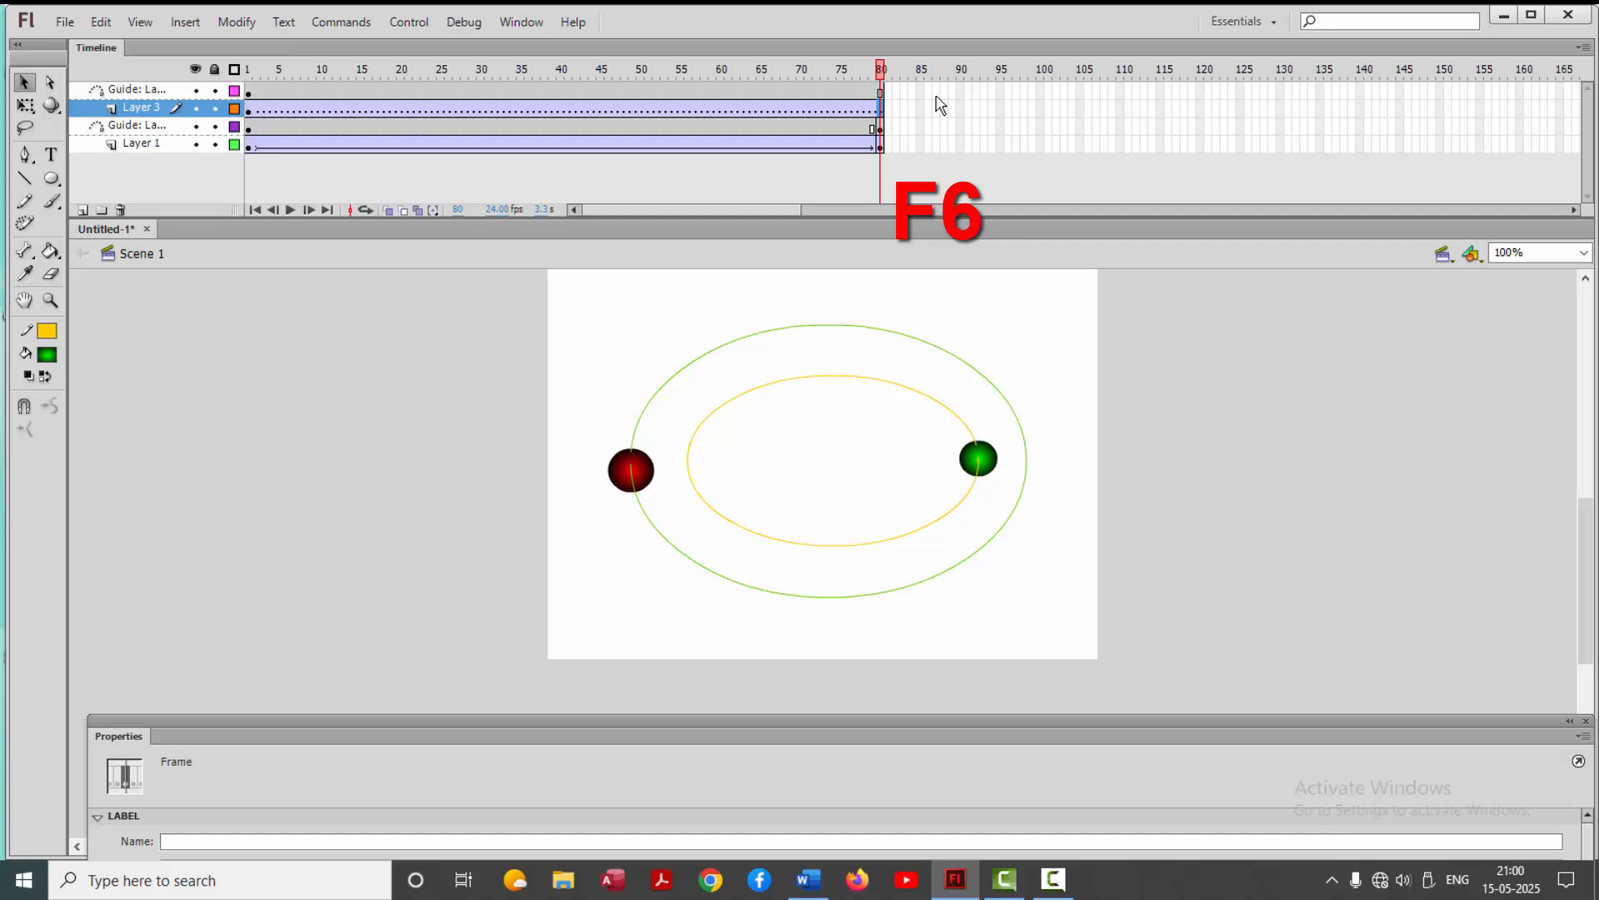
{"action": "key", "text": "F6"}
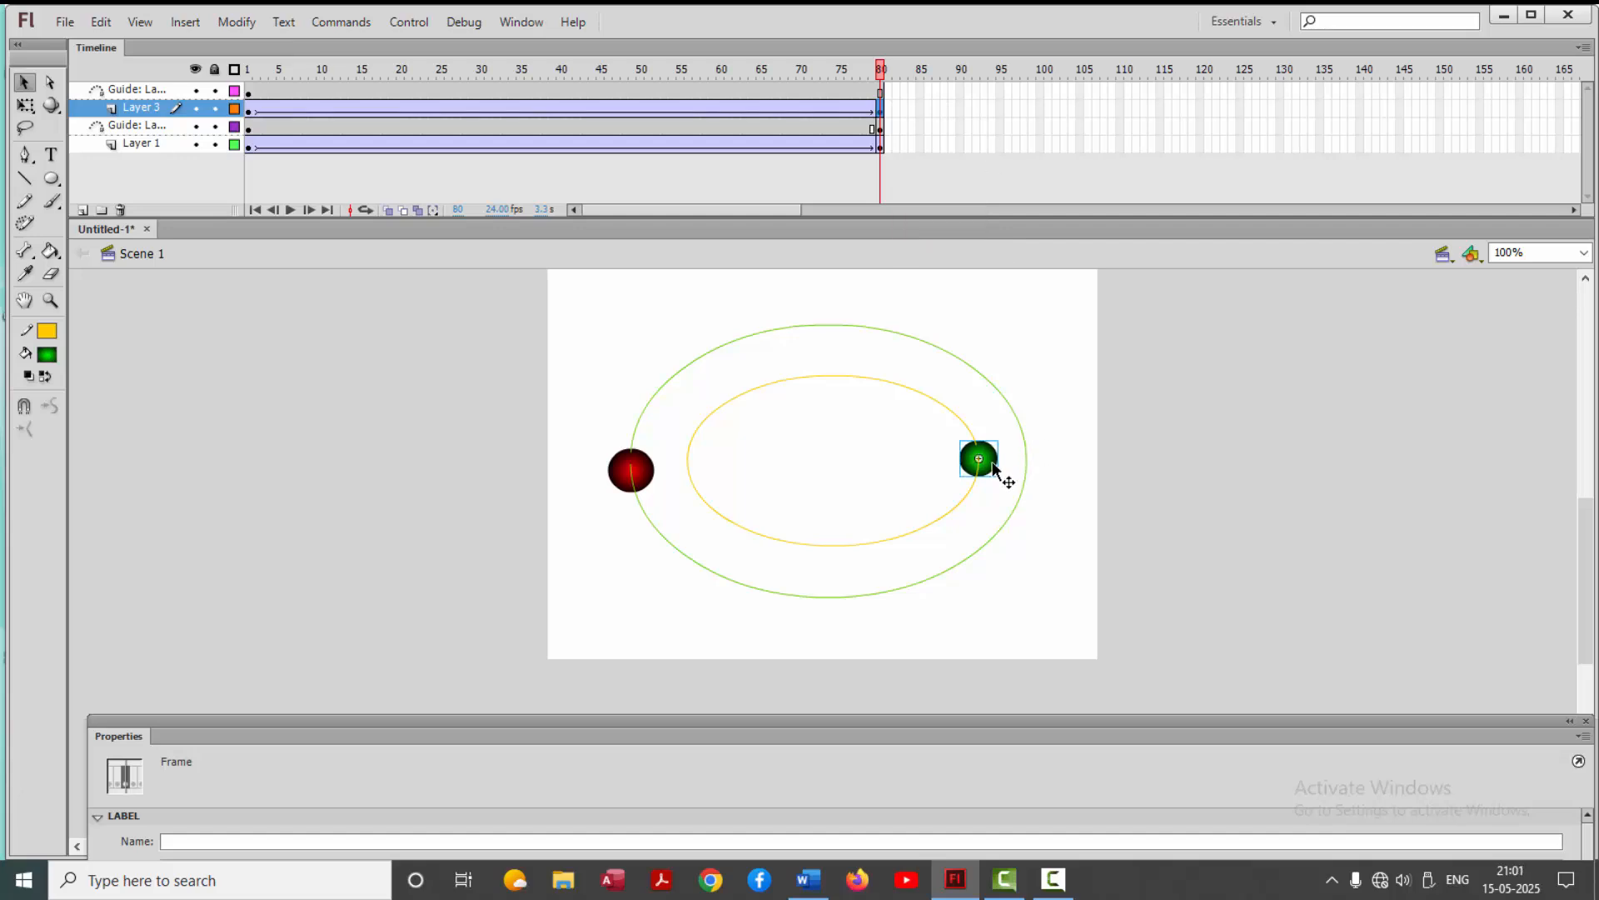
{"action": "left_click_drag", "start_coordinate": [993, 465], "coordinate": [990, 447]}
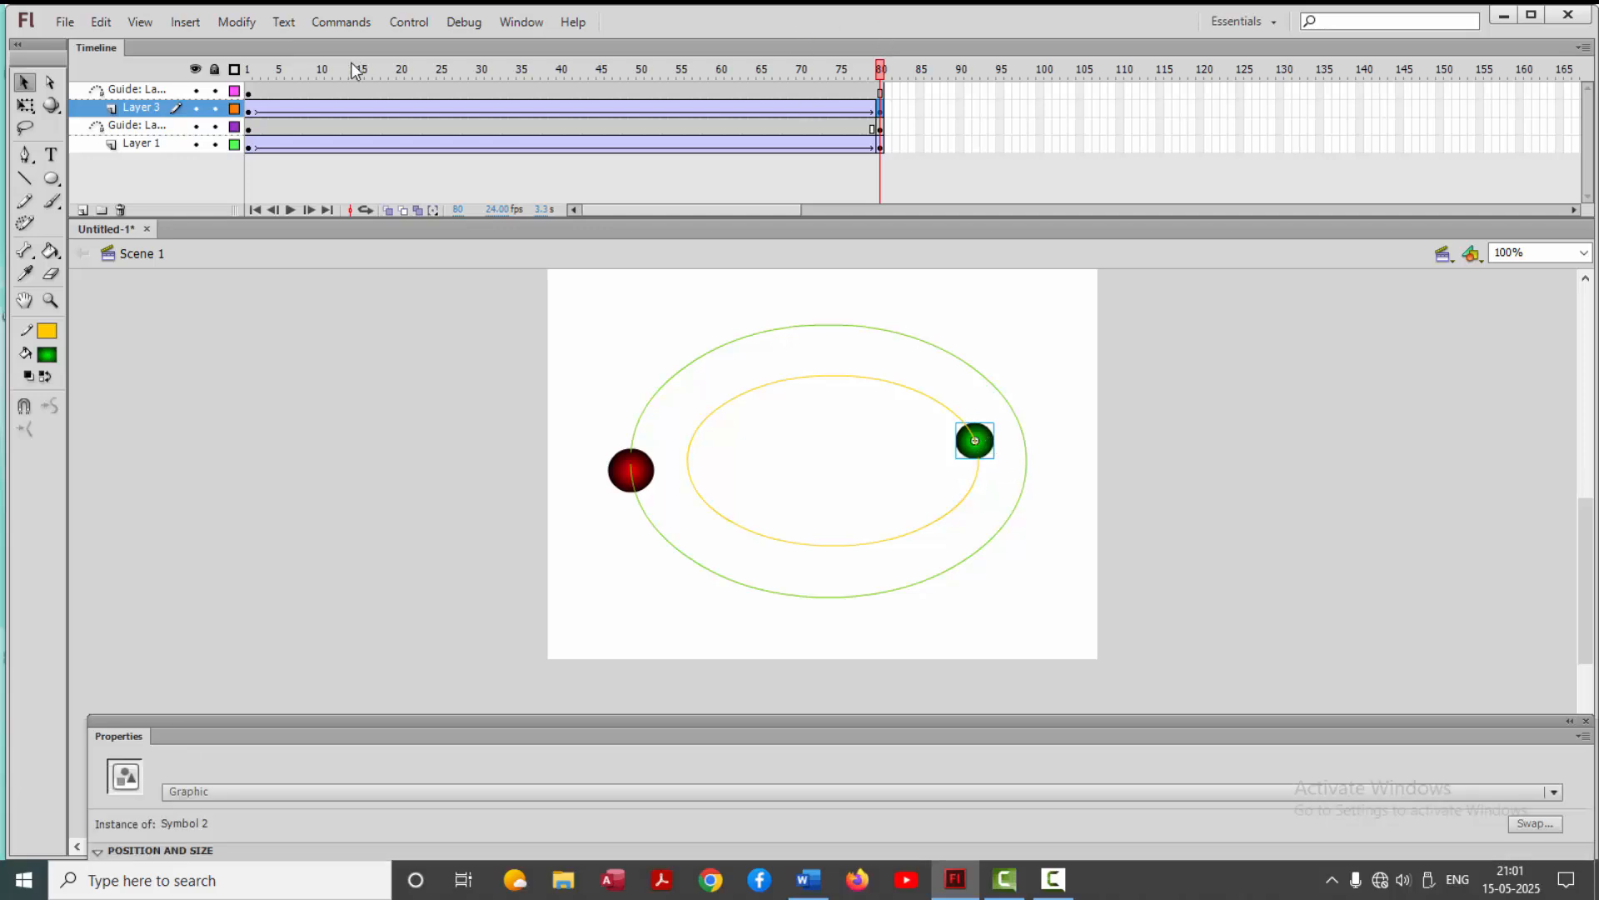
Scrub through the timeline and test the movie to preview both balls travelling along their paths
{"action": "left_click_drag", "start_coordinate": [247, 73], "coordinate": [938, 152]}
{"action": "key", "text": "ctrl+Return"}
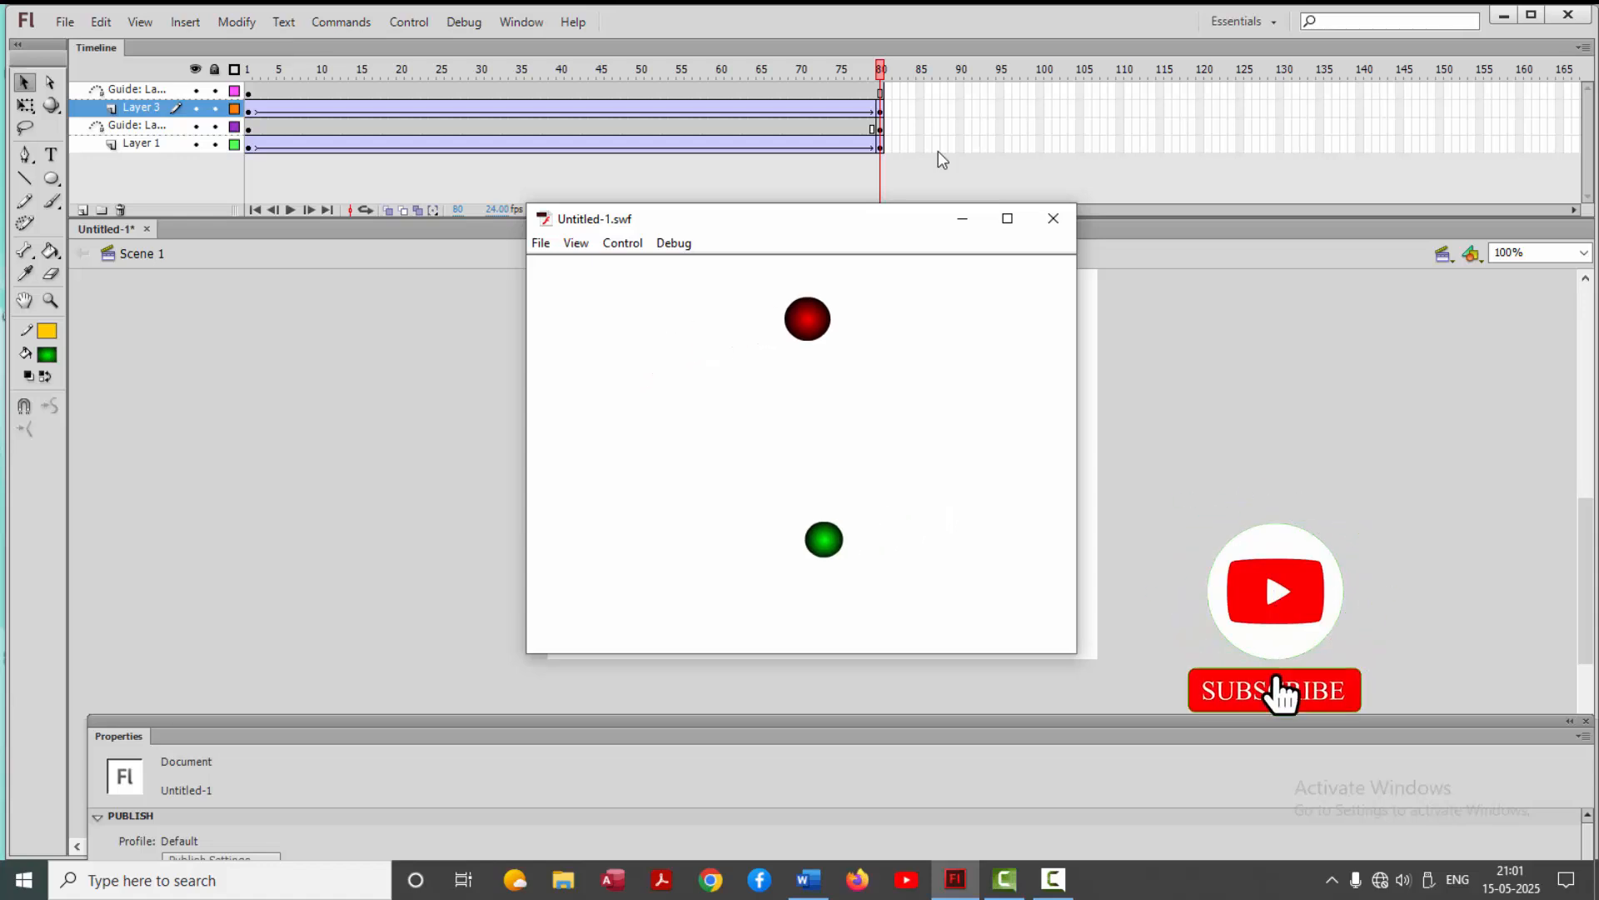
Copy the outer oval path and paste it in place on a new layer directly above its guide layer
{"action": "left_click", "coordinate": [1060, 215]}
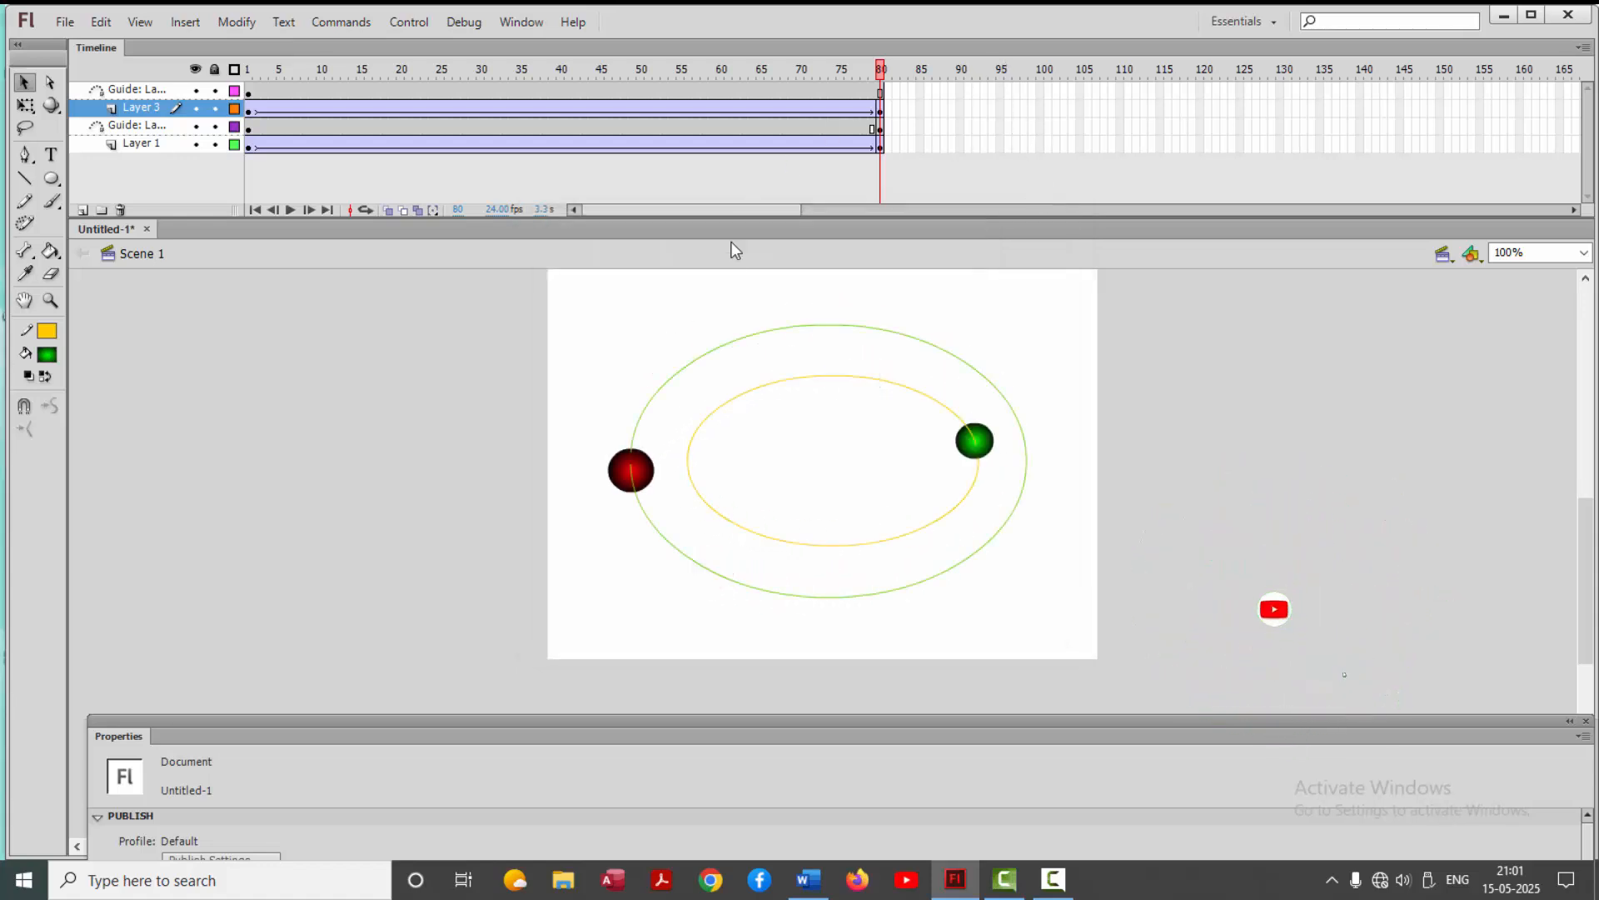
{"action": "left_click", "coordinate": [674, 385]}
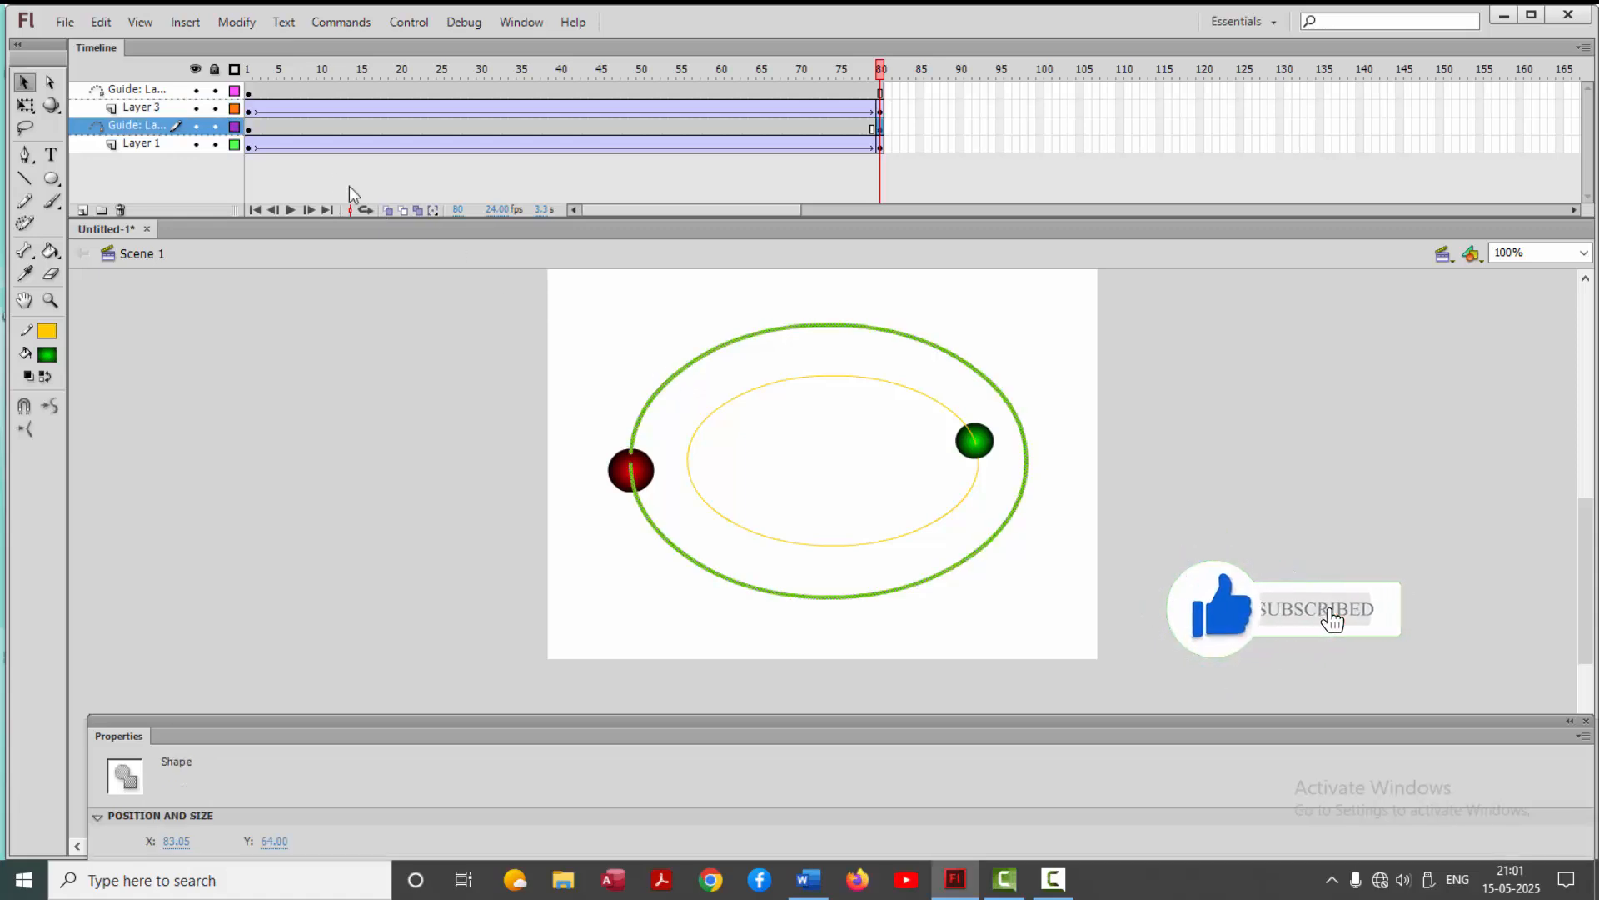
{"action": "right_click", "coordinate": [723, 344]}
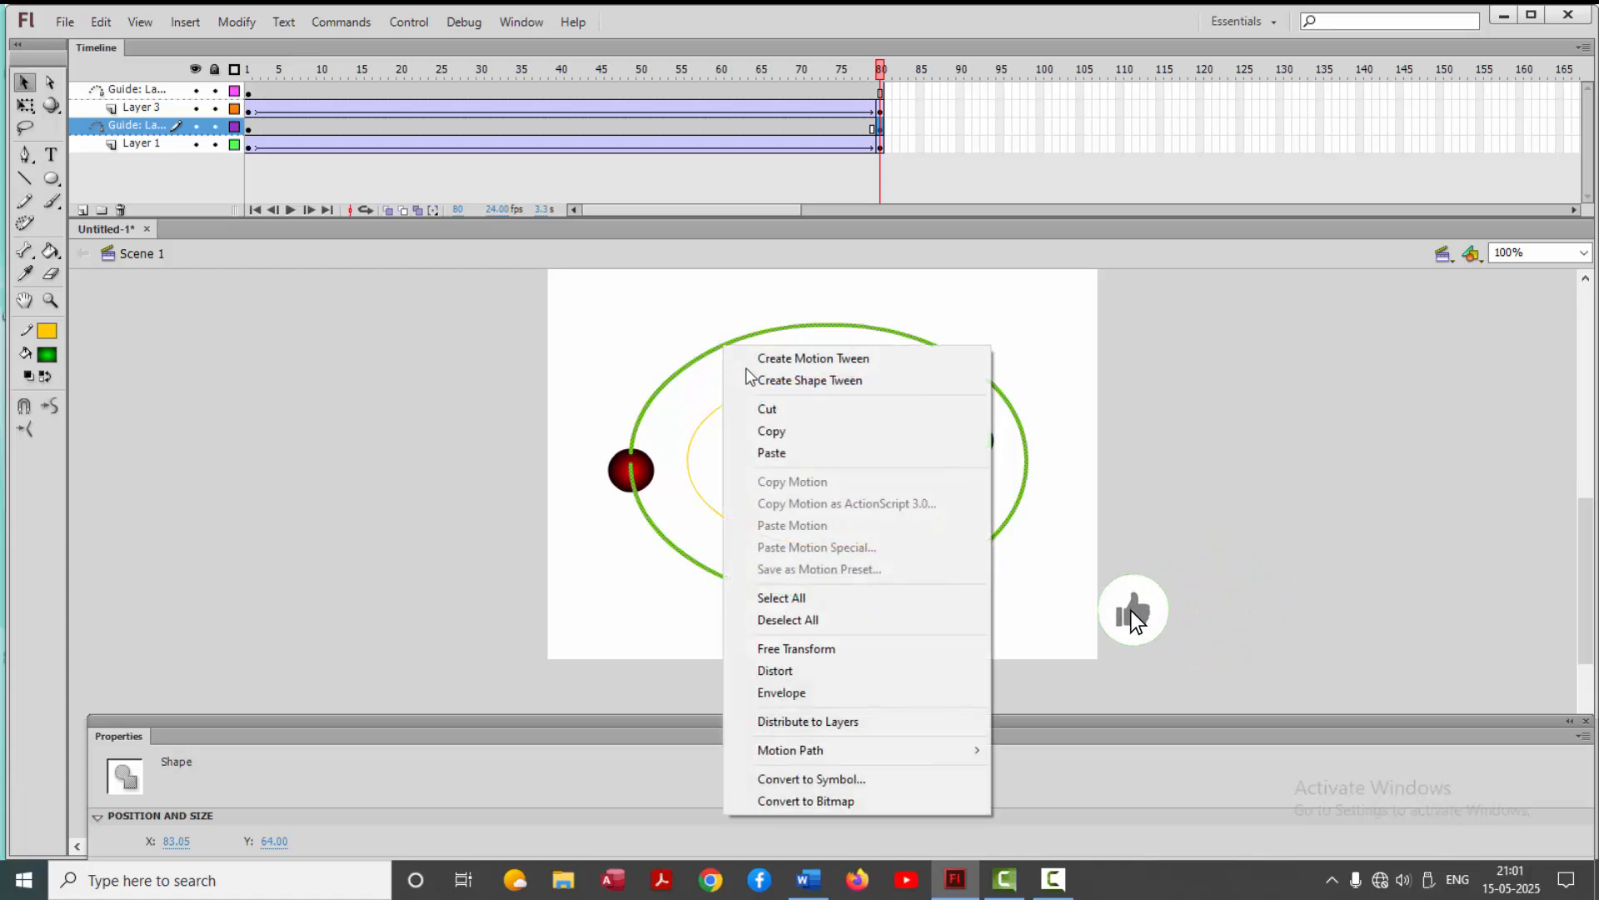
{"action": "left_click", "coordinate": [775, 431]}
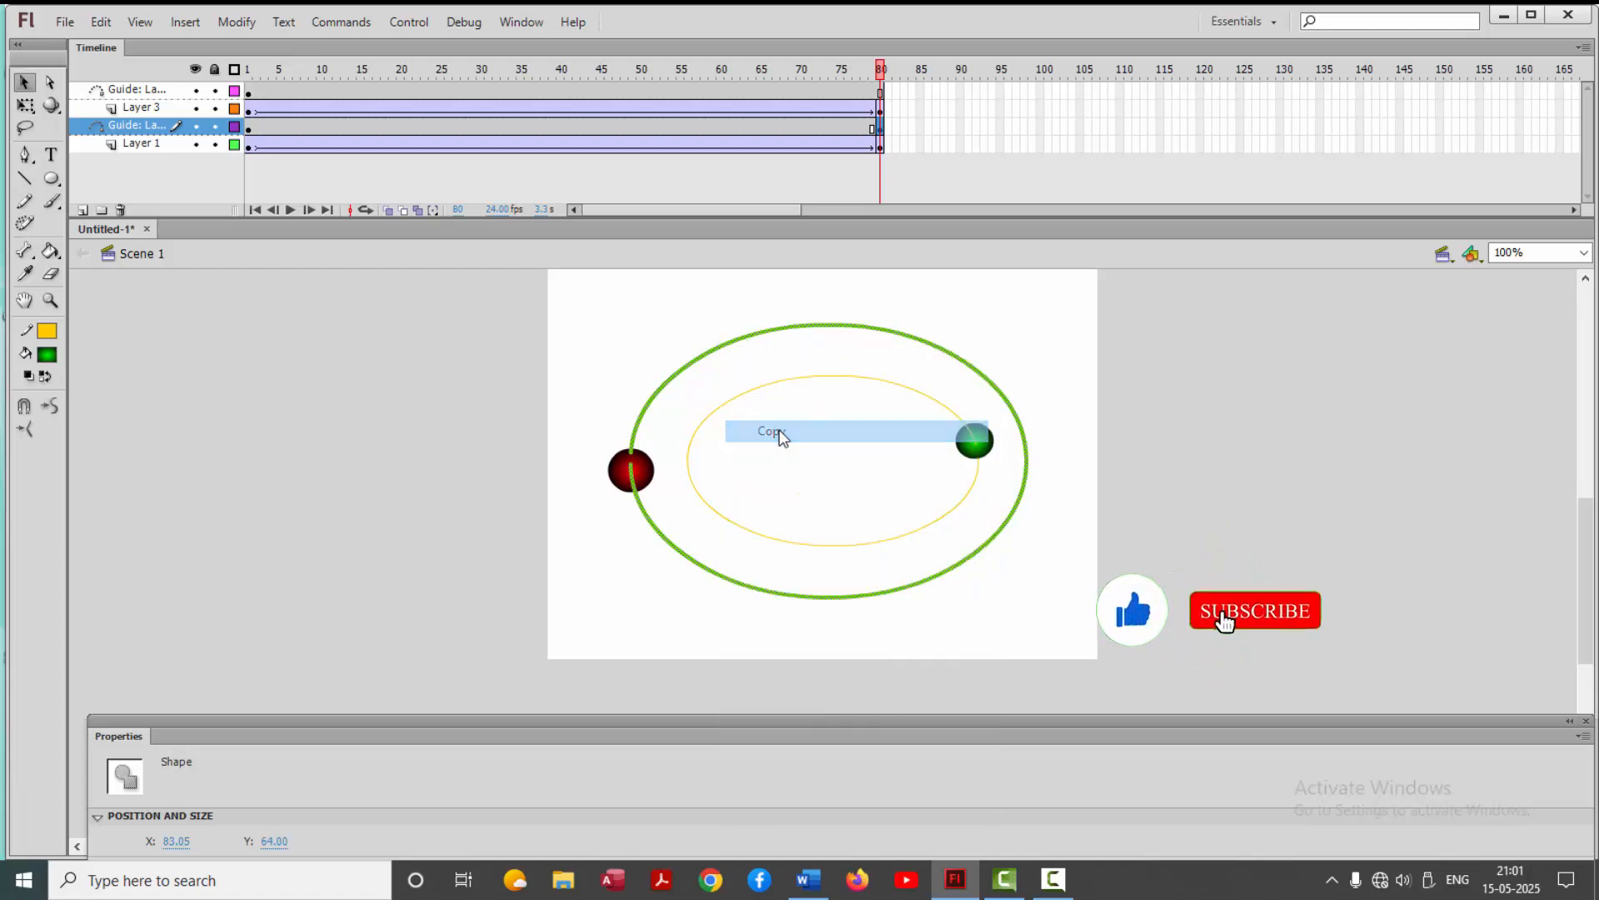
{"action": "left_click", "coordinate": [134, 125]}
{"action": "left_click", "coordinate": [83, 211]}
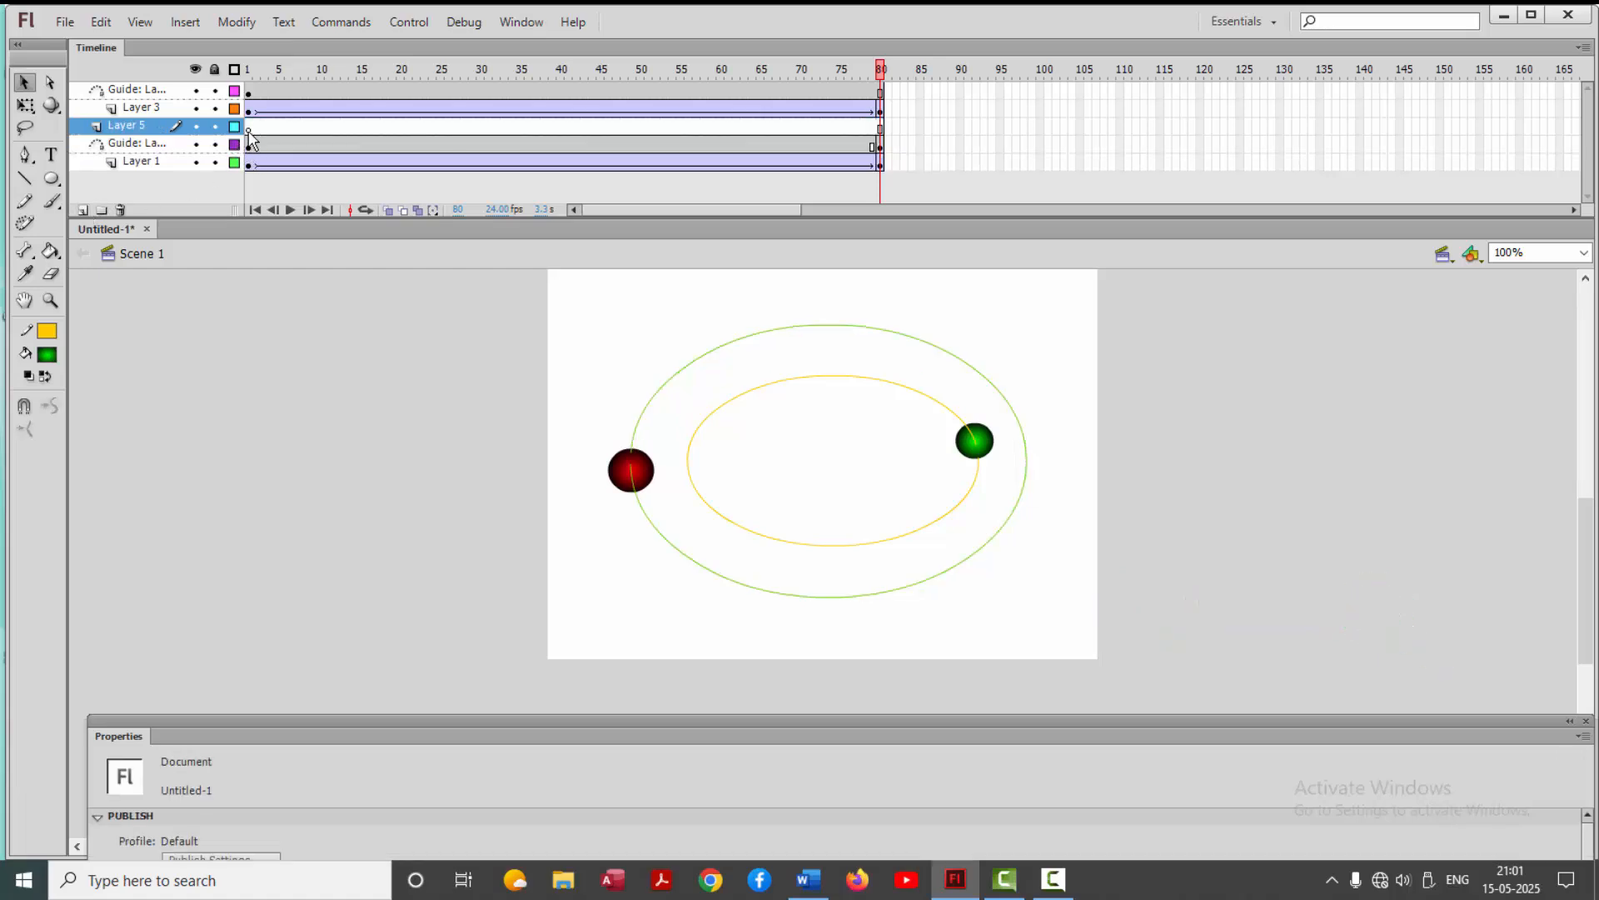
{"action": "left_click", "coordinate": [101, 22]}
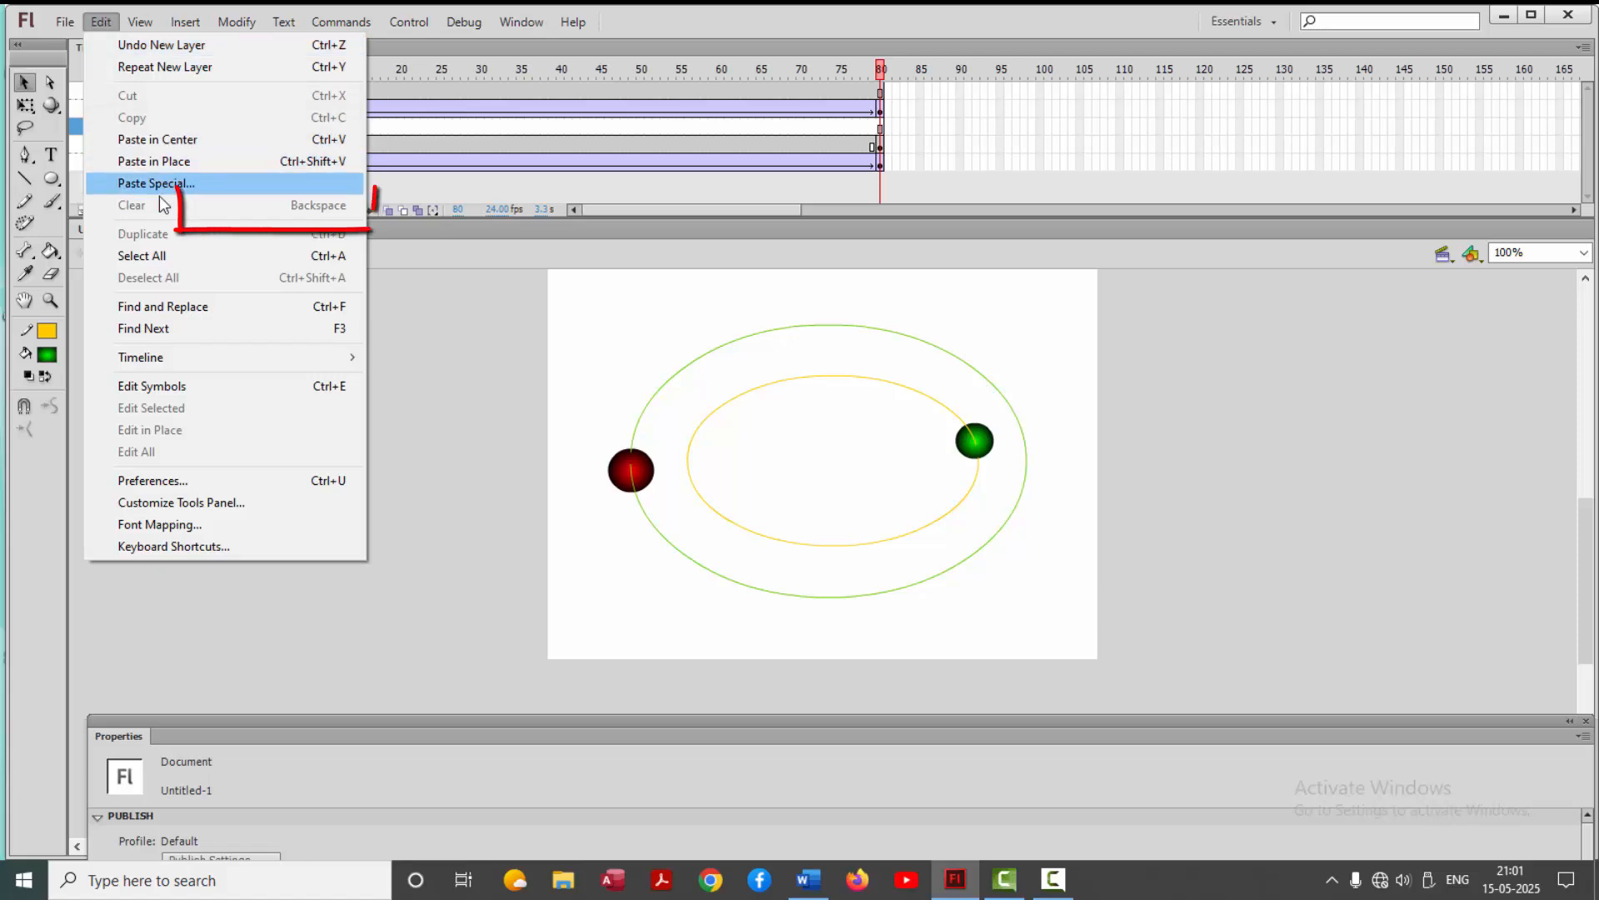
{"action": "left_click", "coordinate": [164, 162]}
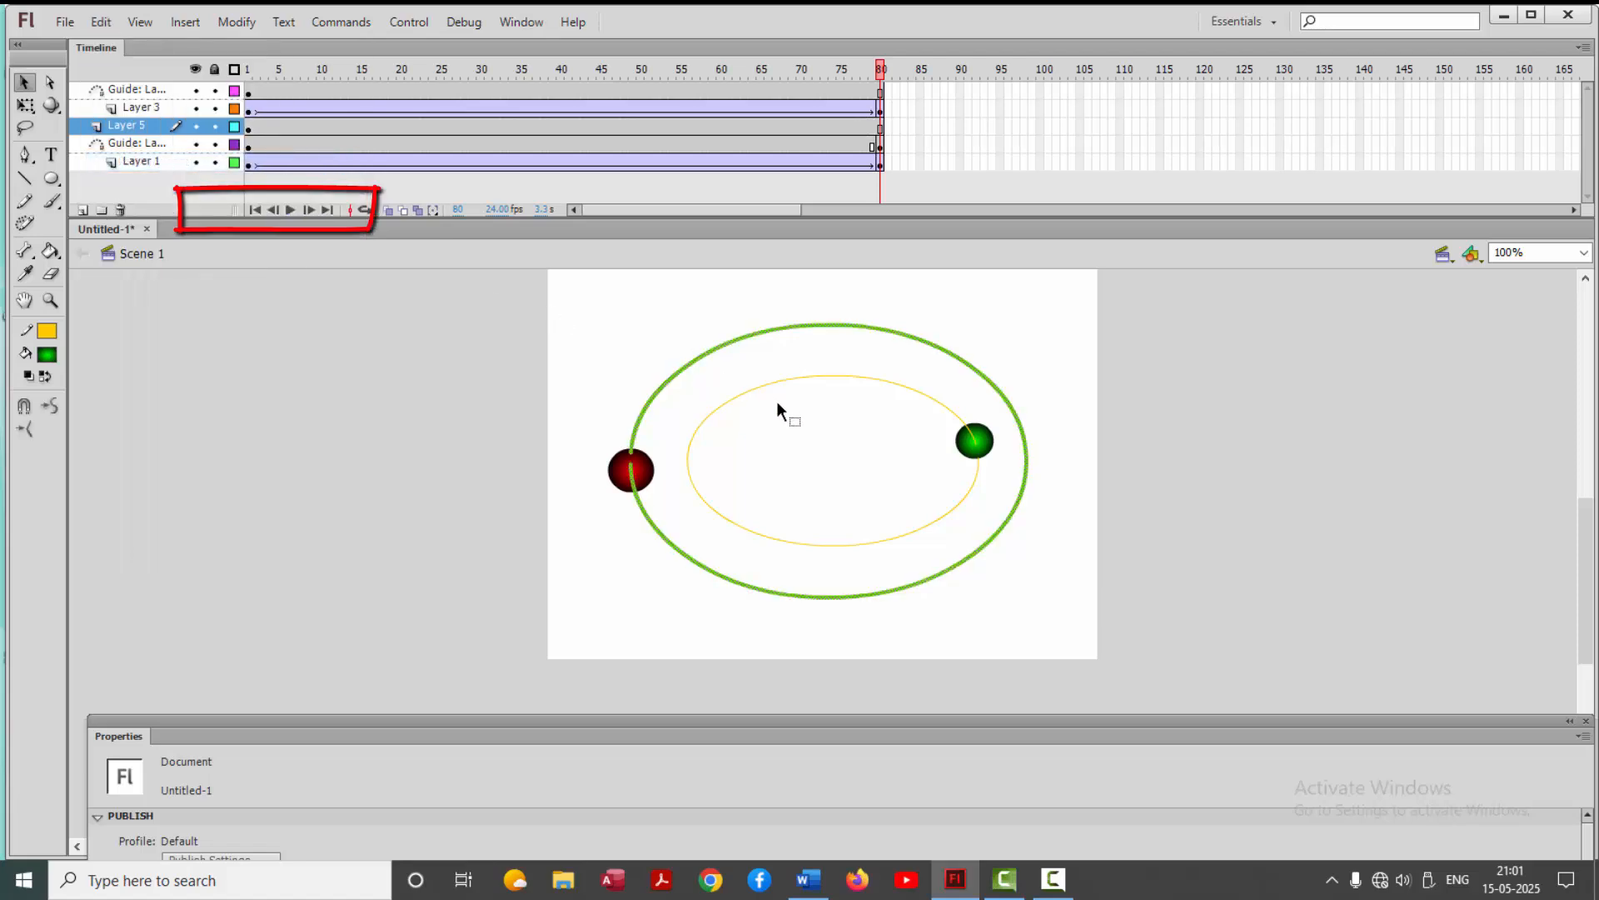
Paste the outer oval in place on another new layer above the first copy, flip it horizontally, and test the movie
{"action": "left_click", "coordinate": [81, 211]}
{"action": "left_click", "coordinate": [101, 22]}
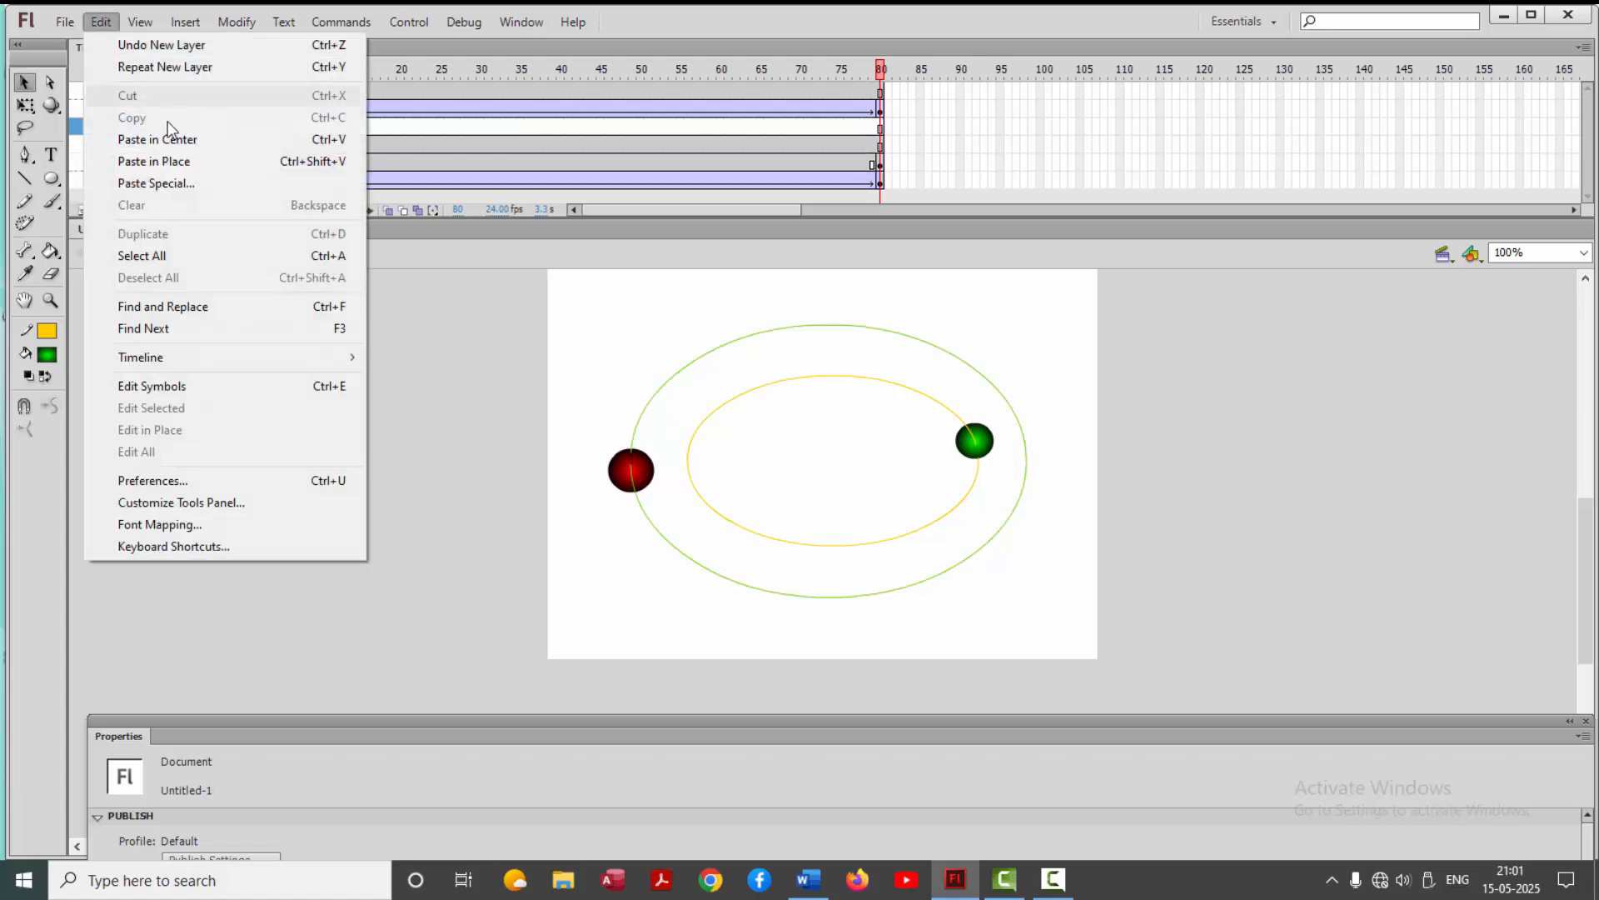
{"action": "left_click", "coordinate": [165, 162]}
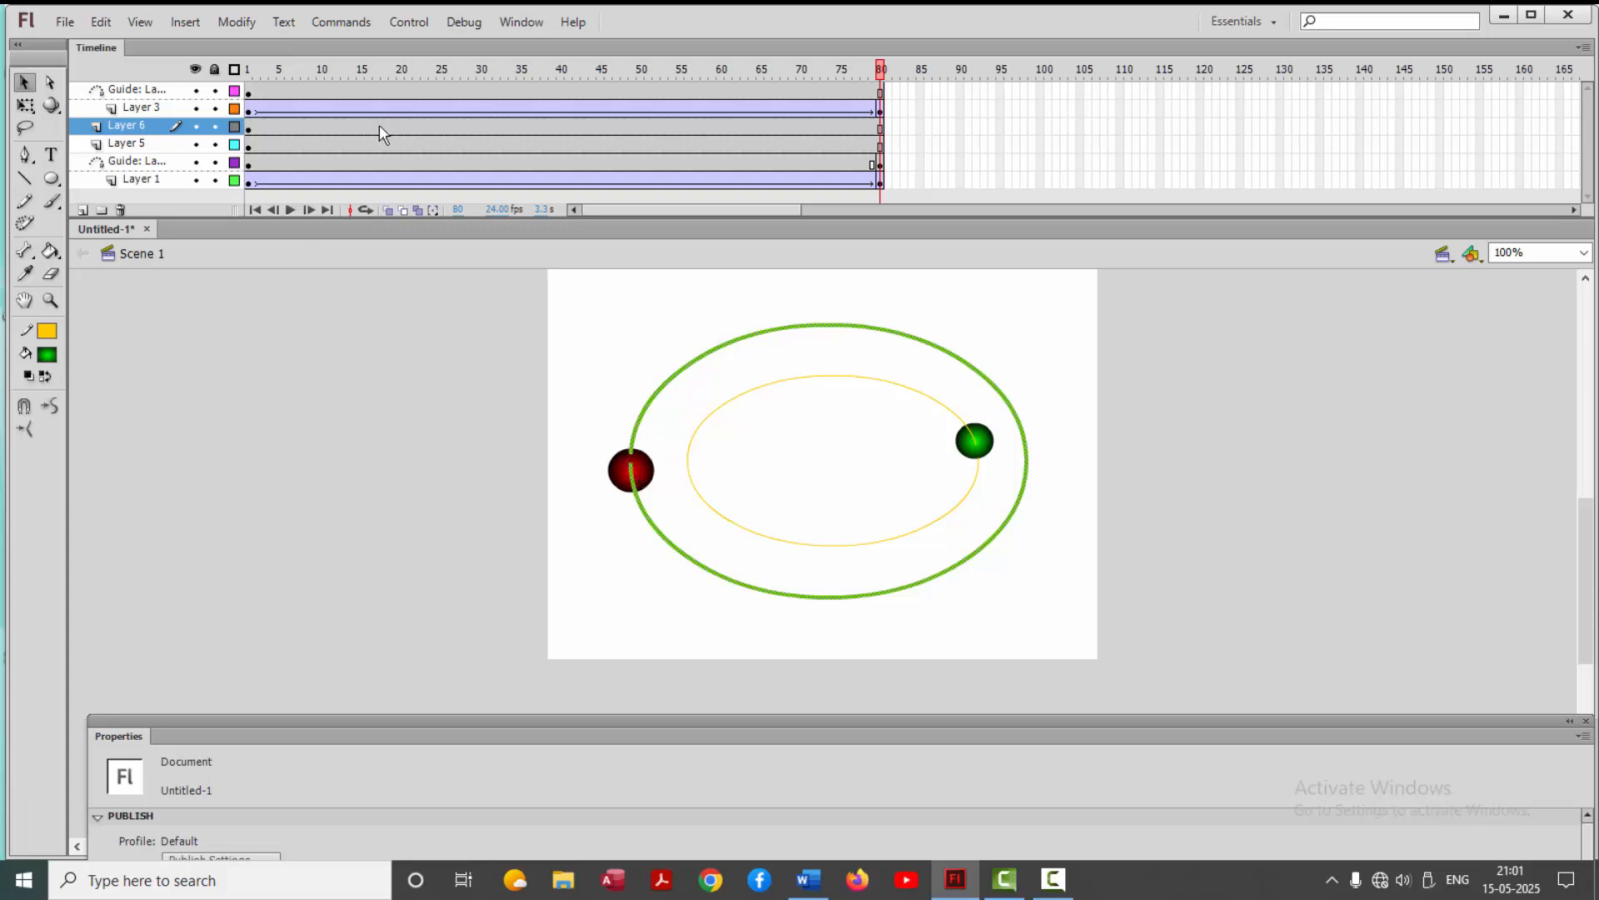
{"action": "left_click", "coordinate": [236, 23]}
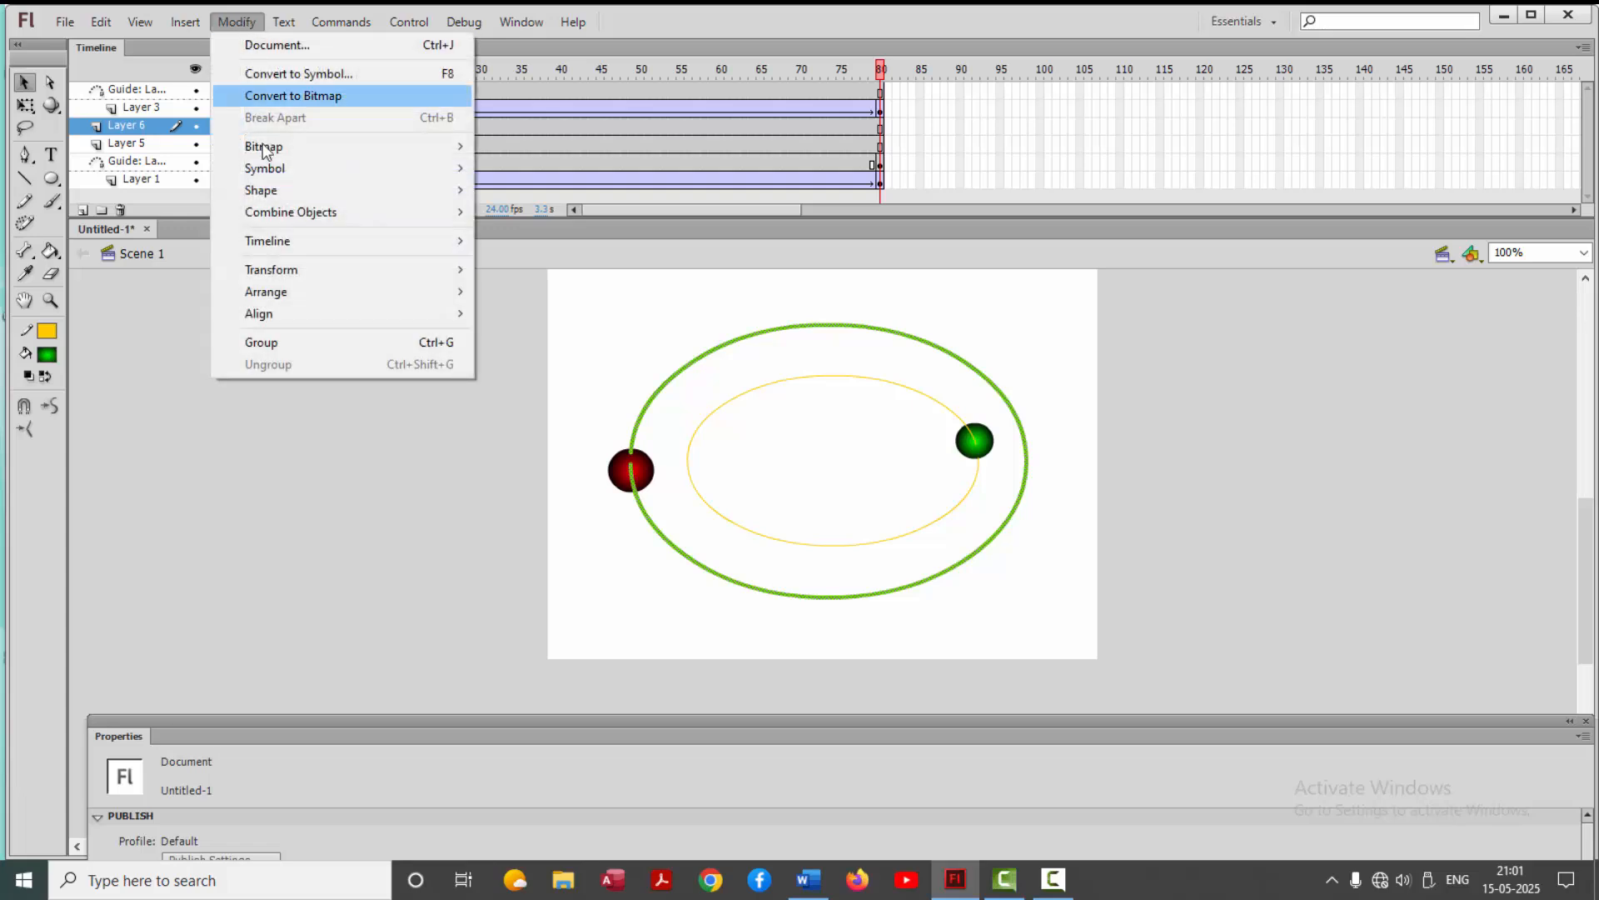
{"action": "mouse_move", "coordinate": [289, 268]}
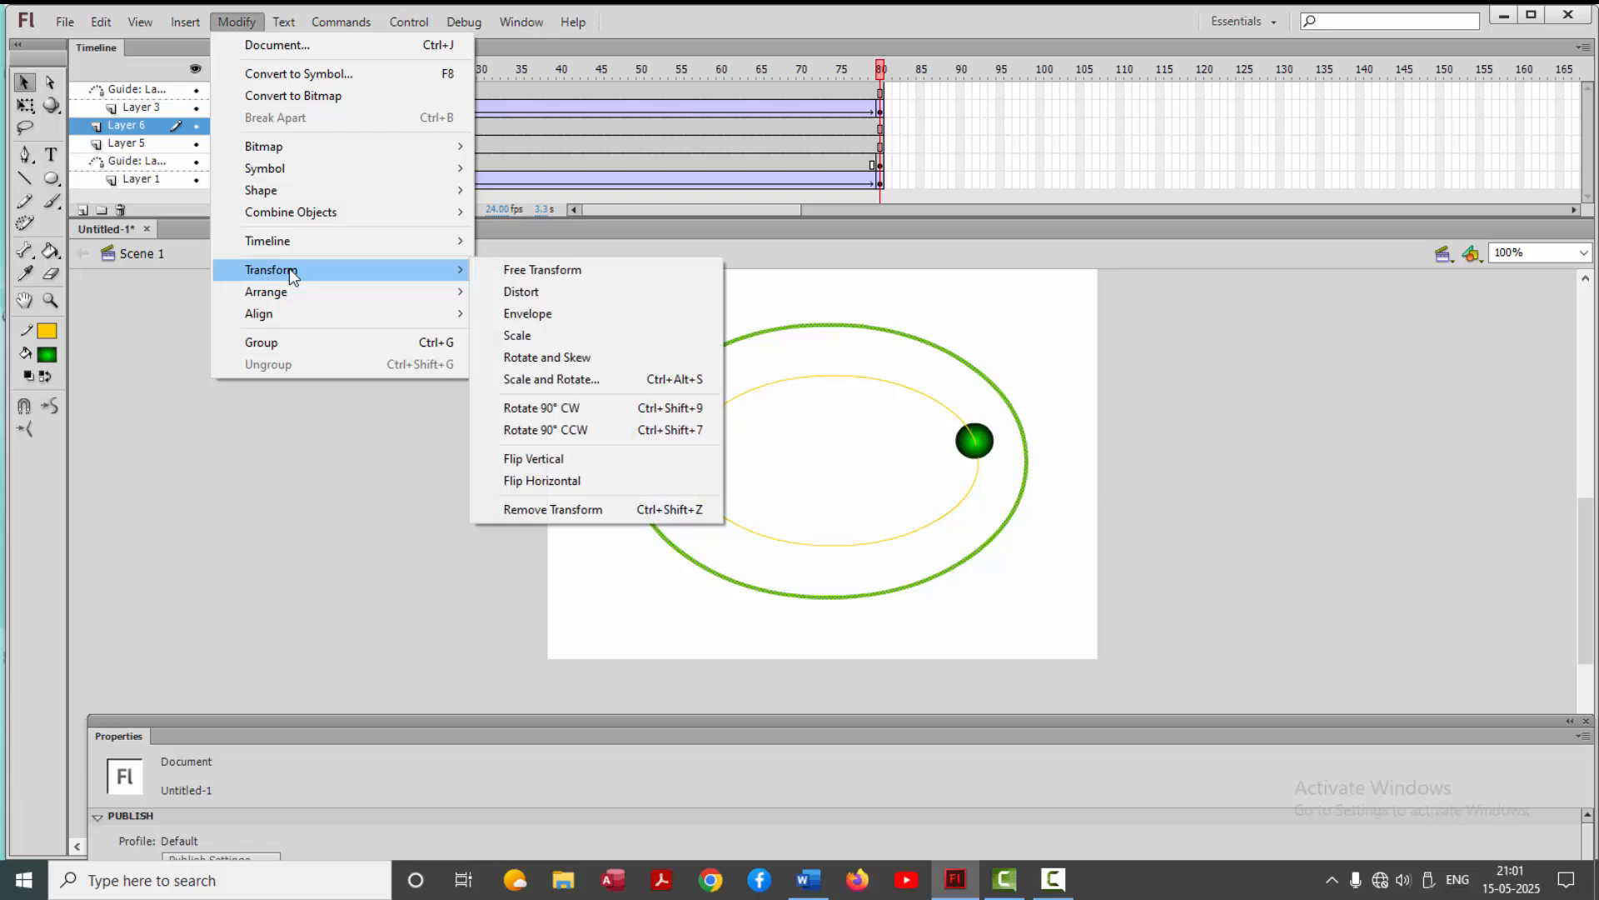
{"action": "left_click", "coordinate": [573, 481]}
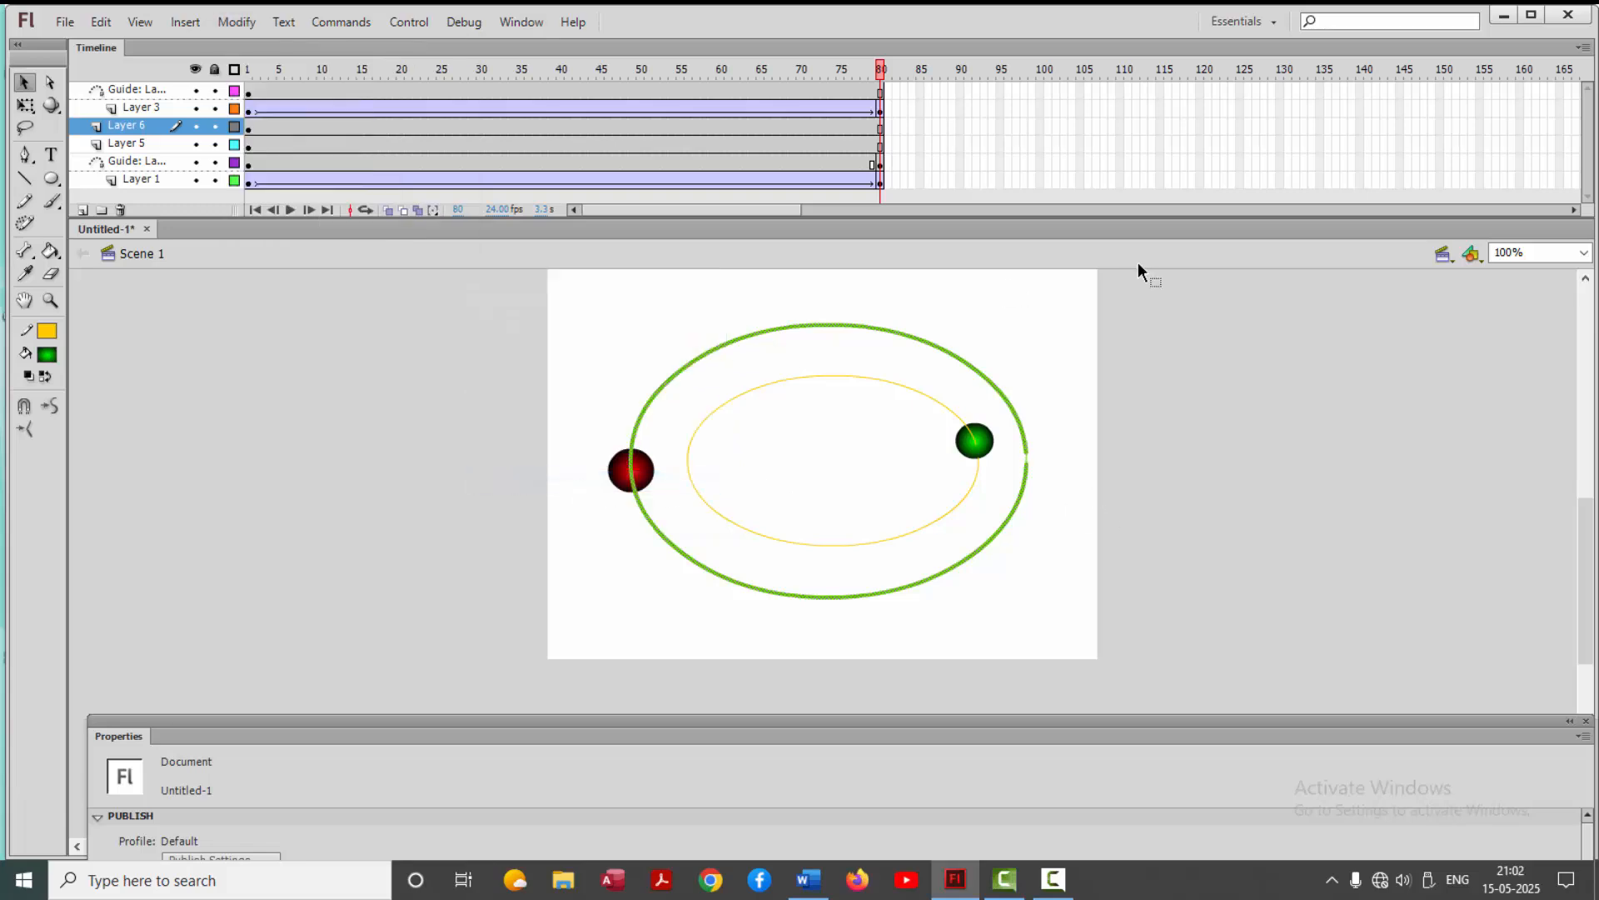
{"action": "key", "text": "ctrl+Return"}
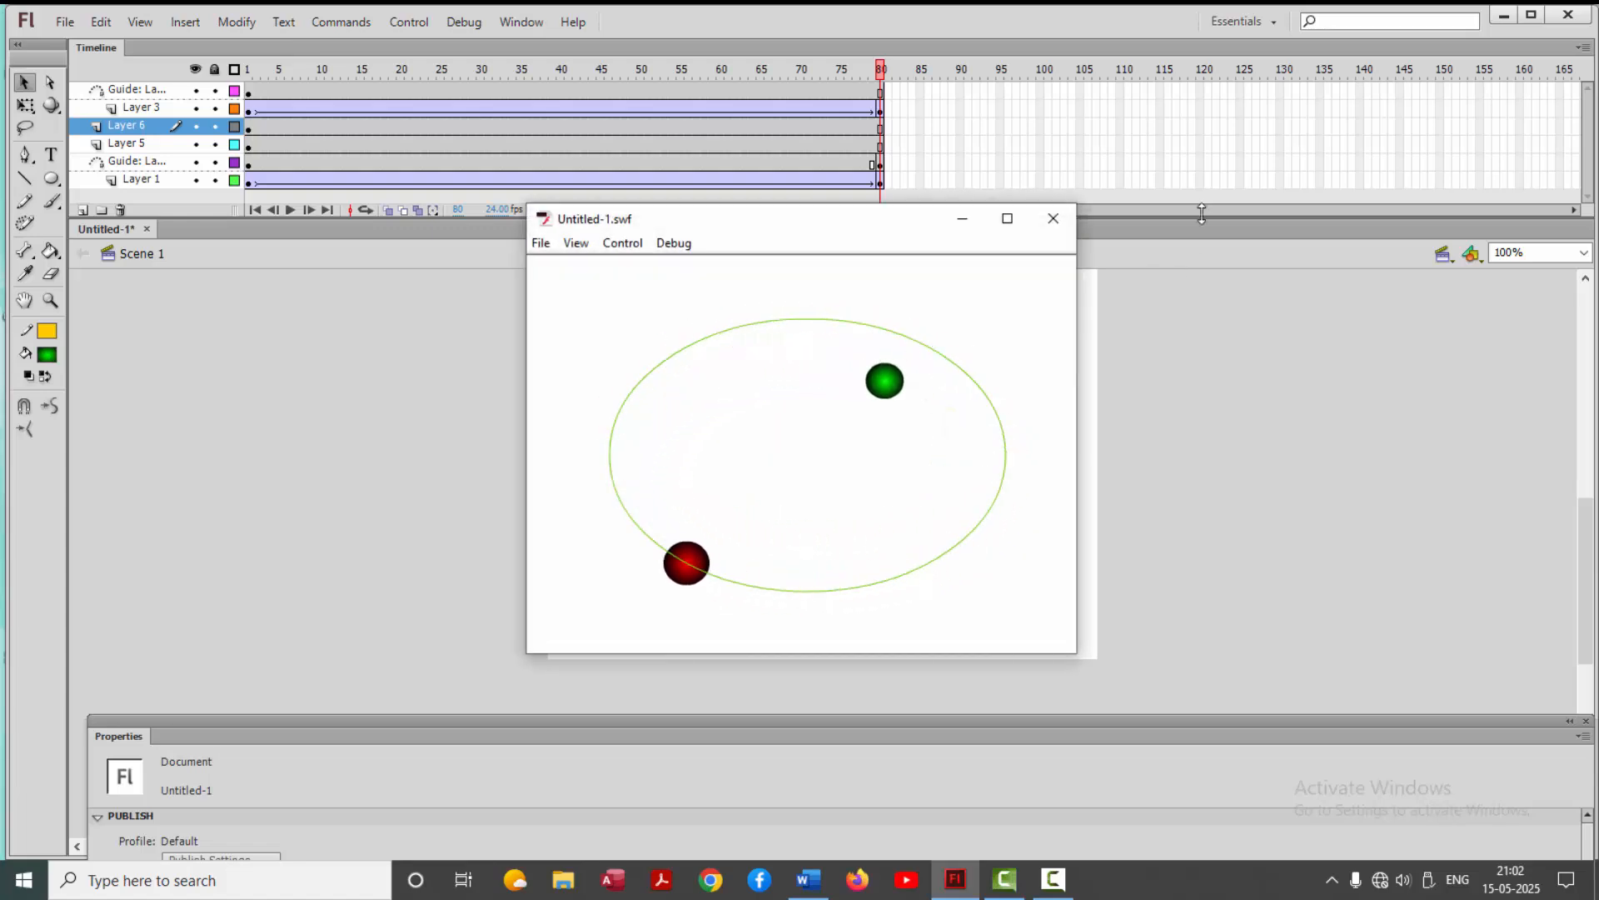
{"action": "left_click", "coordinate": [1051, 219]}
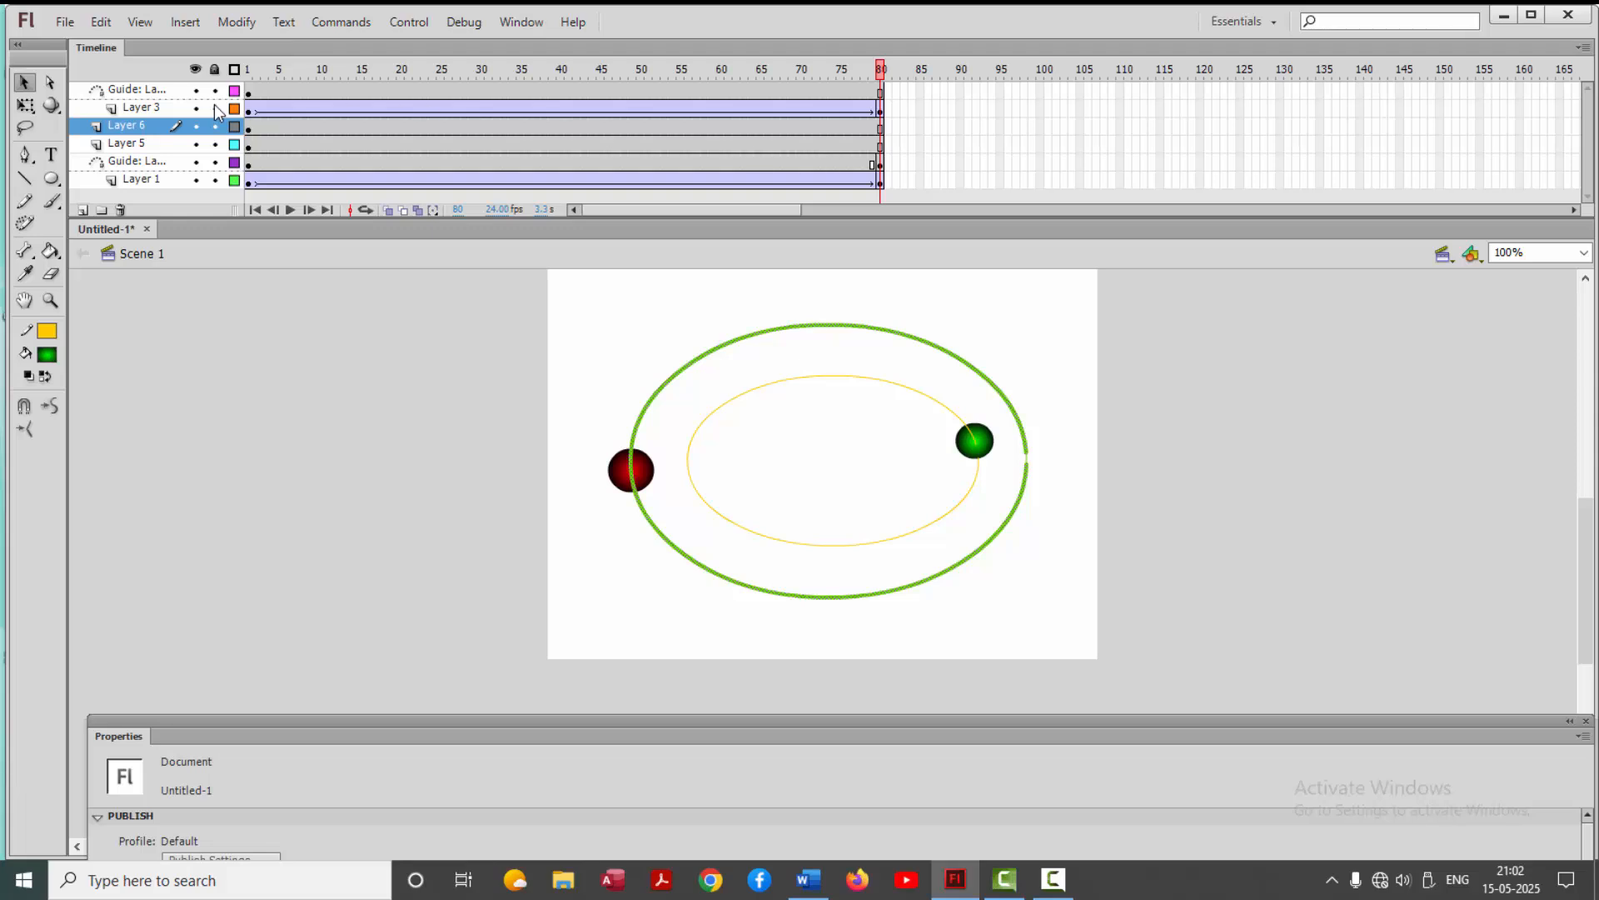
Copy the inner oval path and paste it in place on a new layer directly above its guide layer
{"action": "left_click", "coordinate": [720, 406]}
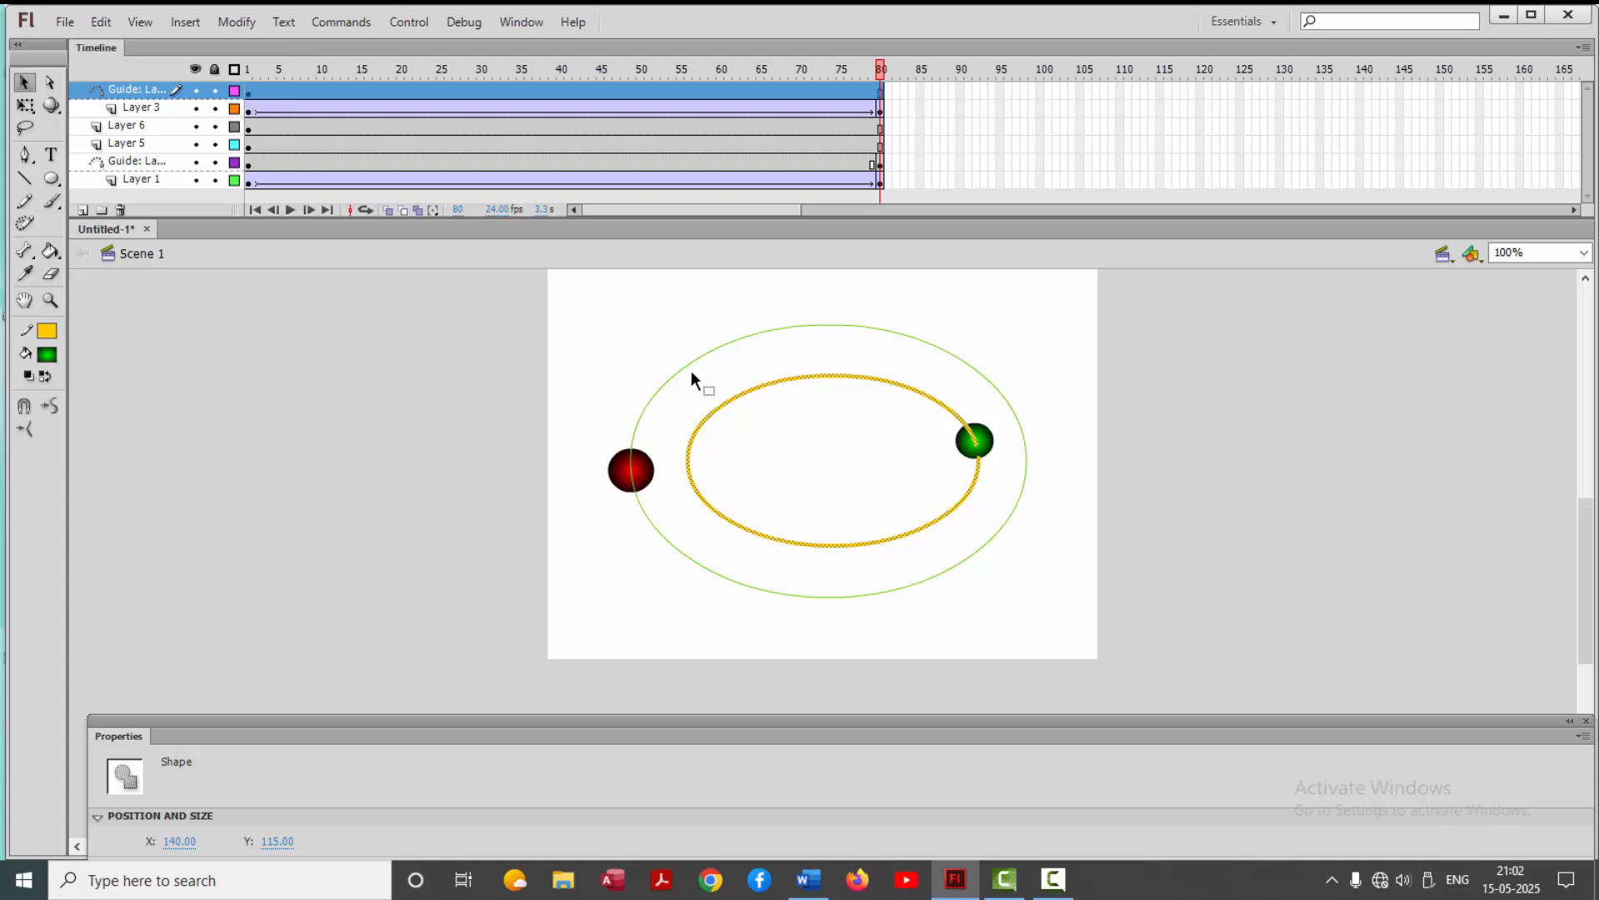
{"action": "right_click", "coordinate": [719, 406]}
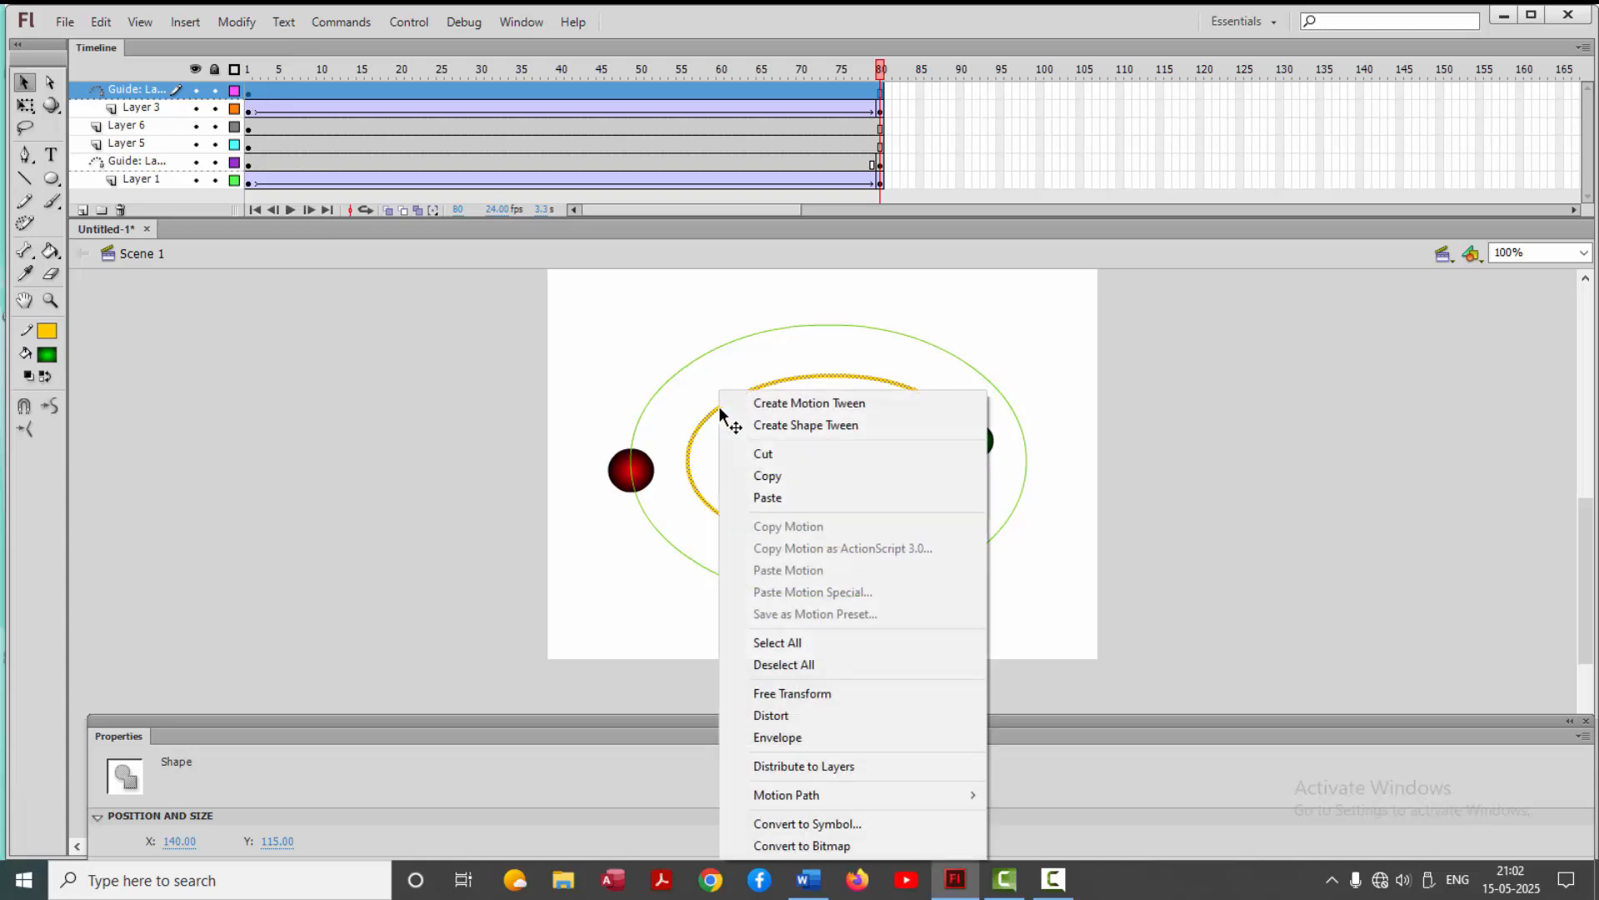
{"action": "left_click", "coordinate": [778, 475]}
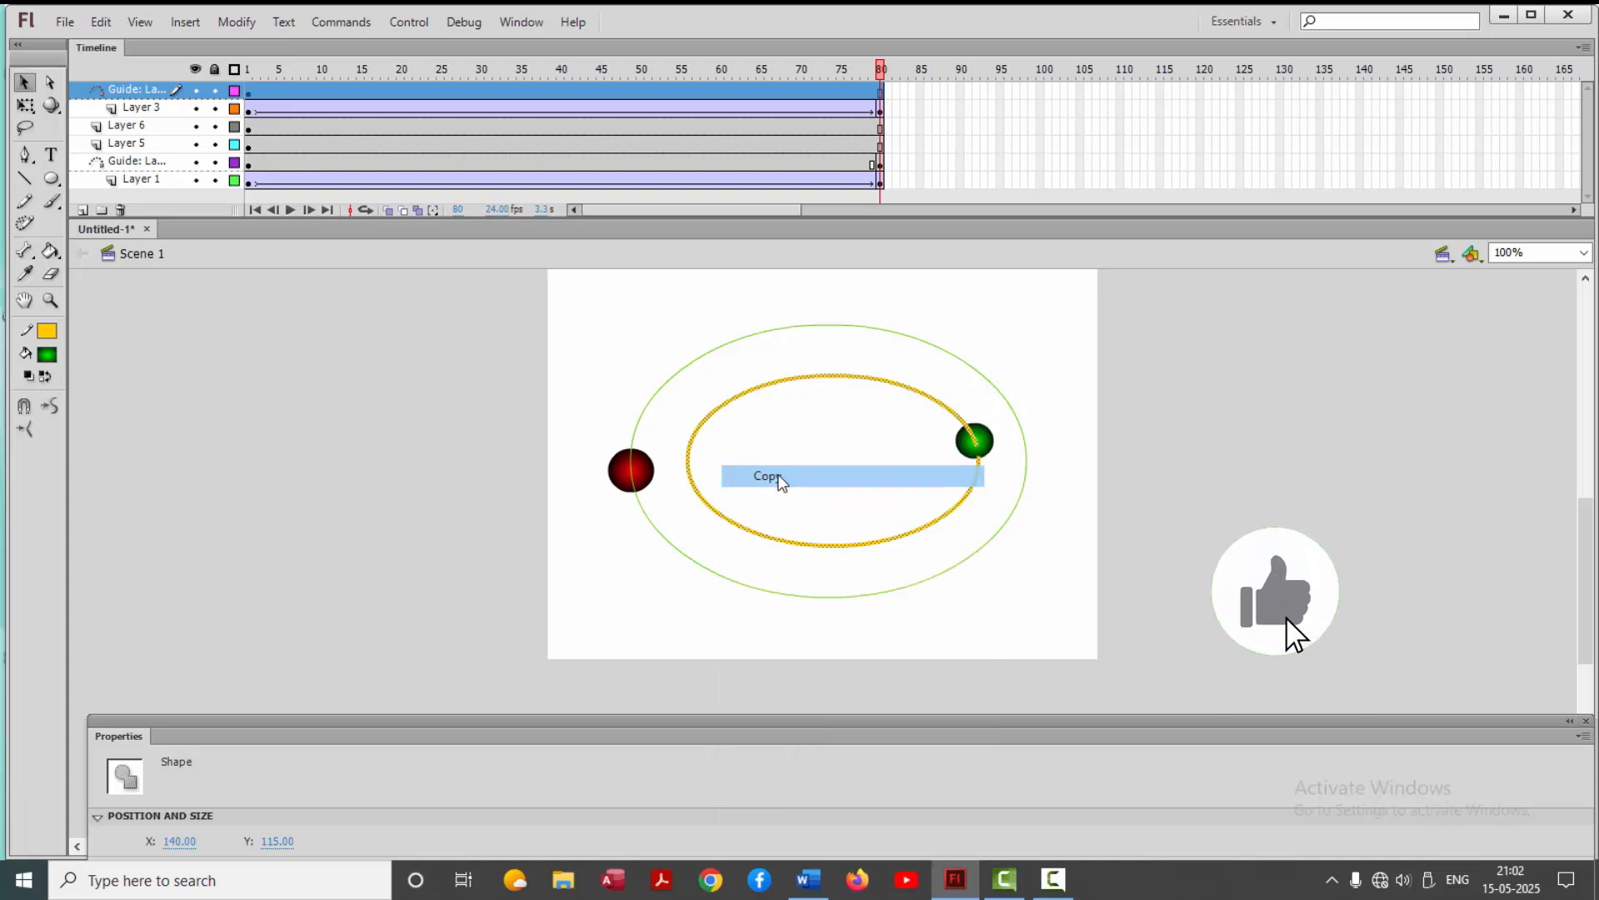
{"action": "left_click", "coordinate": [150, 93]}
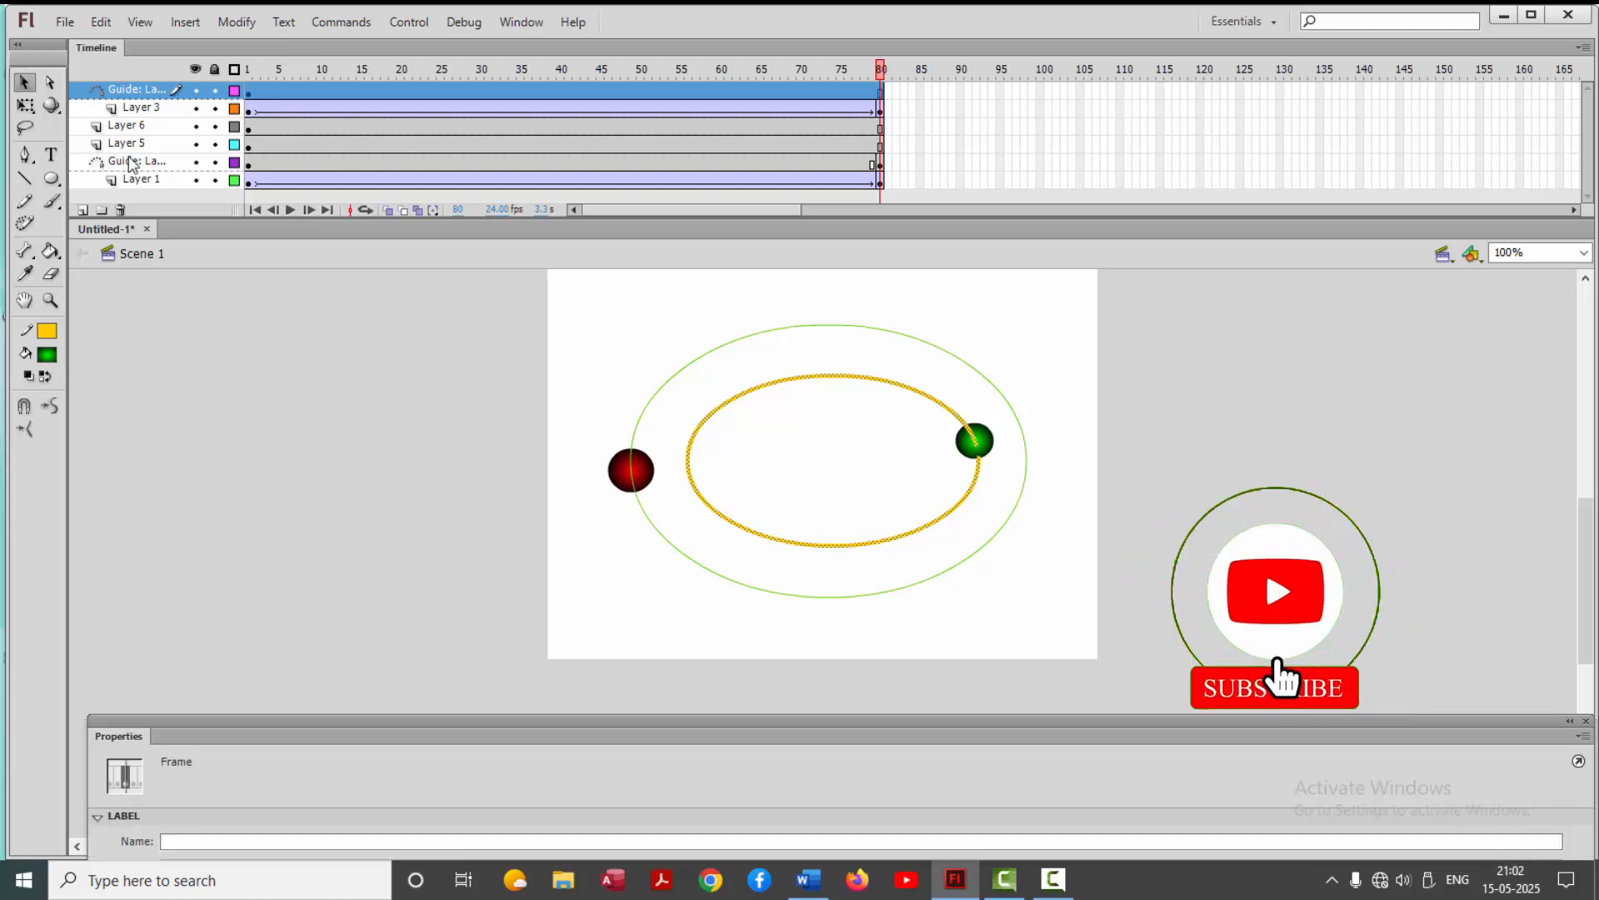
{"action": "left_click", "coordinate": [83, 210]}
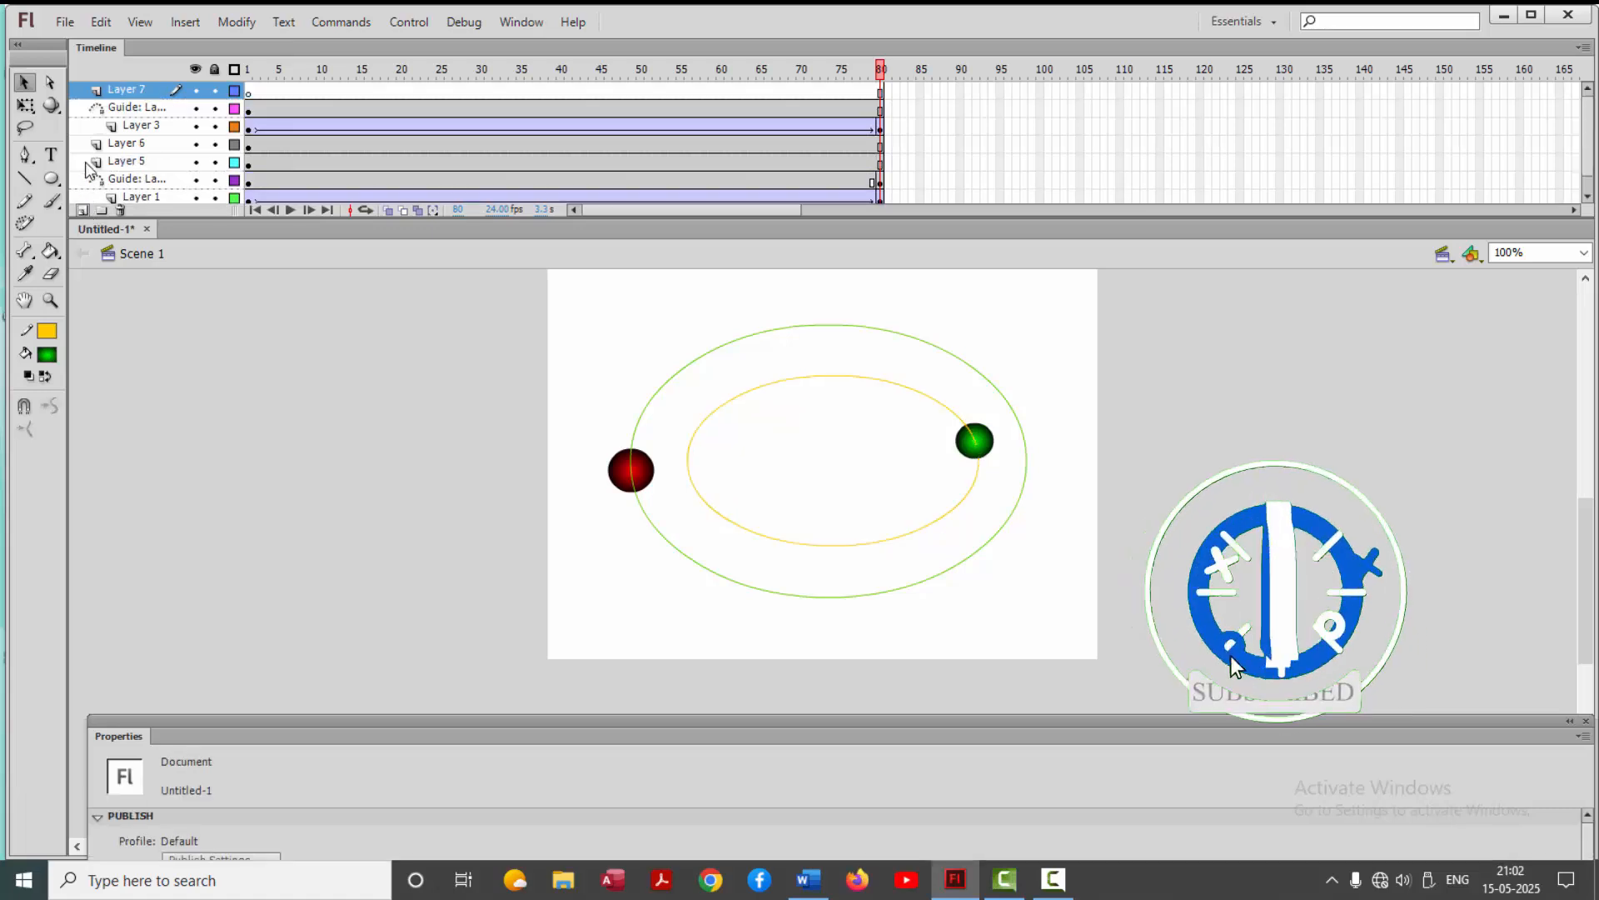
{"action": "left_click", "coordinate": [101, 21]}
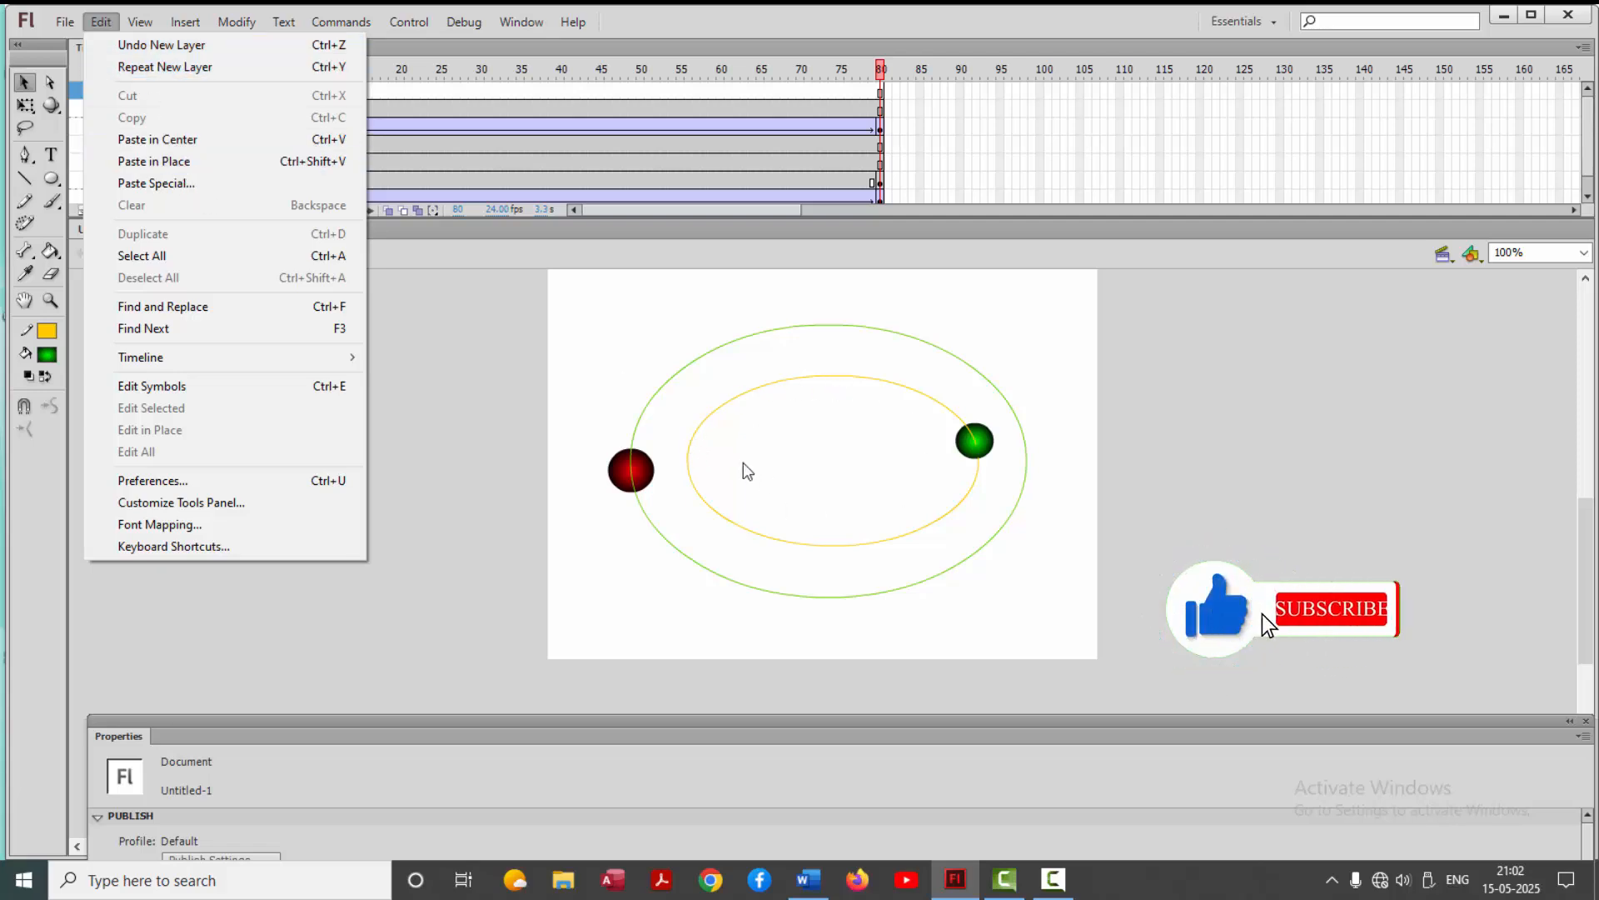
{"action": "left_click", "coordinate": [191, 161]}
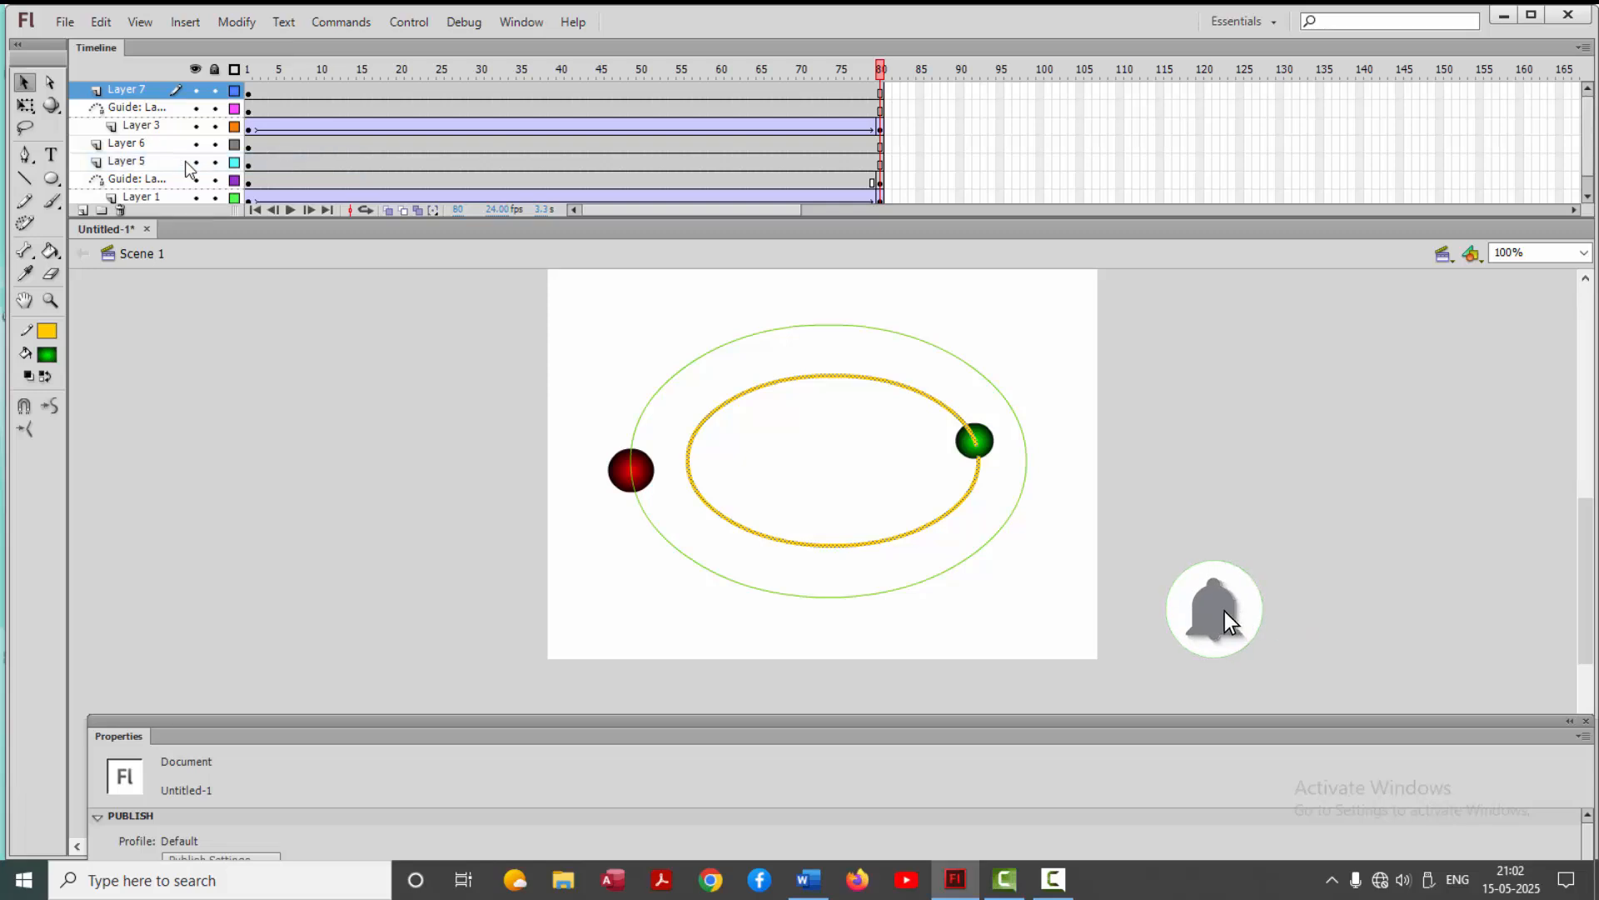
Paste the inner oval in place on another new layer above its first copy, flip it horizontally, and test the movie
{"action": "left_click", "coordinate": [82, 210]}
{"action": "left_click", "coordinate": [101, 22]}
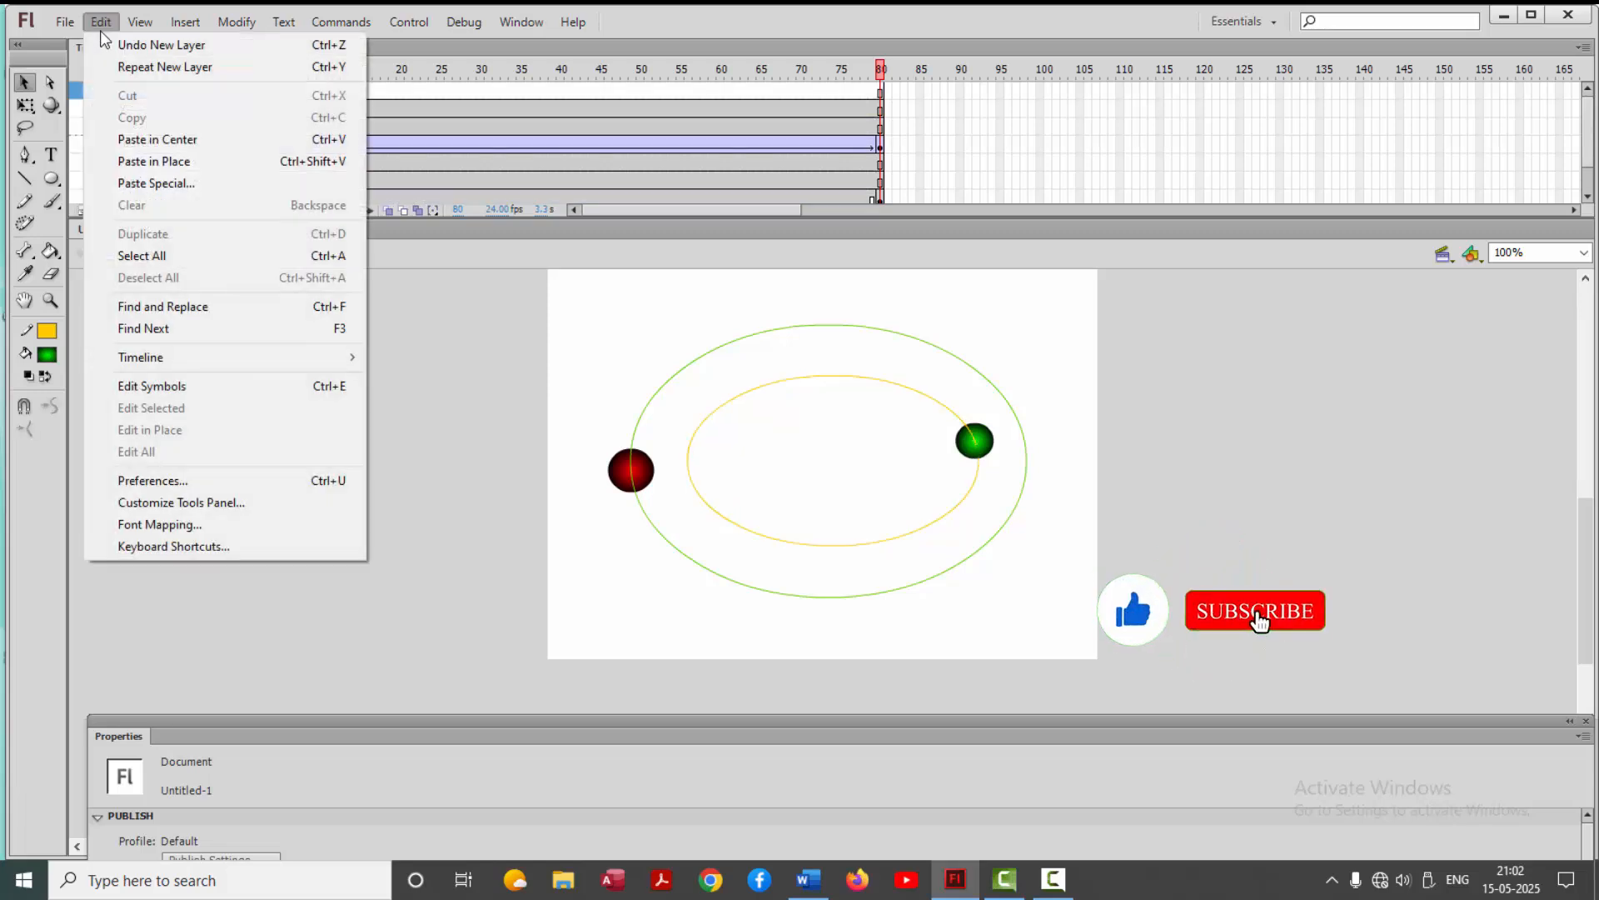
{"action": "left_click", "coordinate": [193, 163]}
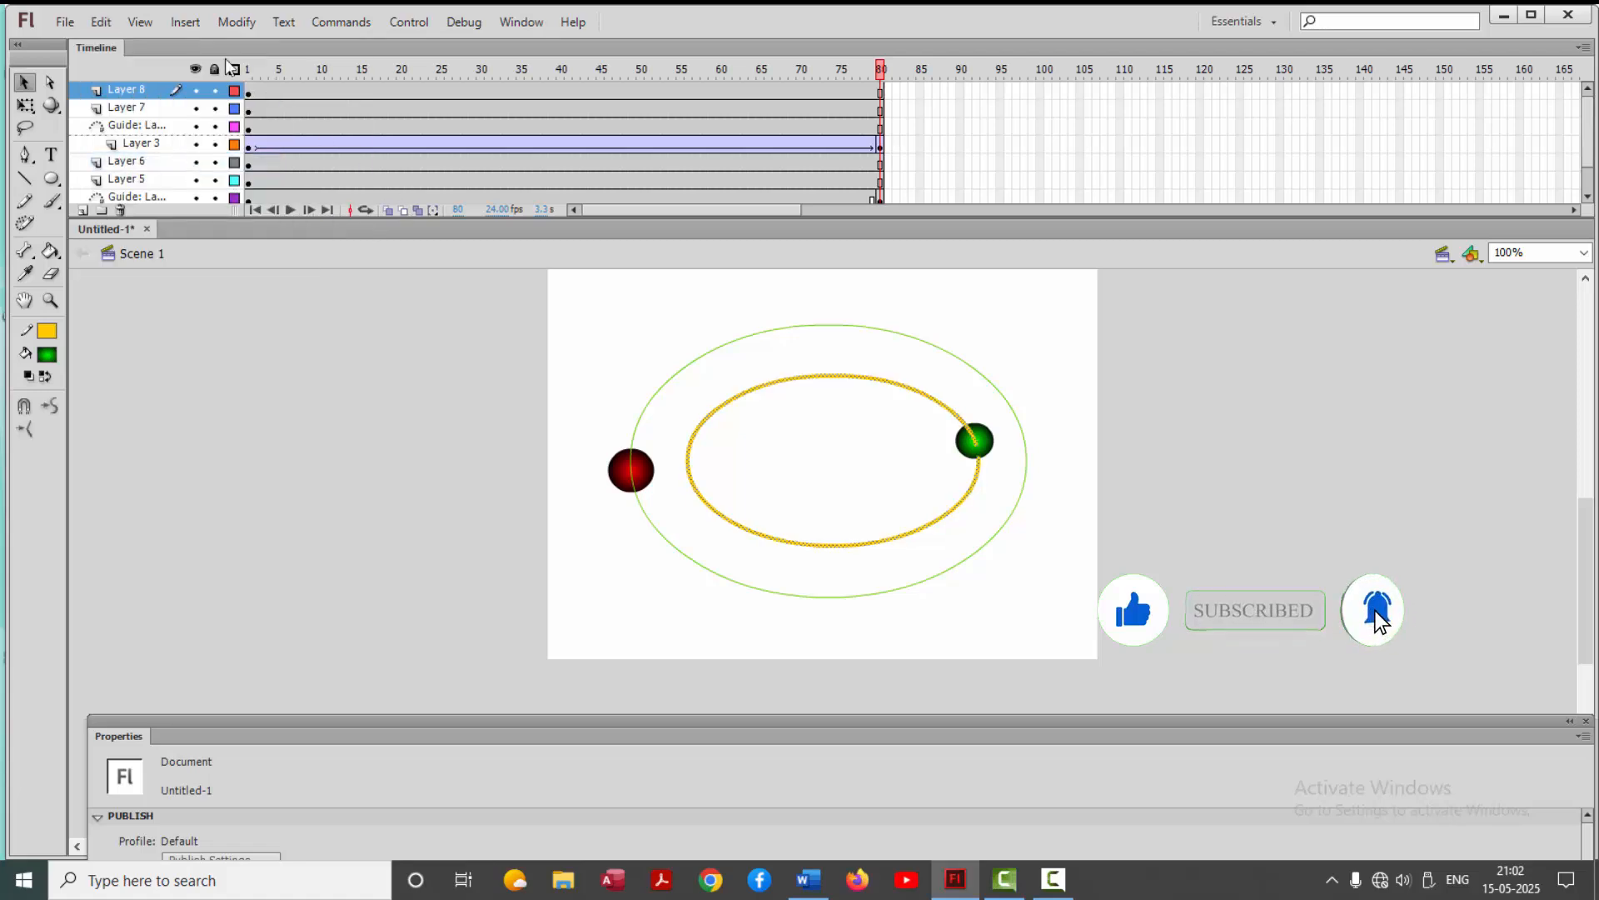
{"action": "left_click", "coordinate": [255, 27]}
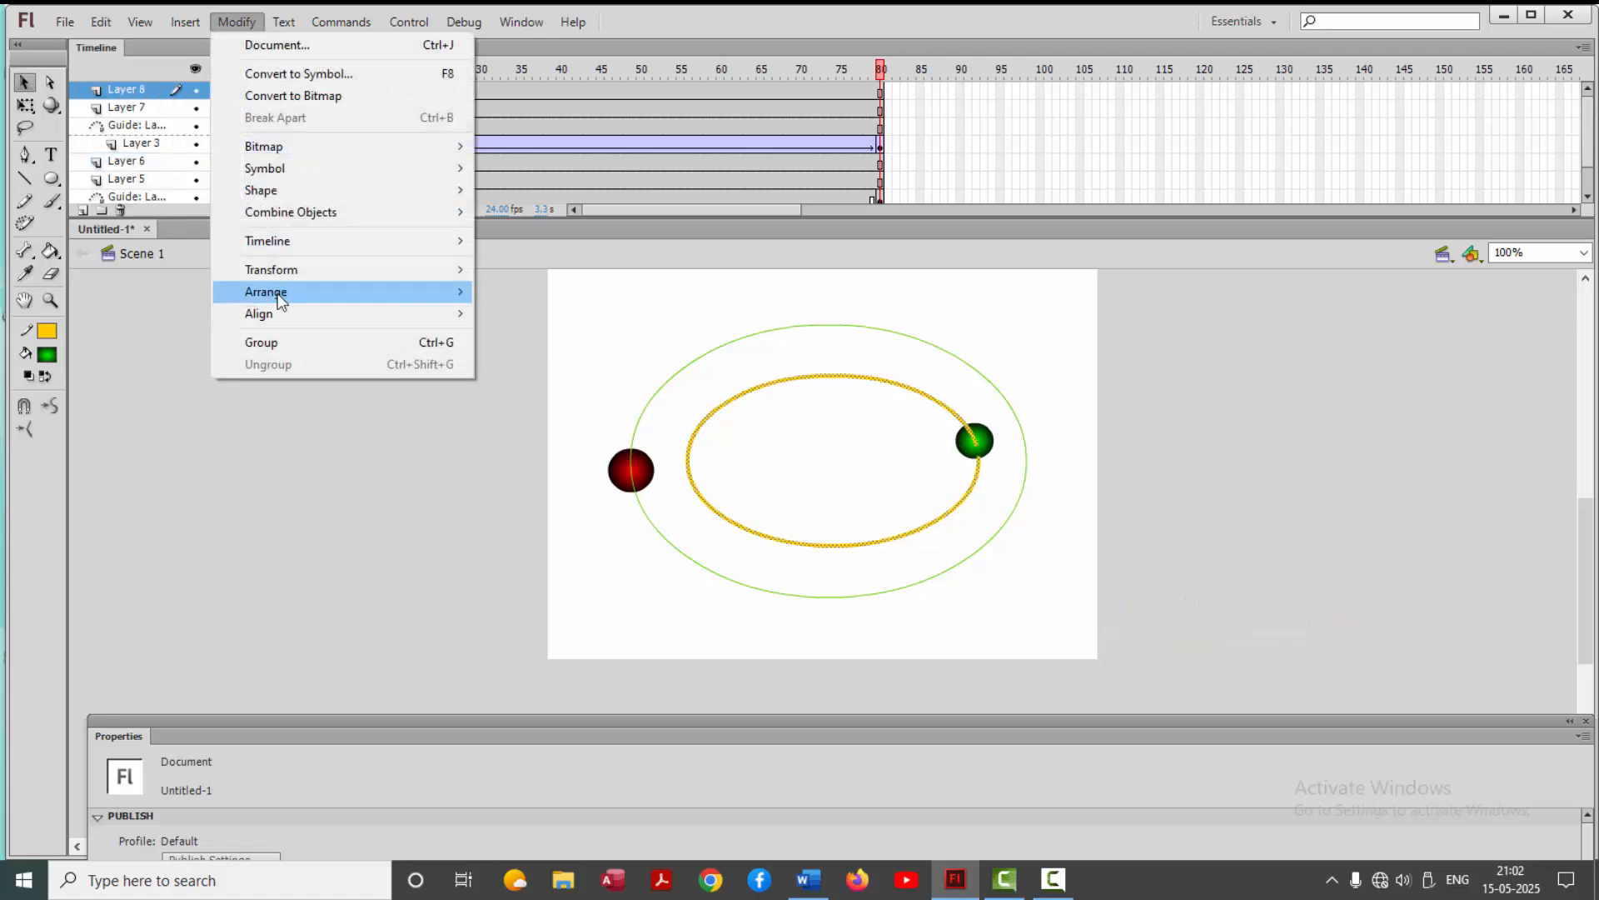
{"action": "mouse_move", "coordinate": [273, 272]}
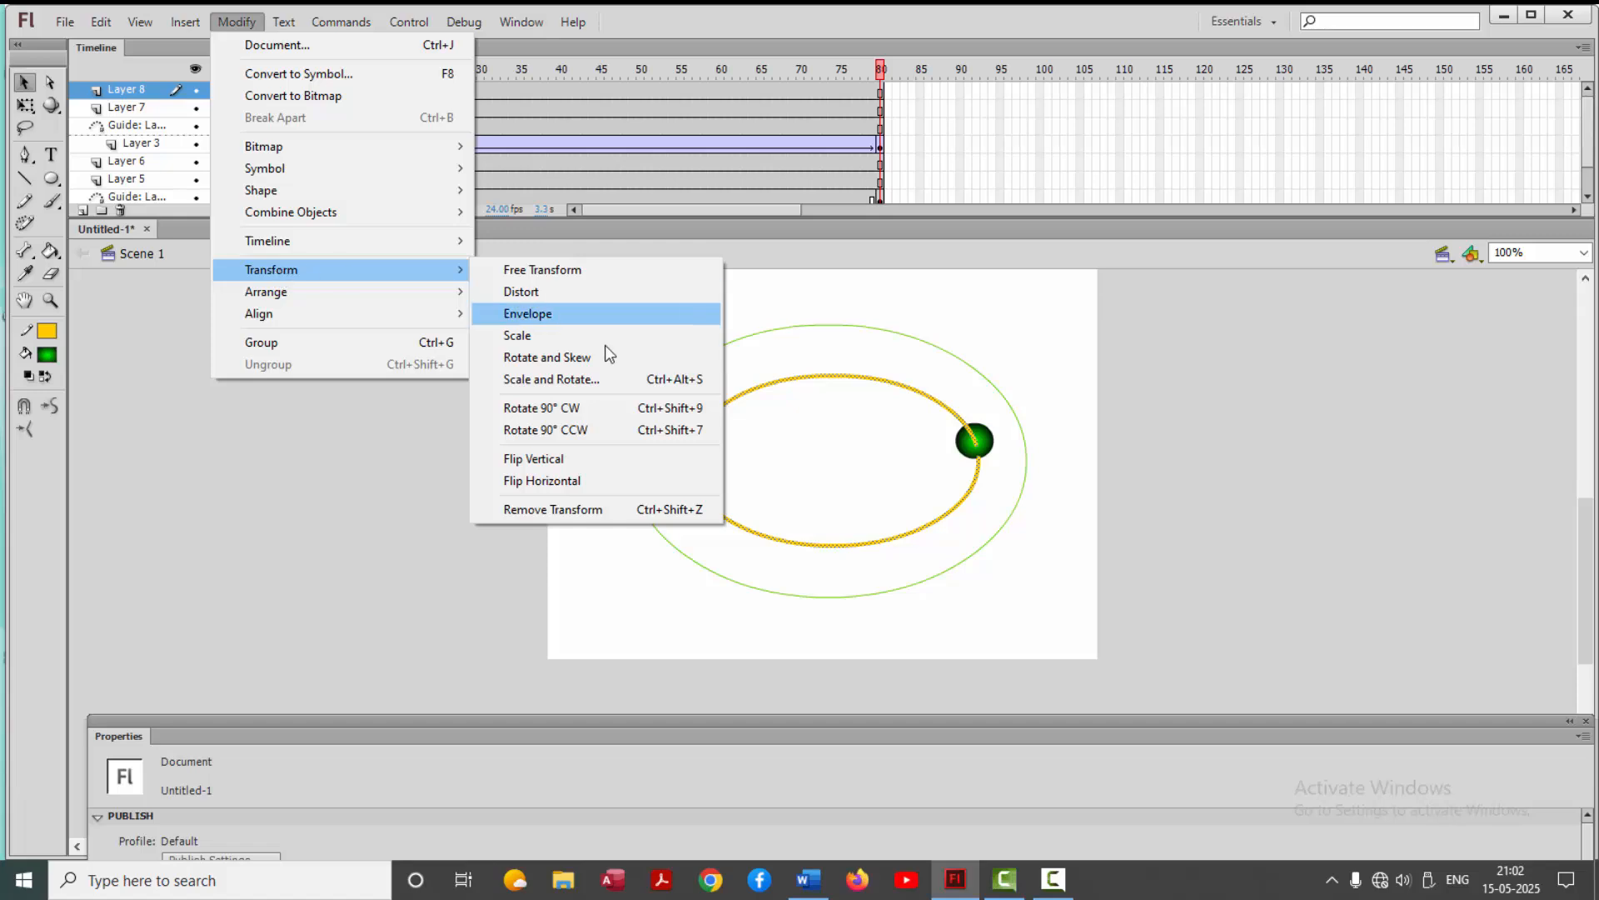
{"action": "left_click", "coordinate": [553, 480]}
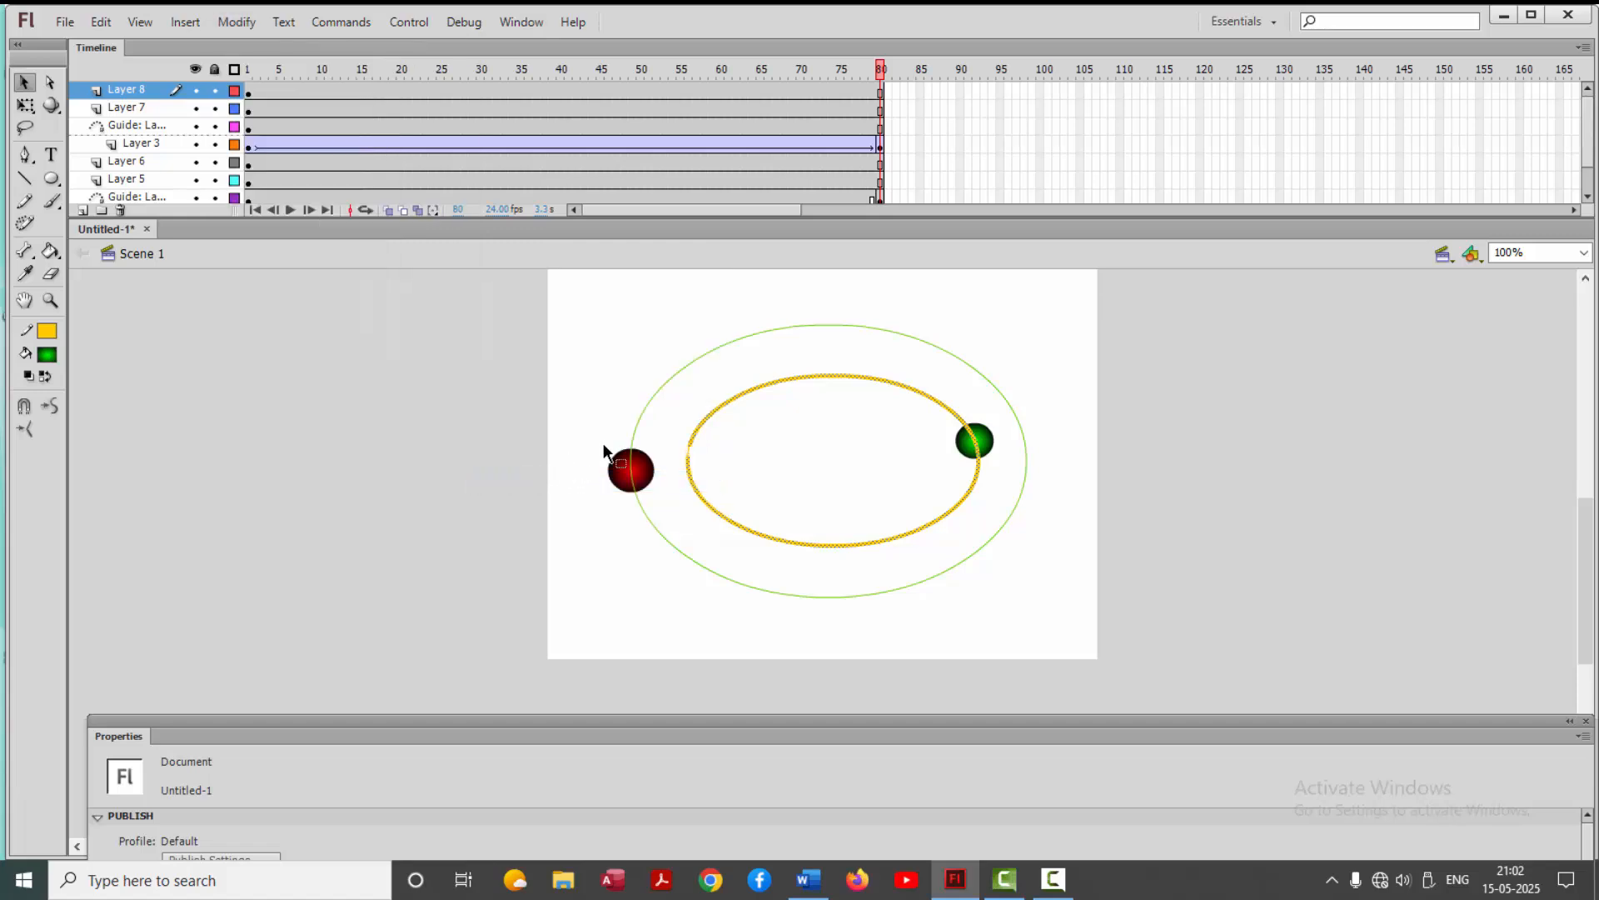
{"action": "key", "text": "ctrl+Return"}
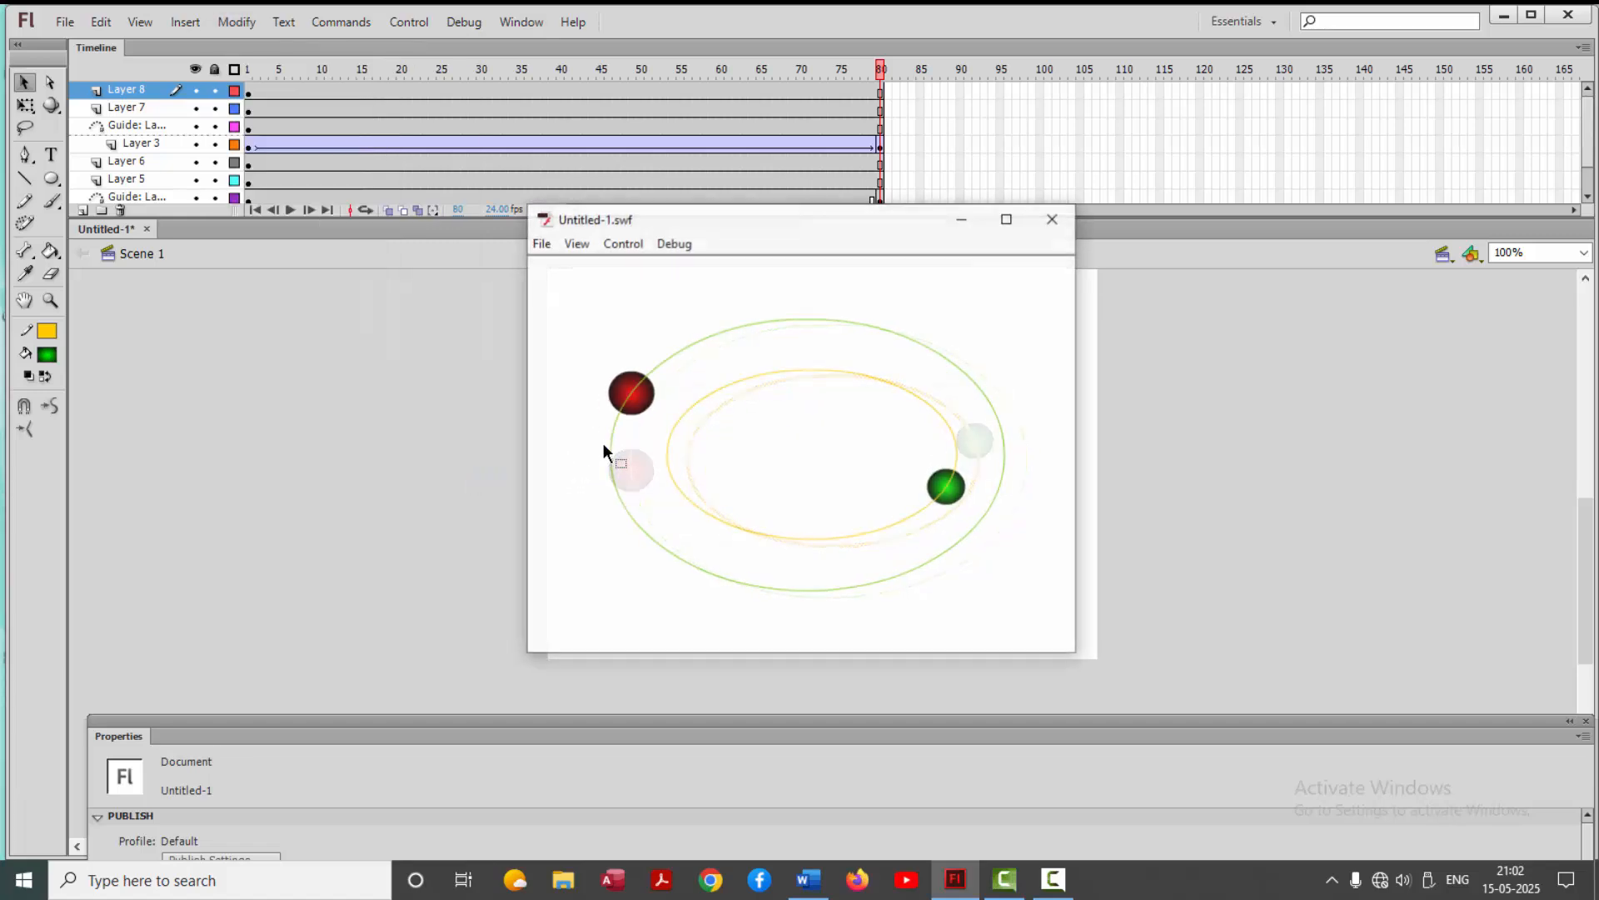